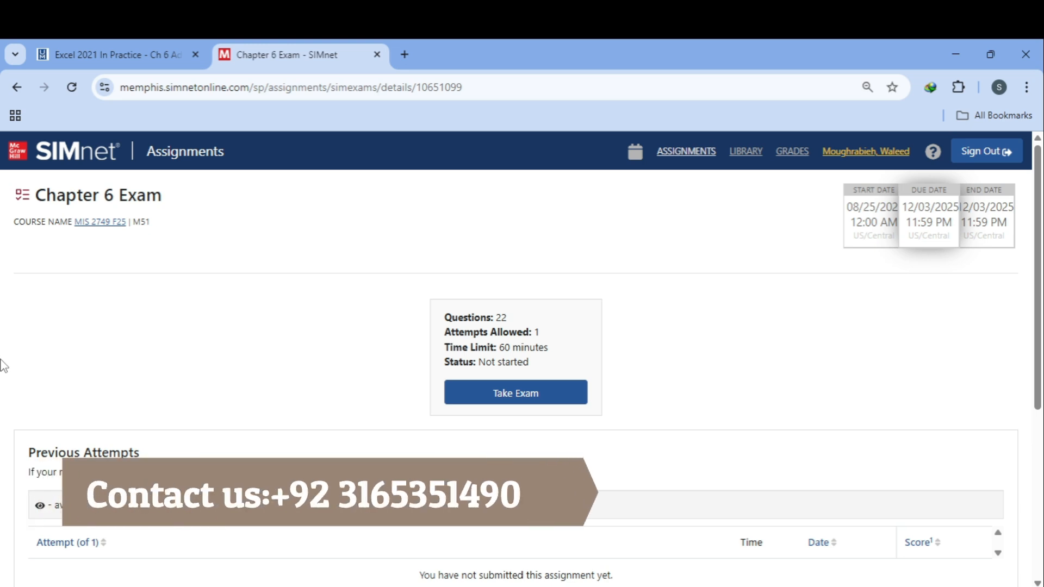
Step: Start the Chapter 6 Exam and accept the integrity agreement to begin
left_click(537, 393)
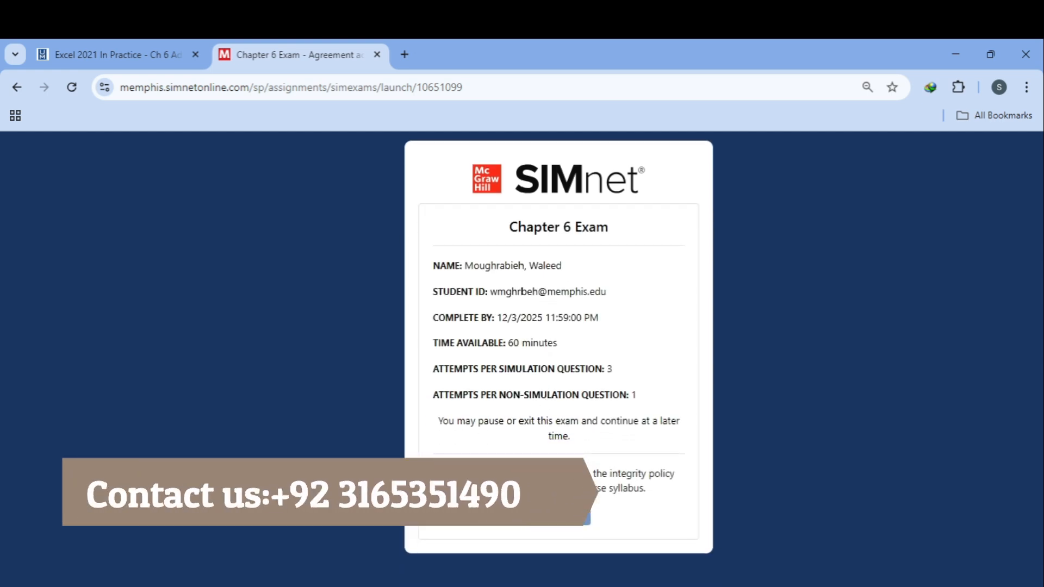
left_click(557, 521)
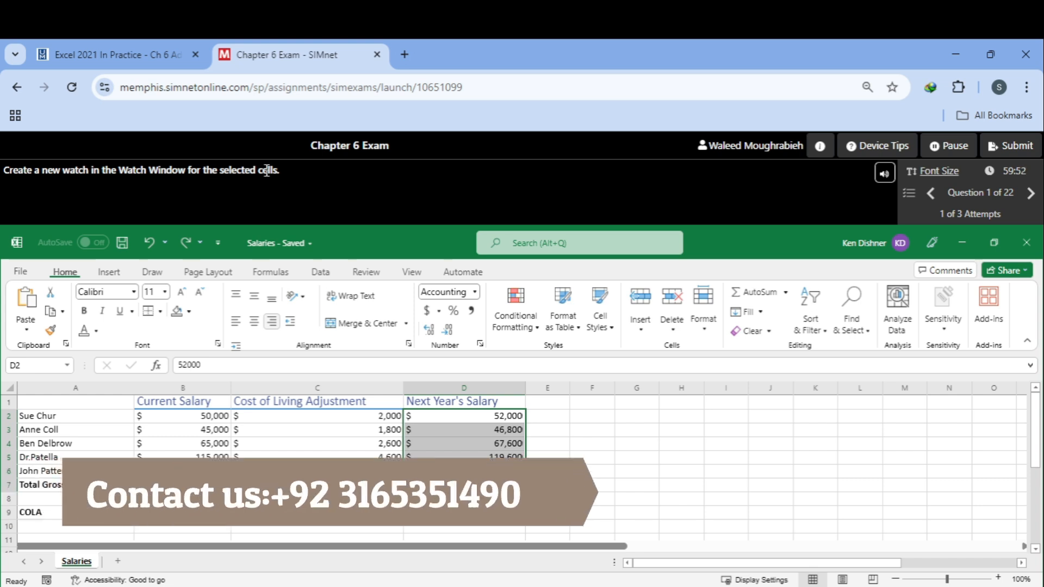
Step: Add a new watch in the Watch Window for the selected cells D2:D7
left_click(317, 274)
left_click(274, 274)
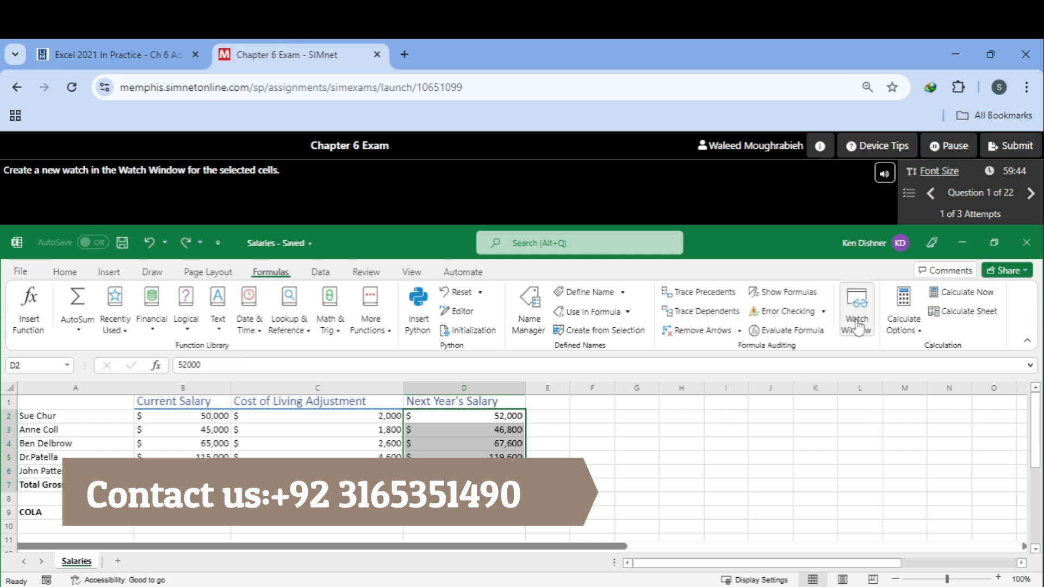
left_click(857, 326)
left_click(402, 326)
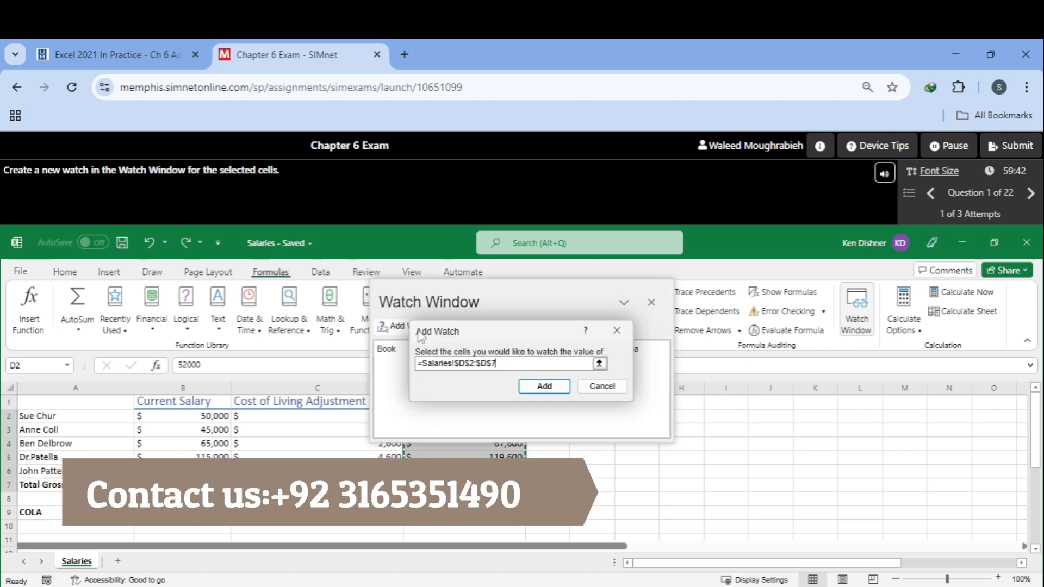
left_click(543, 386)
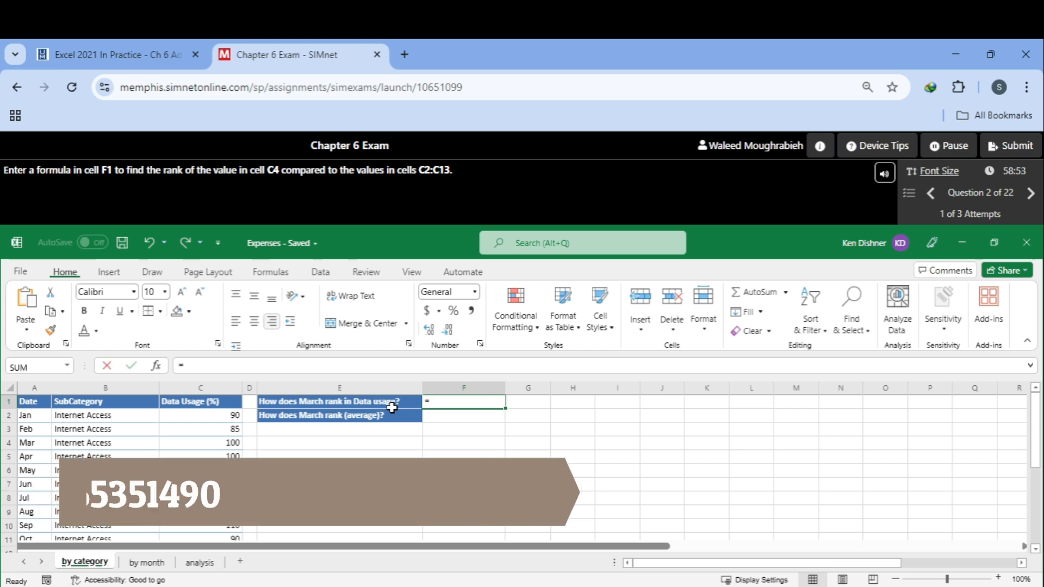
Step: Enter the formula =RANK(C4,C2:C13) in cell F1 and dismiss the result notice
type("=Fi")
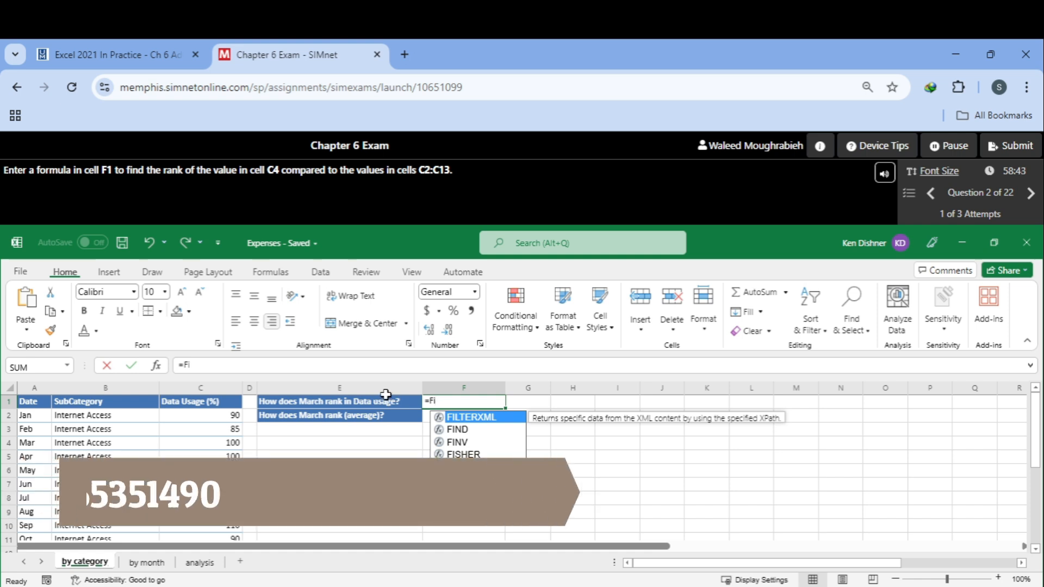
key("BackSpace")
key("BackSpace")
type("ra")
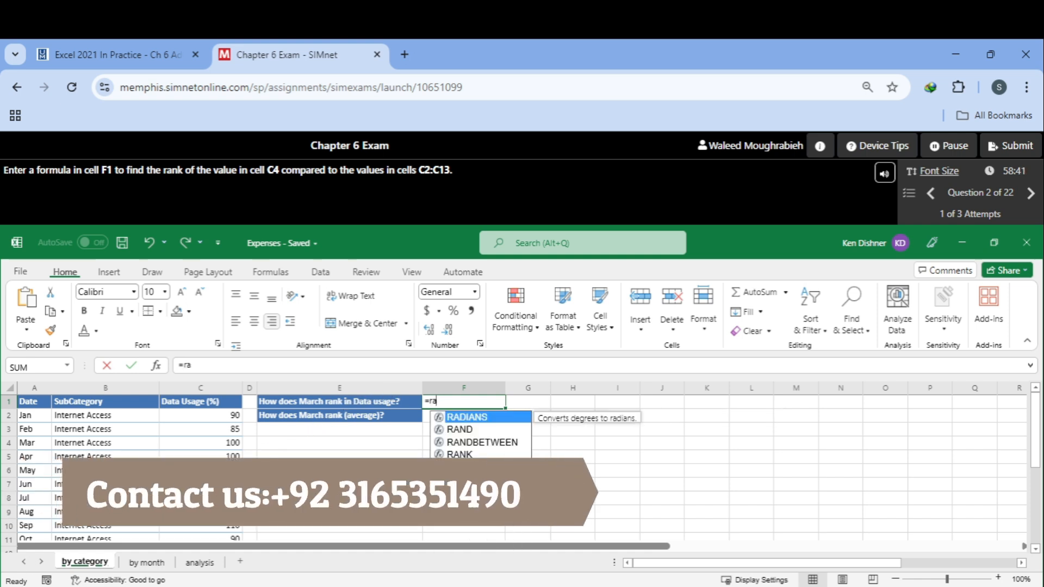
type("nk")
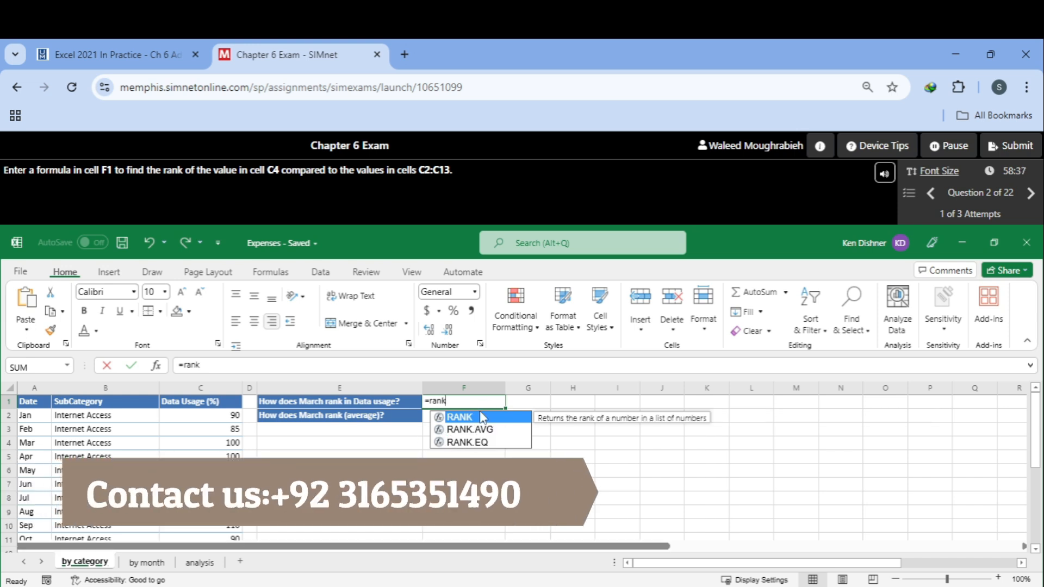
double_click(475, 418)
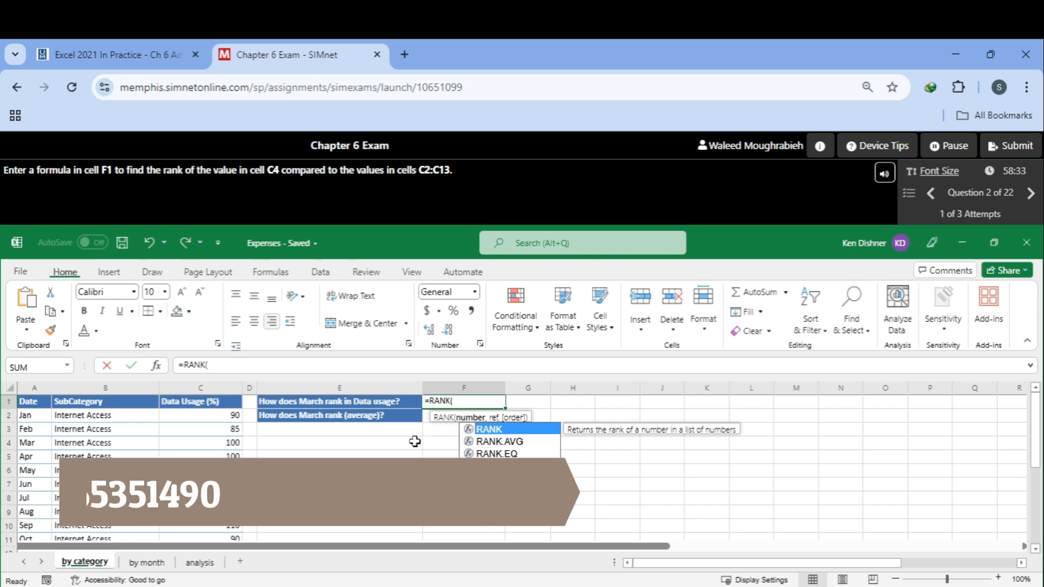
left_click(193, 443)
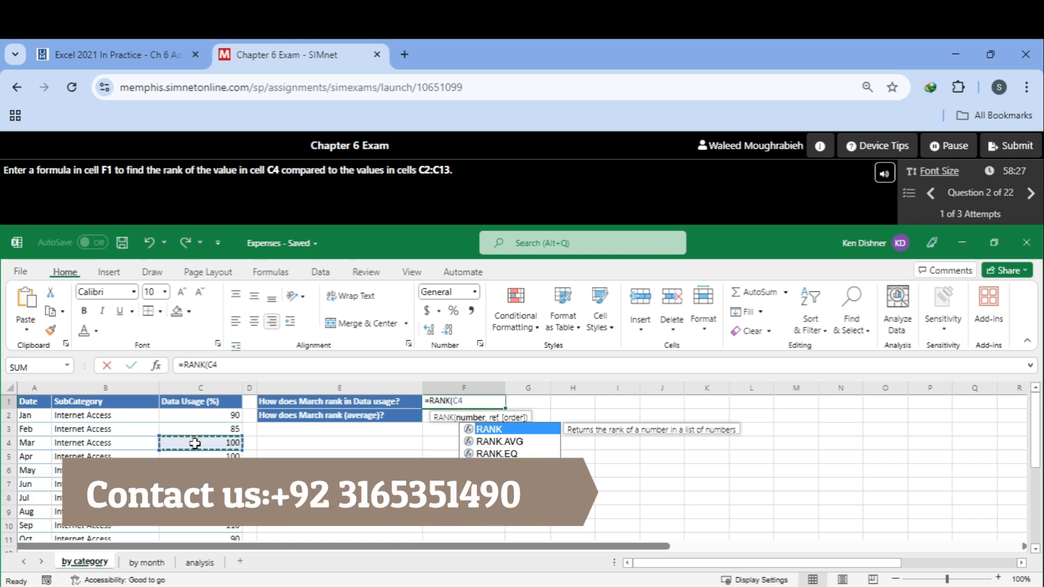
type(",")
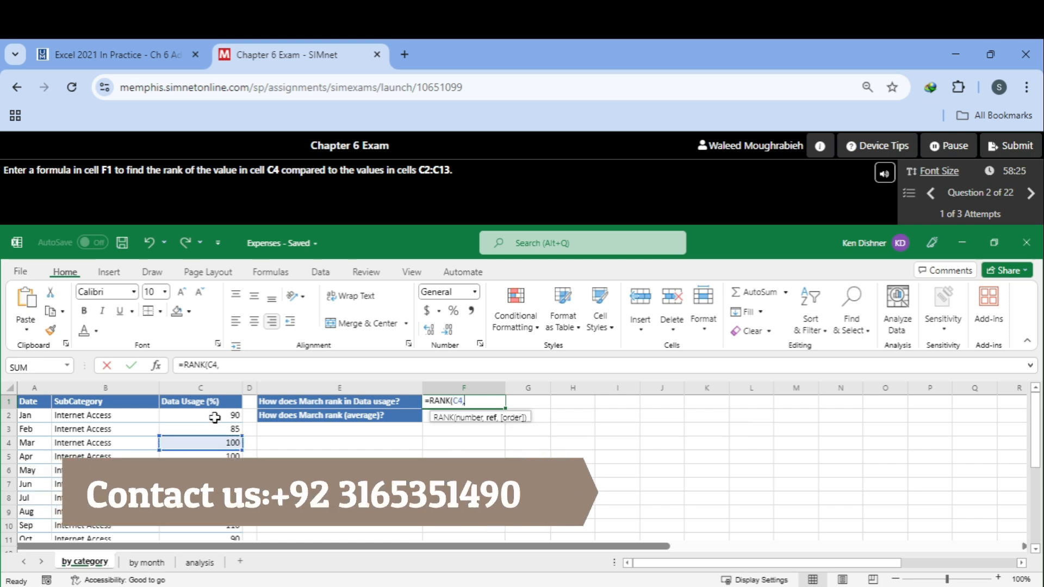
left_click_drag(216, 415, 231, 496)
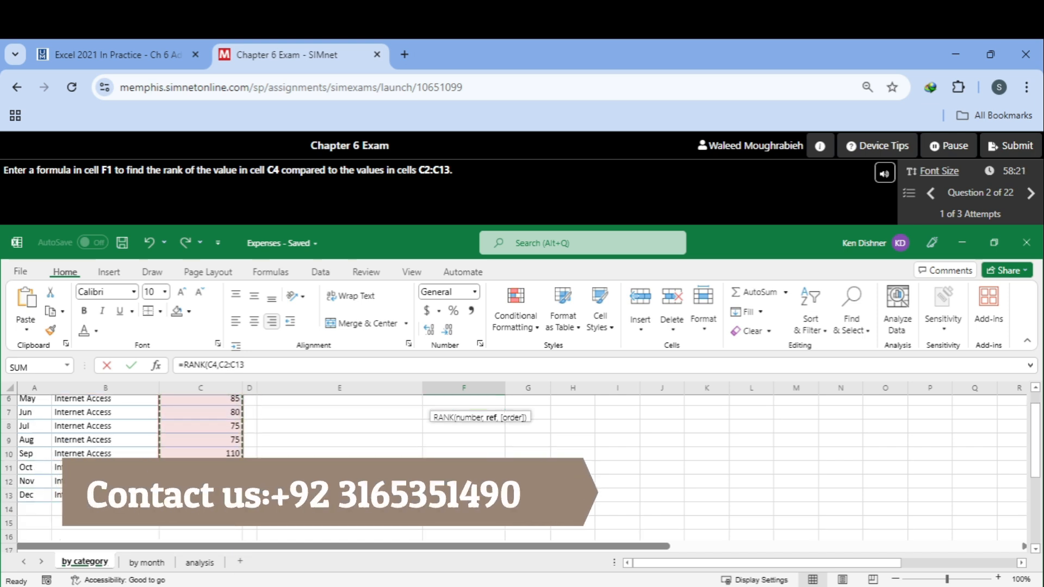
scroll(263, 485, "up", 2)
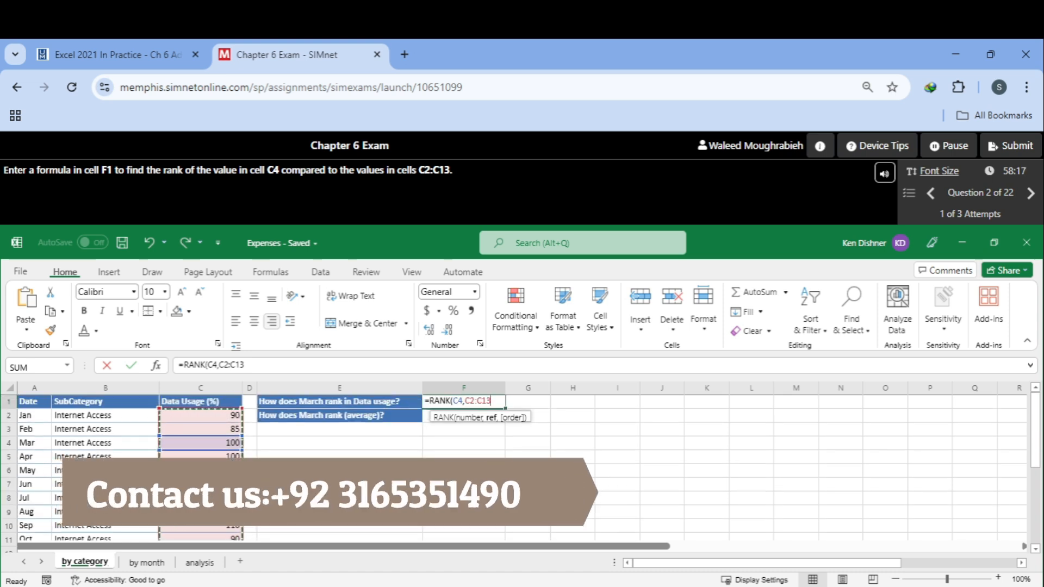
type(")")
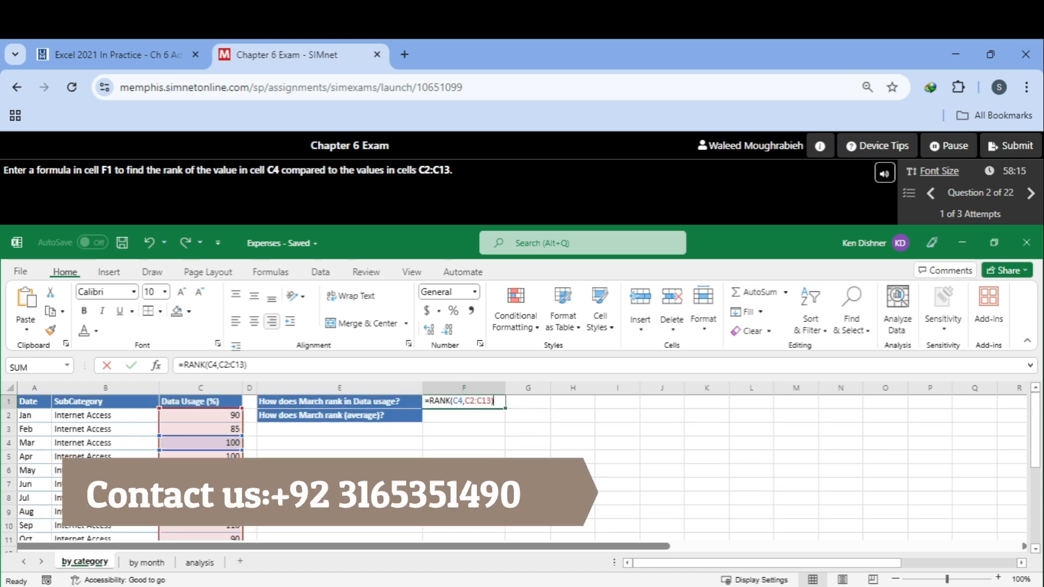
key("Return")
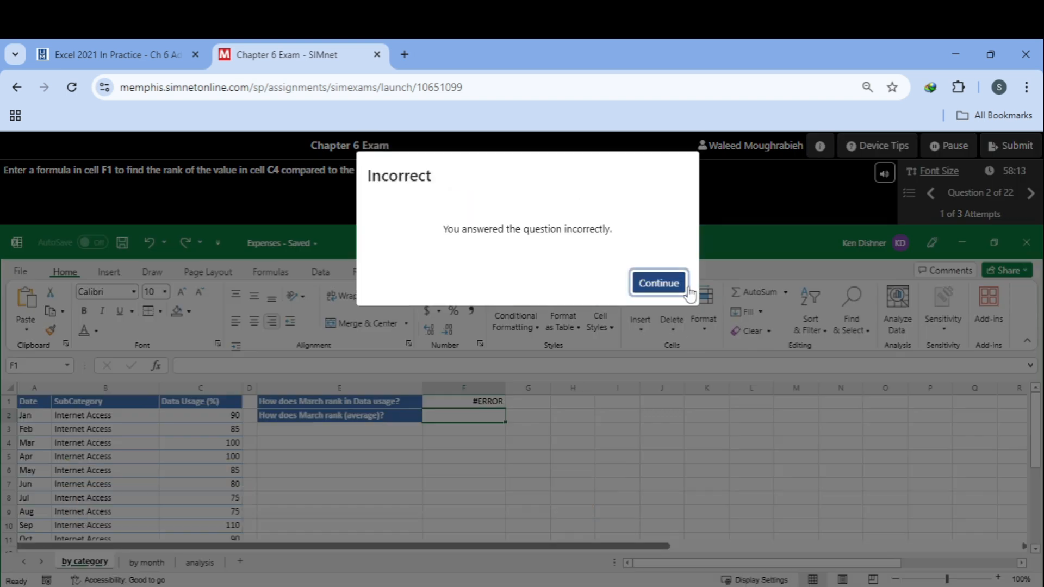
left_click(658, 283)
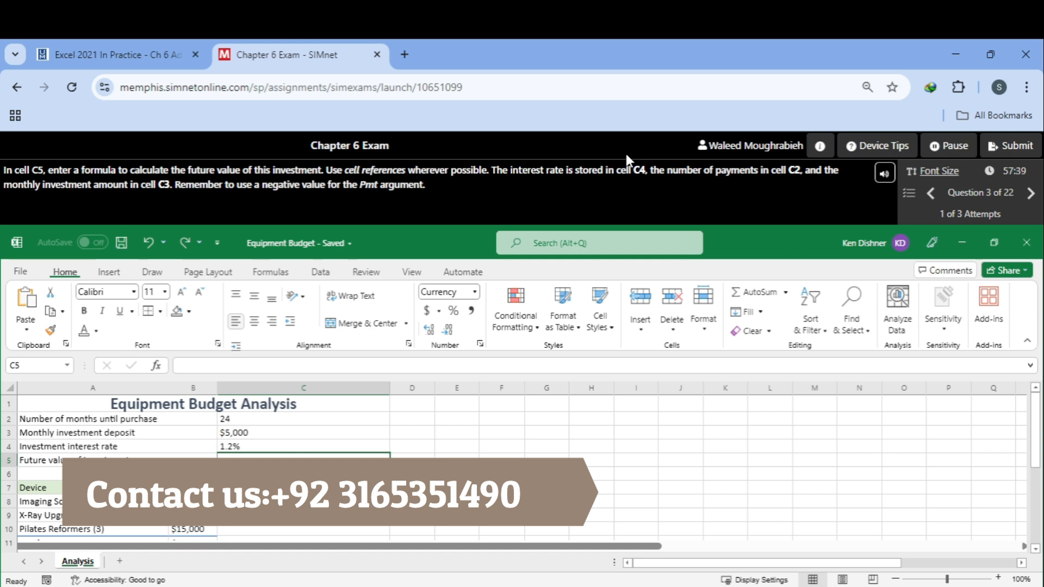
Step: Try to enter a =-PMT( formula in cell C5 and dismiss the result notice
type("=")
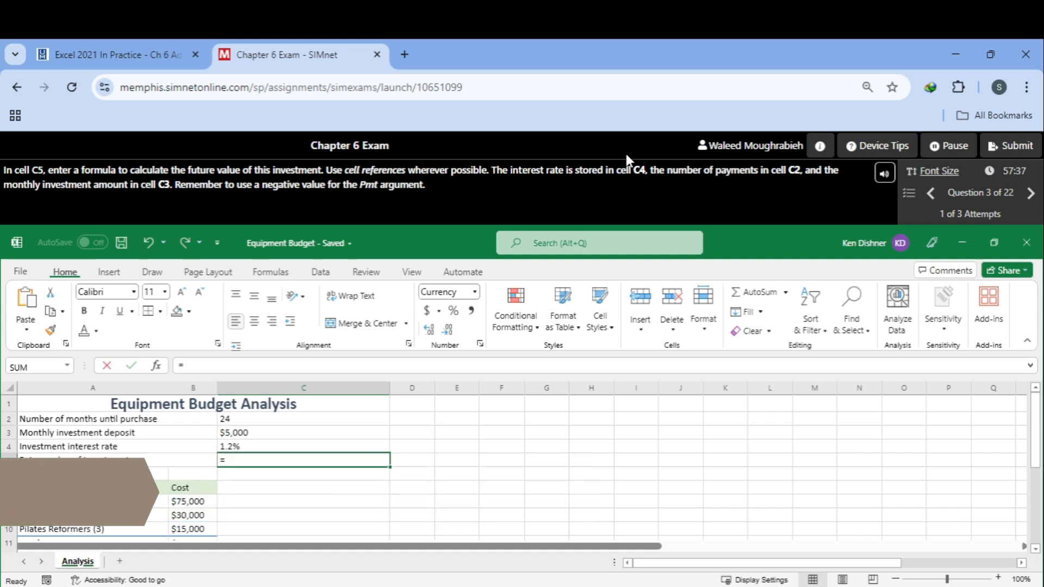
type("-pmt")
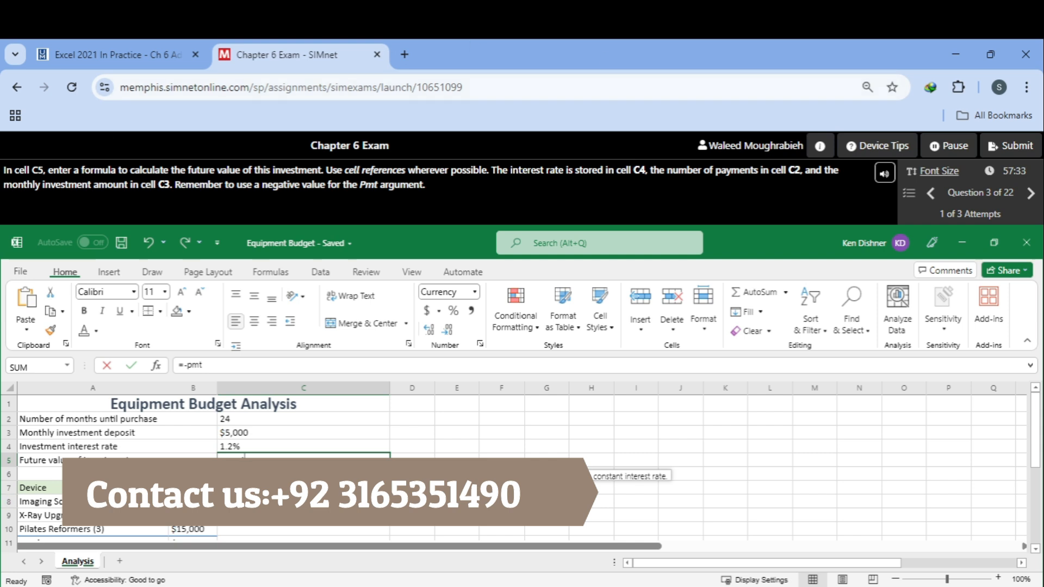
double_click(304, 477)
type("(")
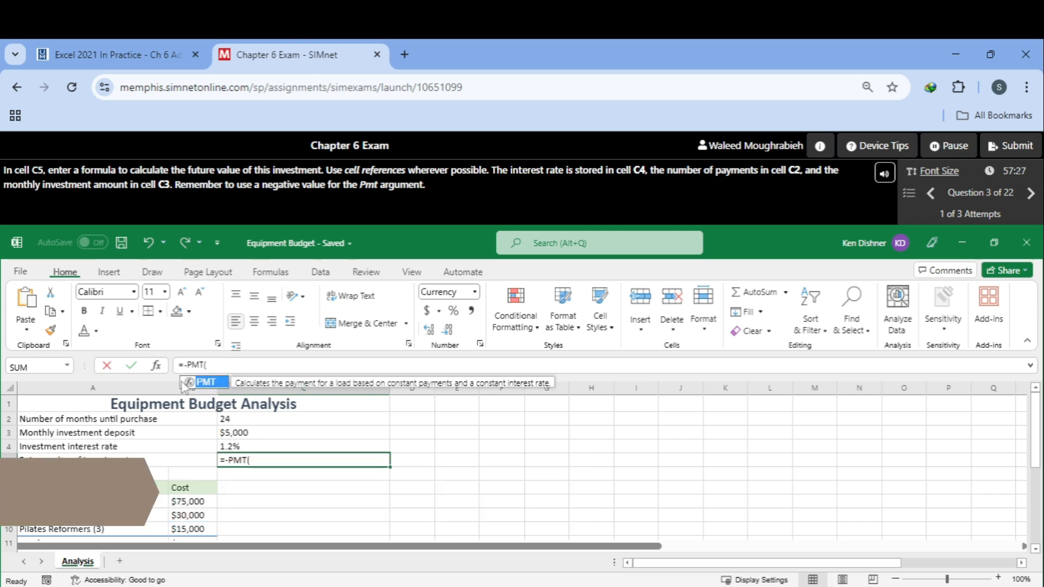
left_click(156, 367)
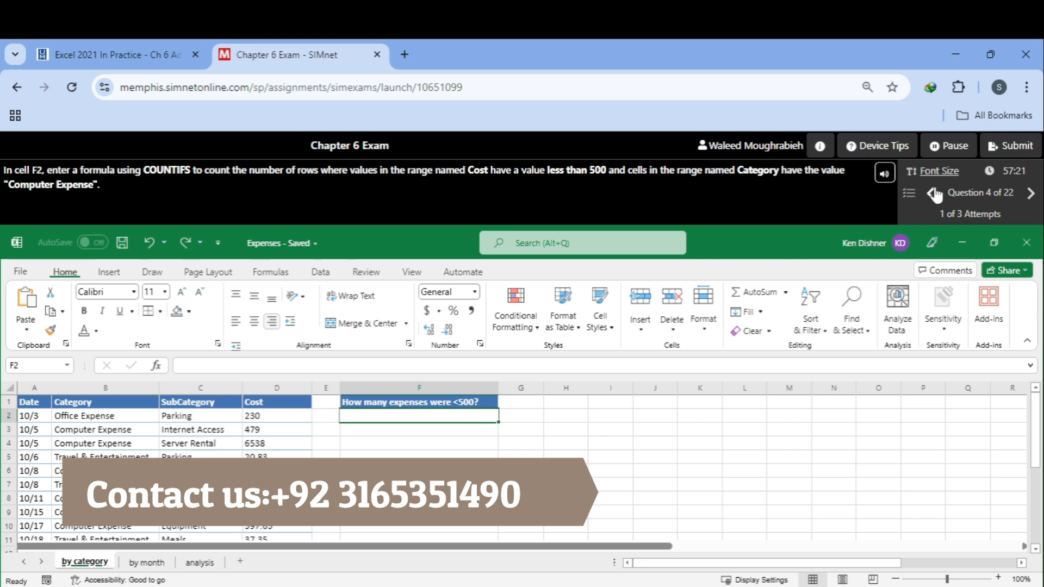
left_click(933, 193)
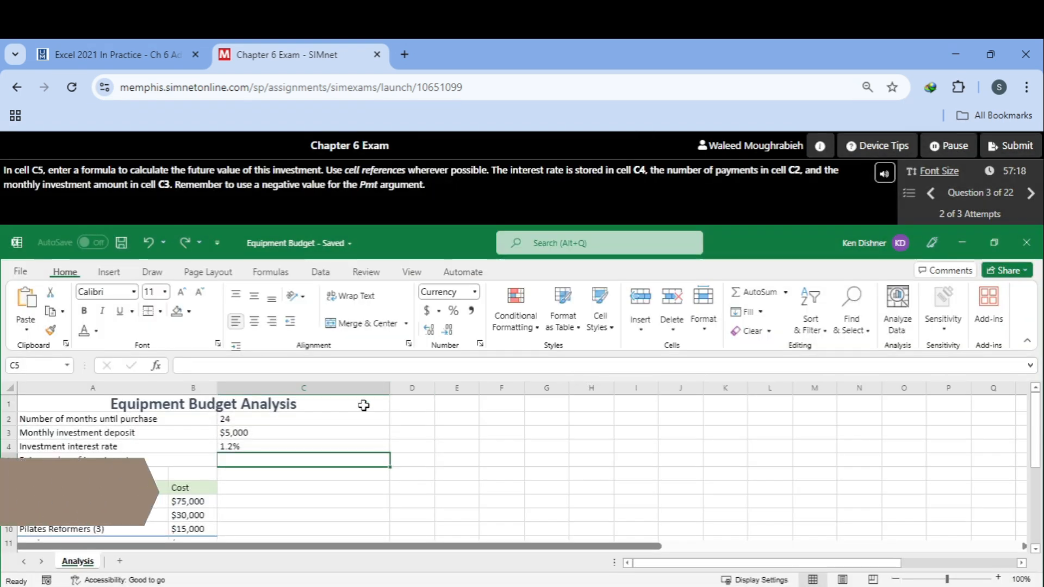
Step: Try to enter =-Pm in cell C5 and dismiss the result notice
type("=")
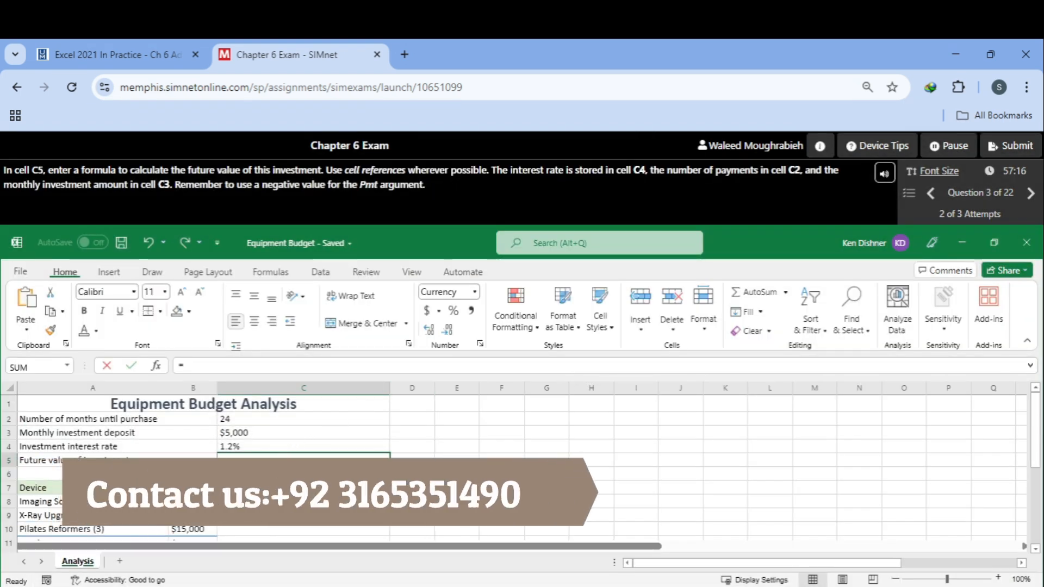
type("-Pm")
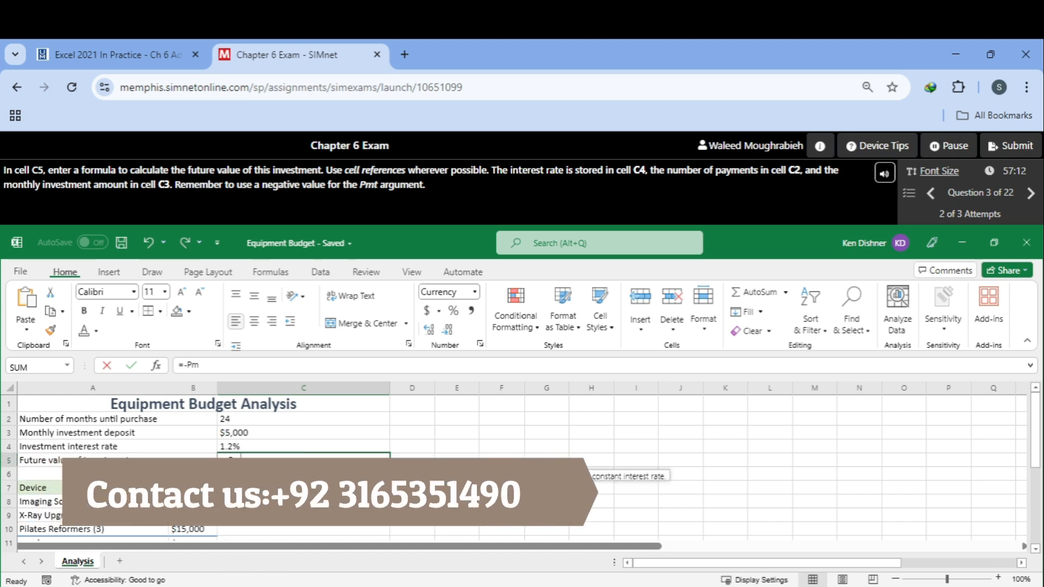
key("Return")
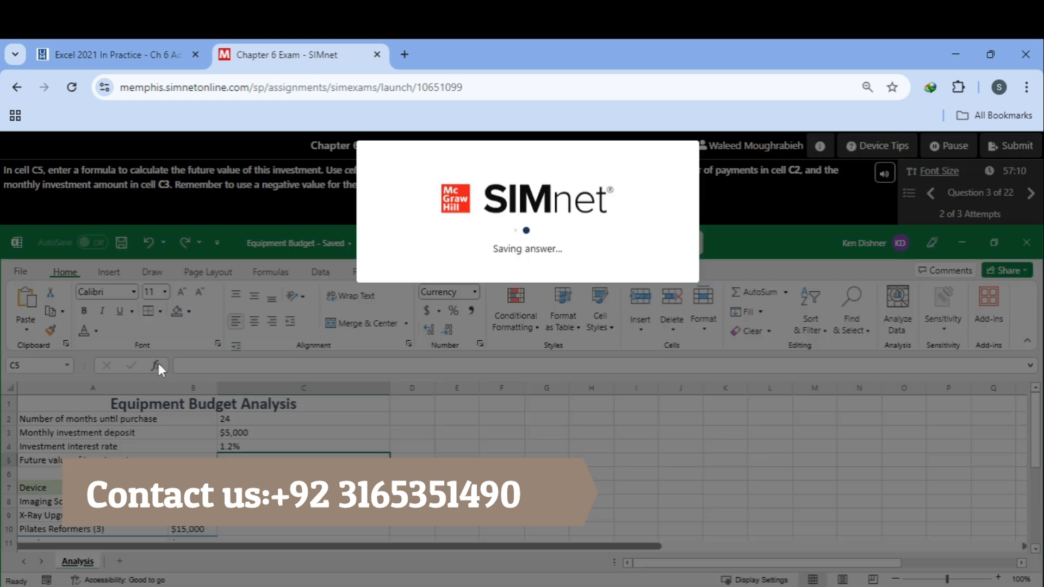
left_click(672, 284)
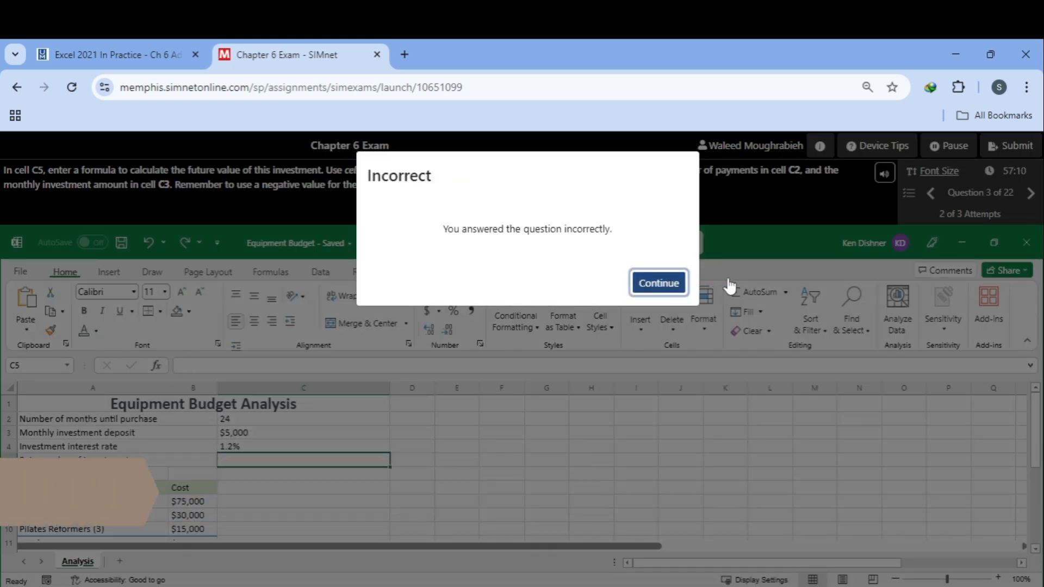
left_click(924, 203)
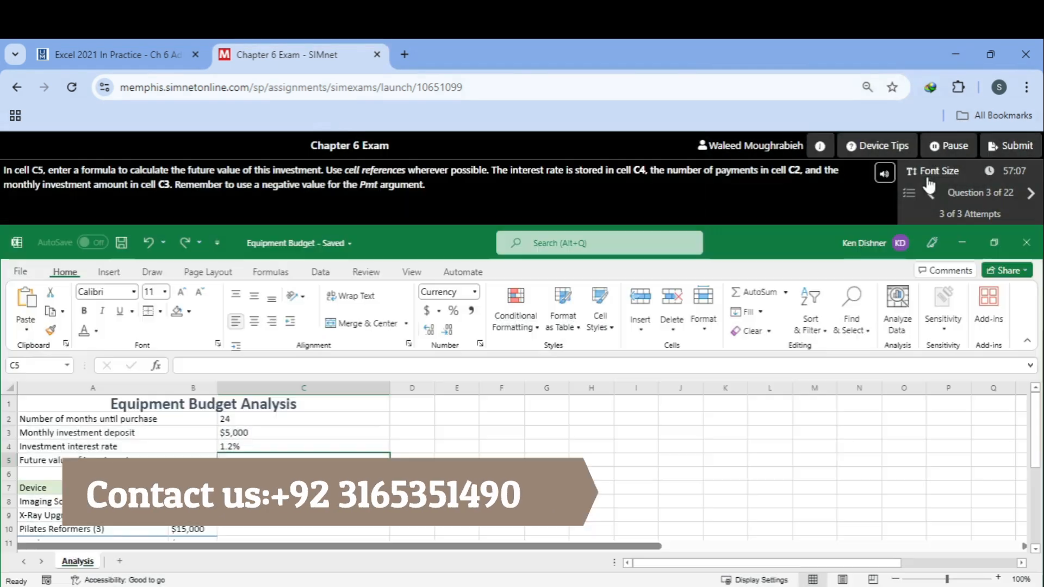
Step: Enter the formula =-pmt(C4,C2,C3) in cell C5 and dismiss the result notice
type("=")
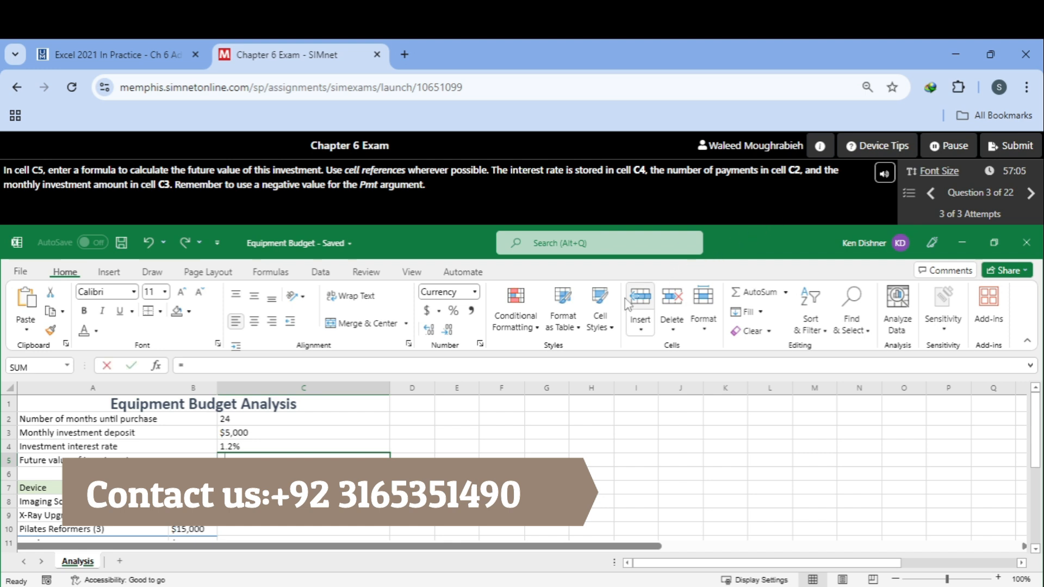
type("-pmt(")
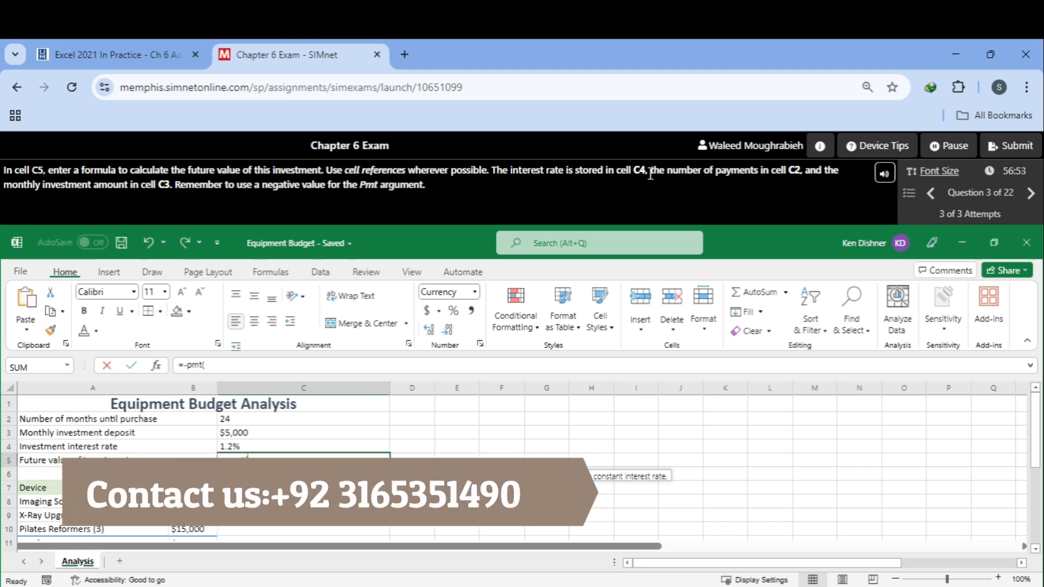
type("C4")
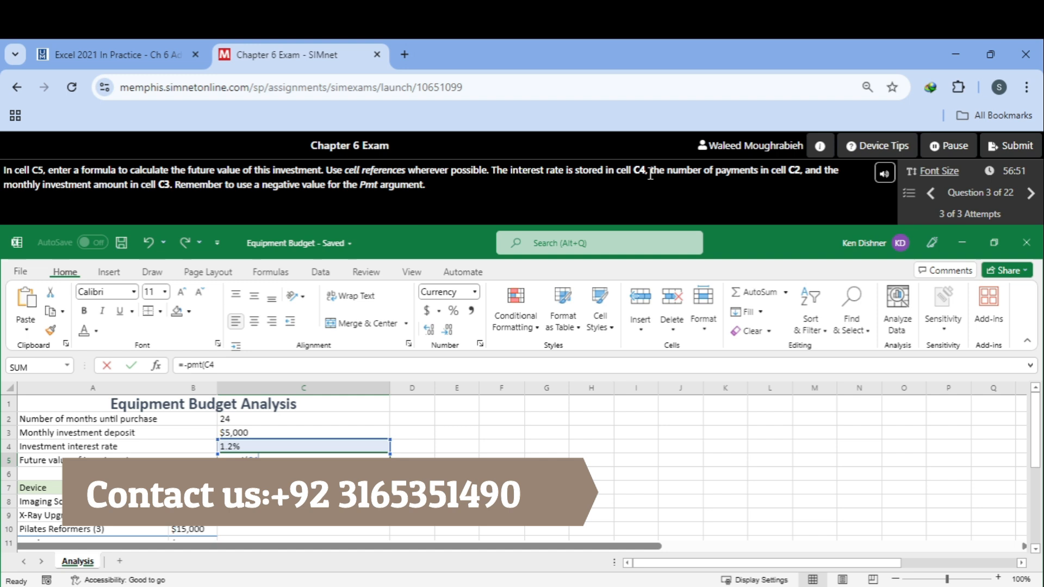
type(",")
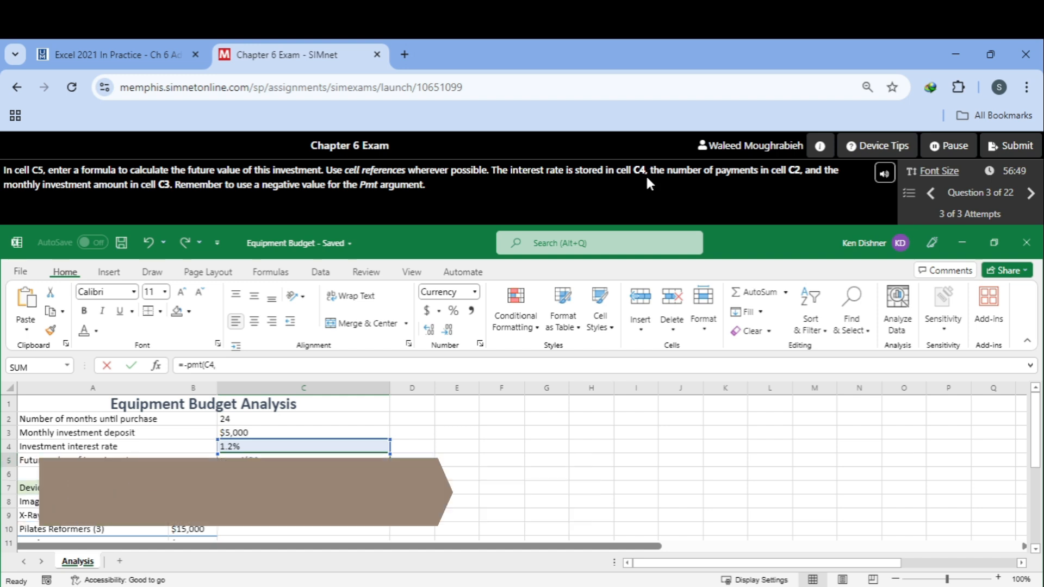
type("C2")
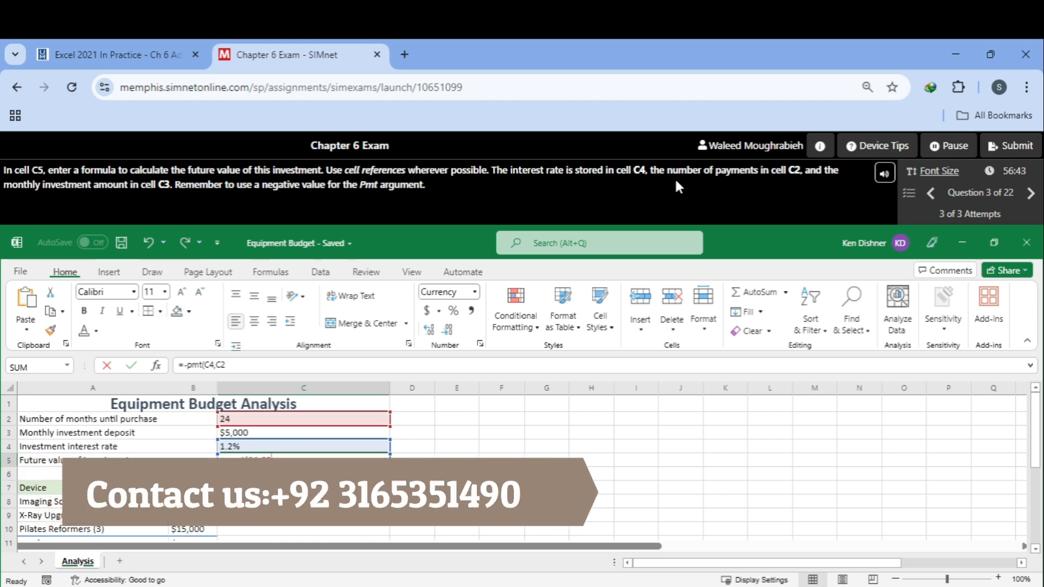
type(",C3")
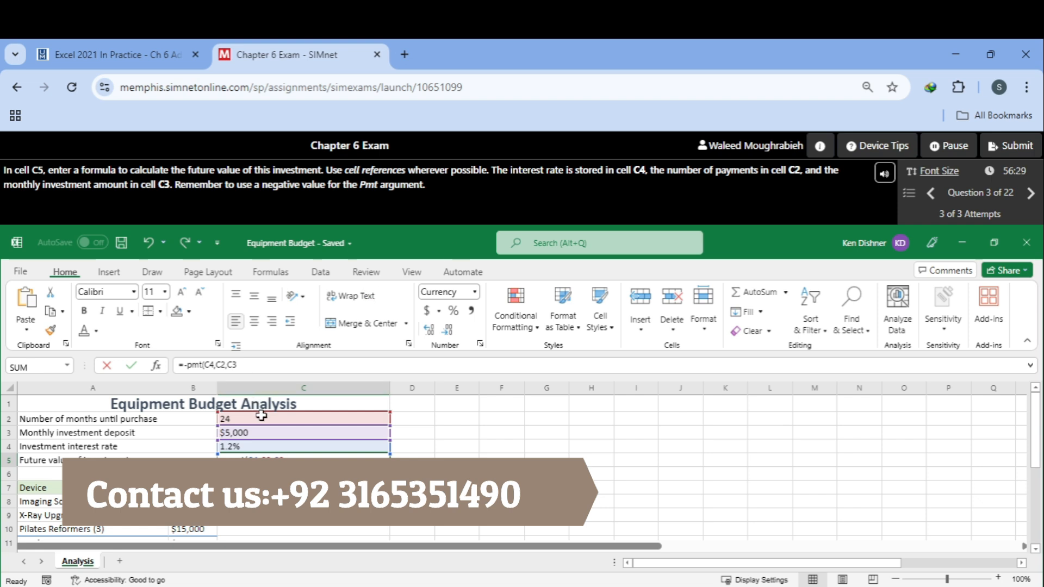
type(")")
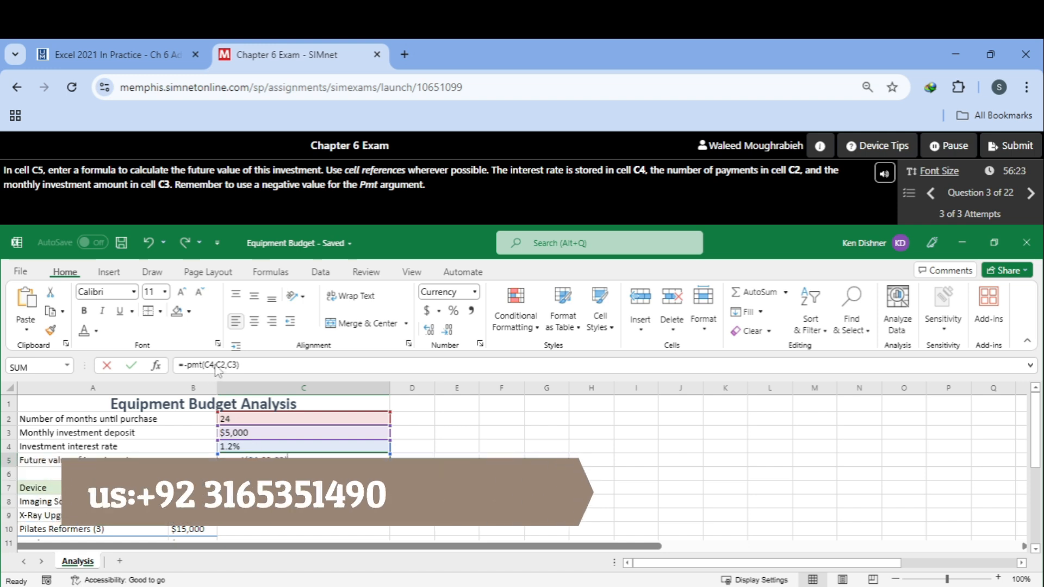
key("Return")
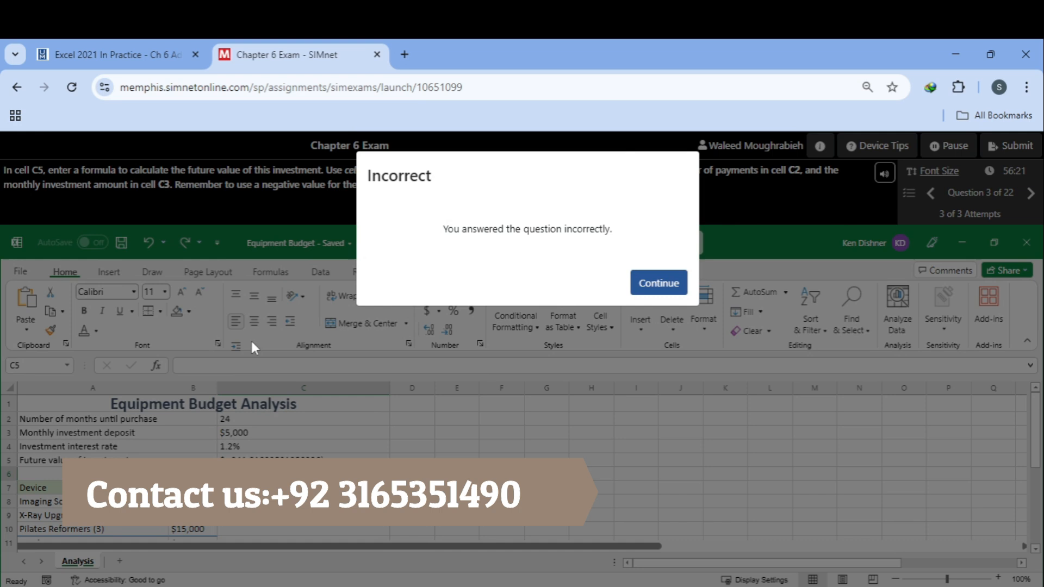
left_click(671, 290)
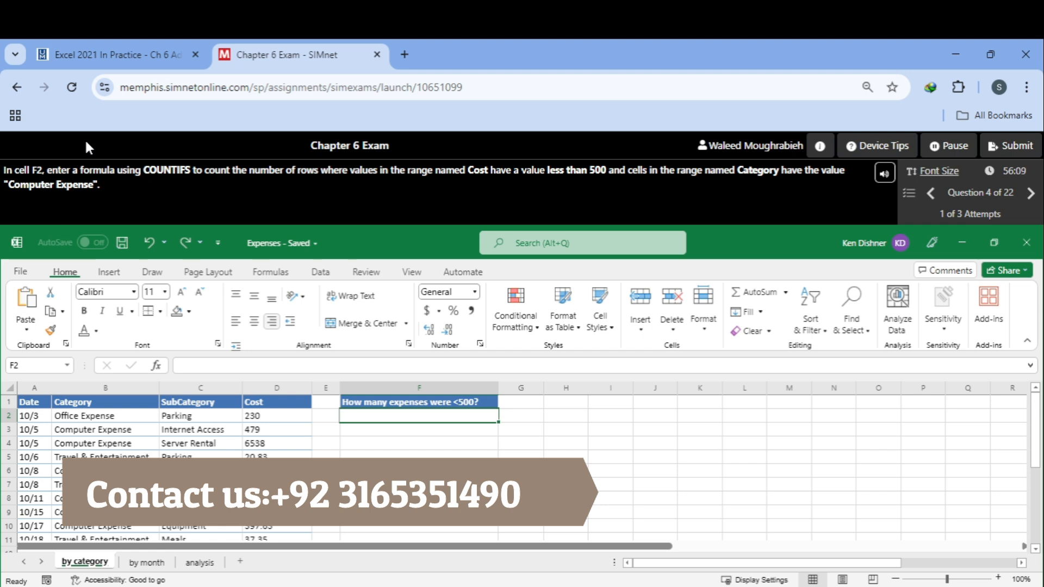
Step: Try a COUNTIFS formula in cell F2, using criteria range D2:D29 with criterion <500
type("=count")
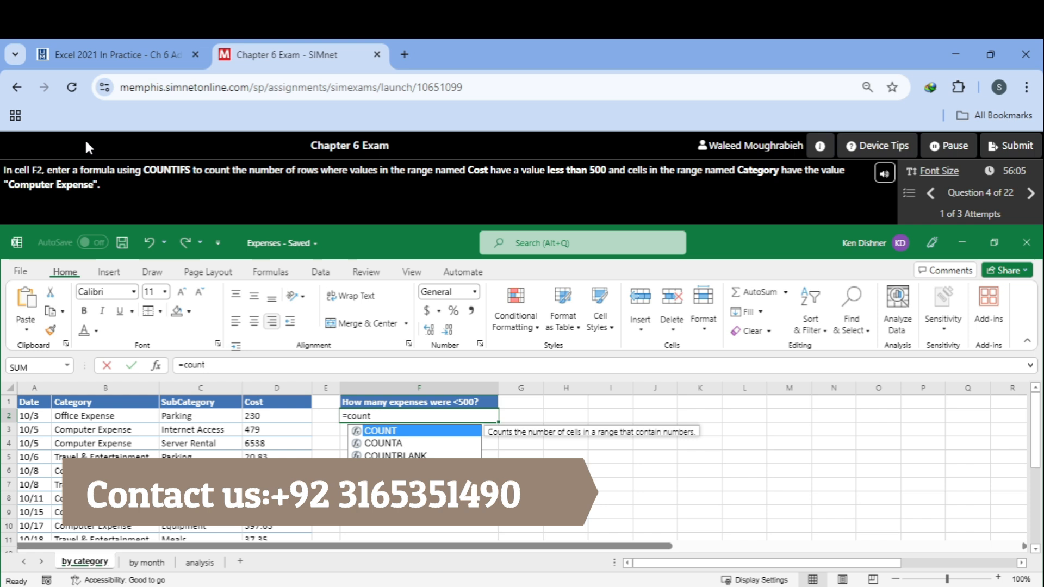
type("ifs")
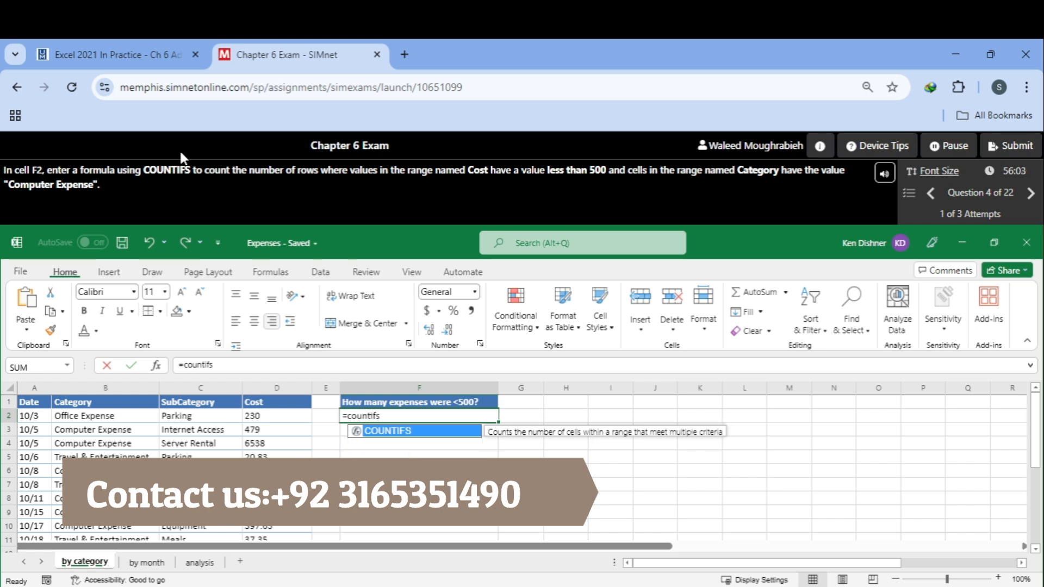
double_click(394, 431)
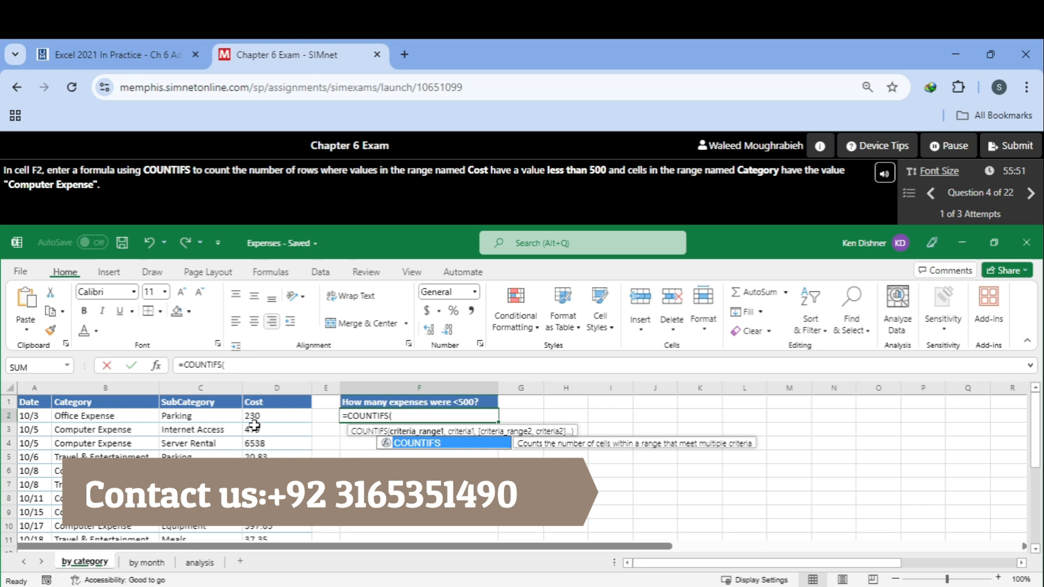
left_click_drag(263, 415, 266, 550)
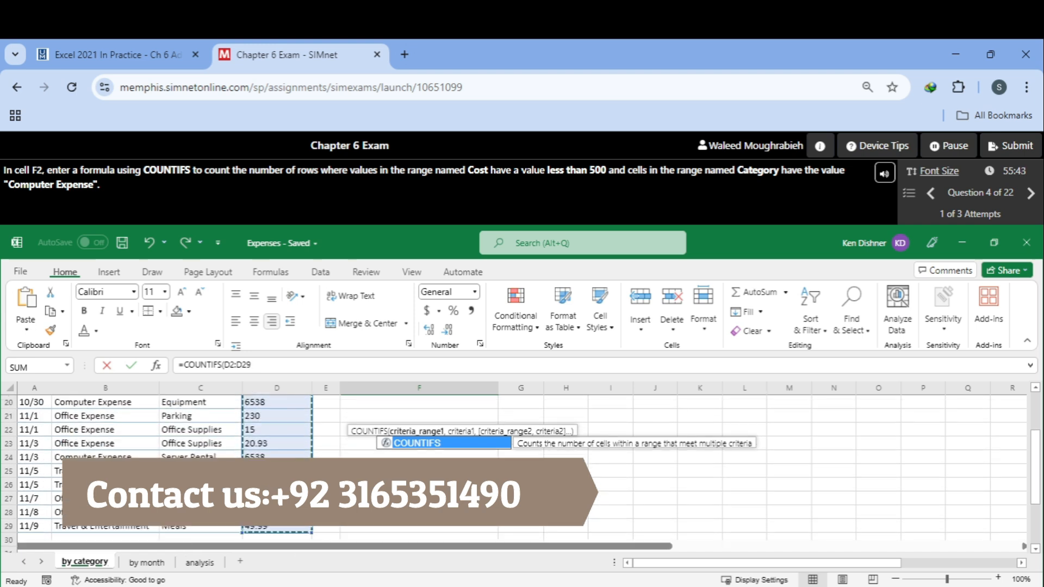
scroll(346, 459, "up", 7)
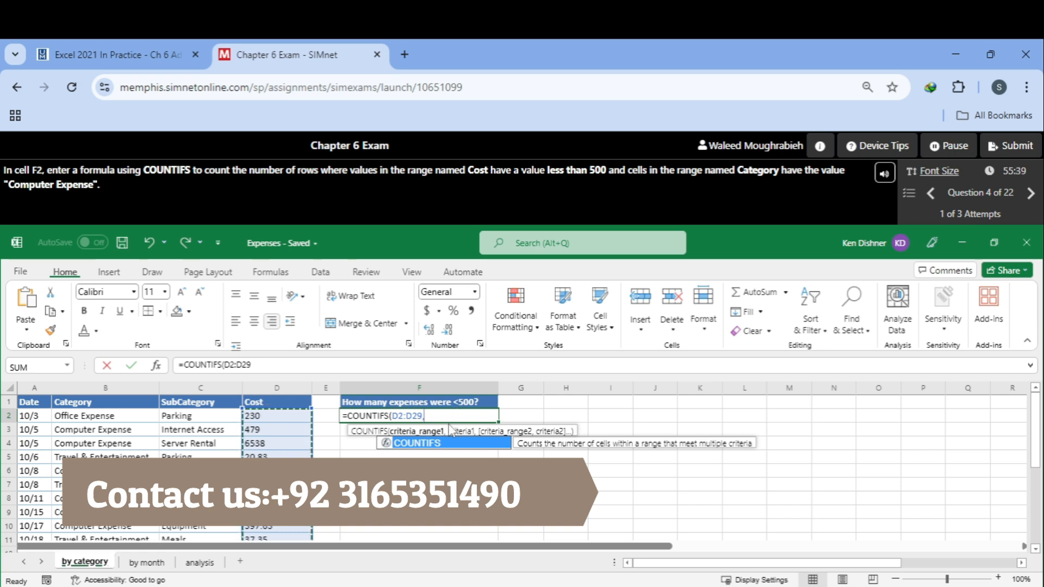
type(",")
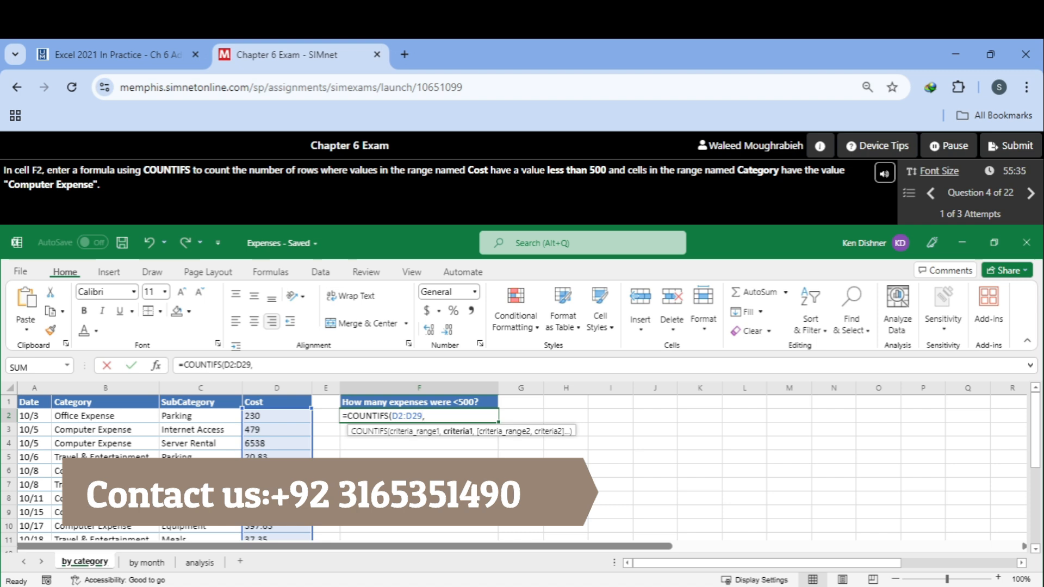
type("<500,")
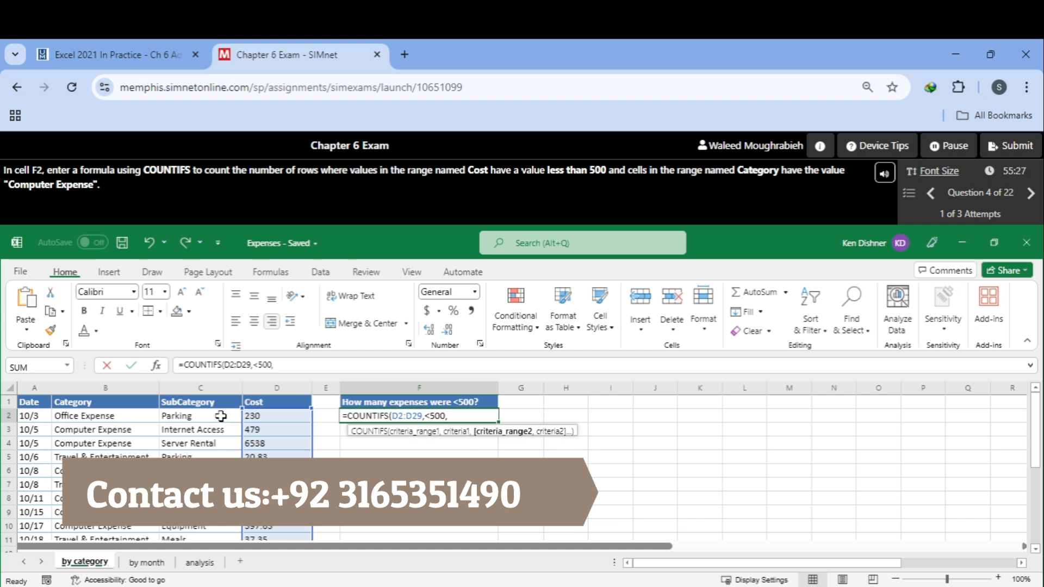
Step: Add the named range Category as the formula's second criteria range
left_click_drag(136, 416, 95, 412)
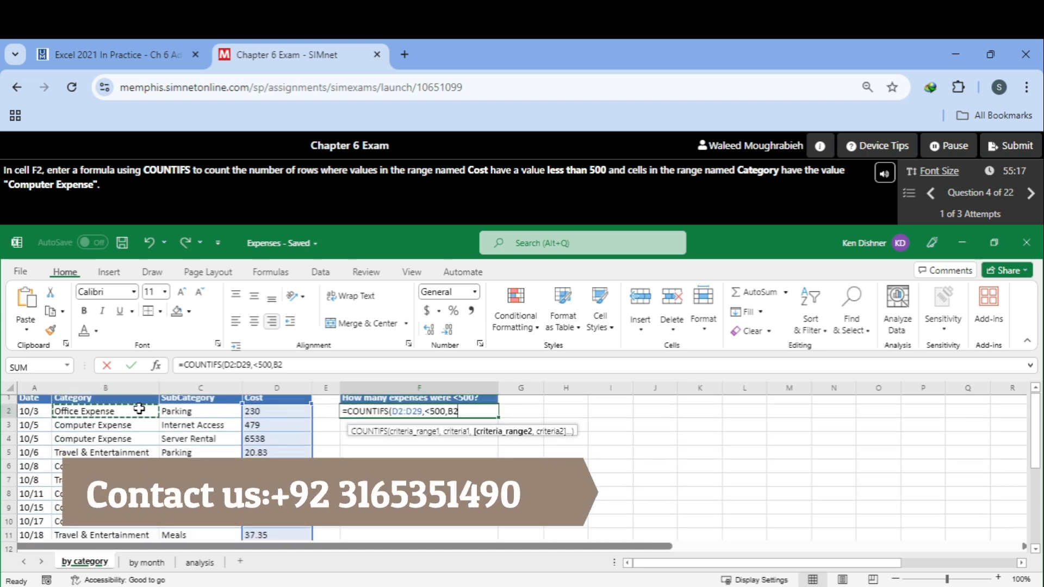
key("BackSpace")
key("BackSpace")
mouse_move(120, 415)
left_mouse_down()
mouse_move(119, 492)
mouse_move(121, 409)
left_mouse_up()
key("BackSpace")
key("BackSpace")
type("ca")
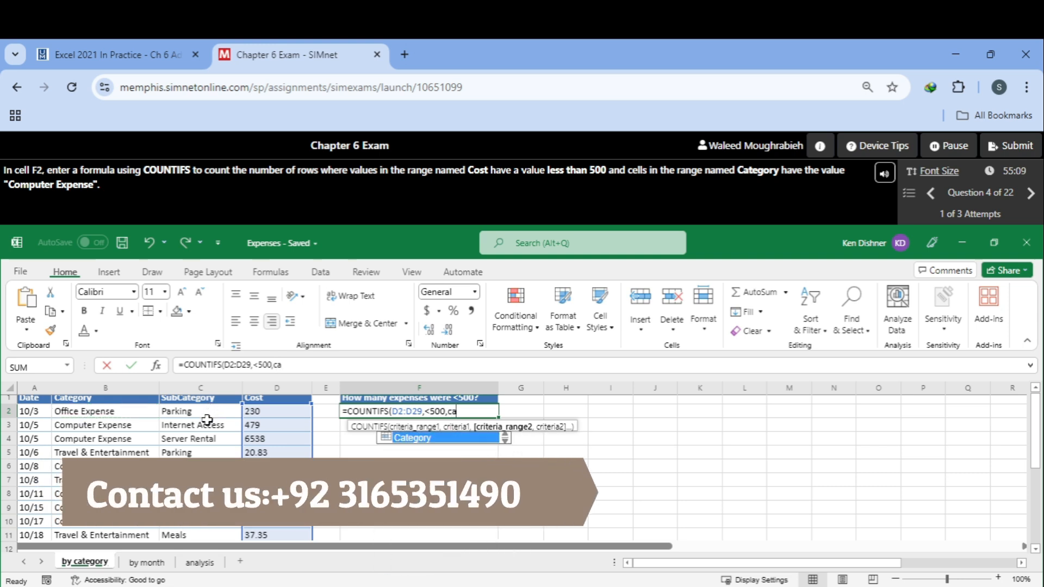
double_click(418, 439)
type(",")
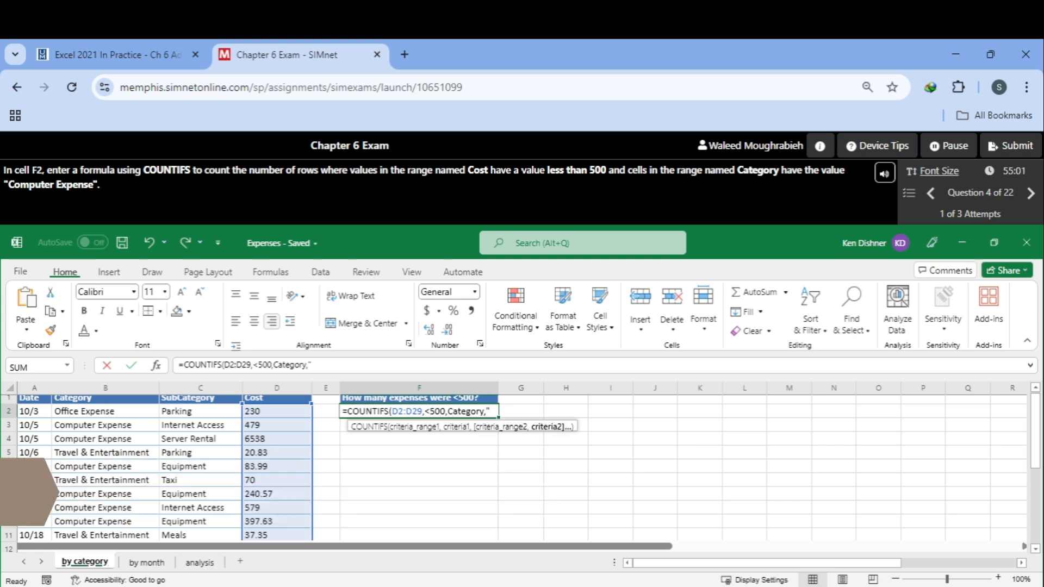
Step: Add the criterion "Computer Expense", close the parenthesis and enter the formula =COUNTIFS(D2:D29,<500,Category,"Computer Expense")
type("\"Compu")
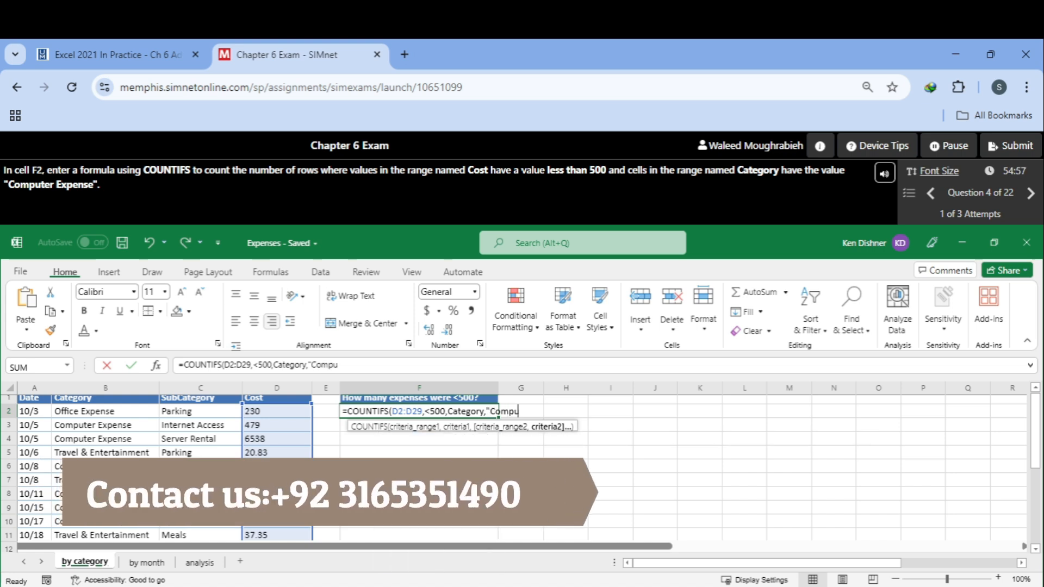
type("ter Expense")
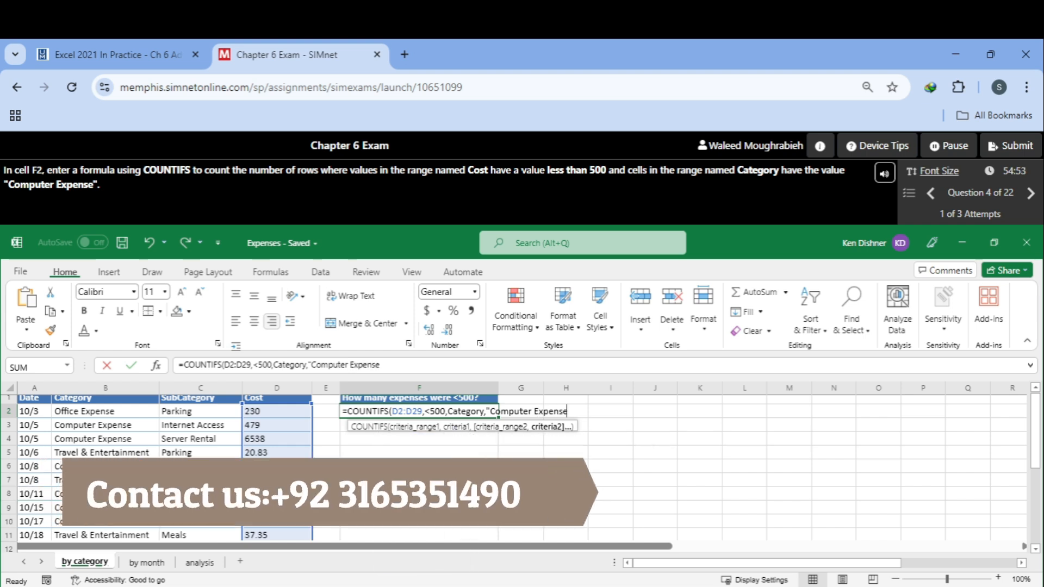
type("\")")
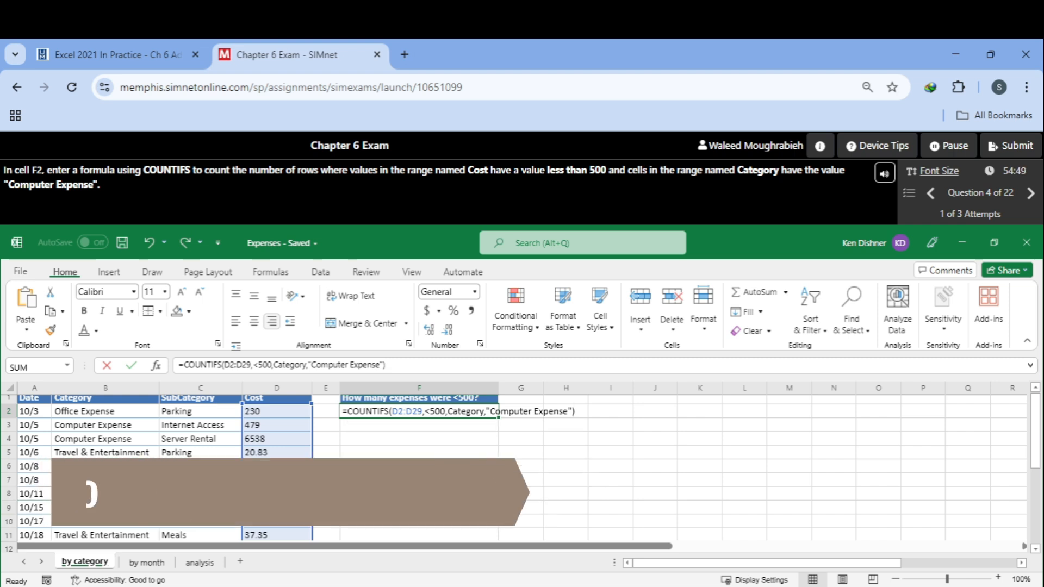
key("BackSpace")
type(")")
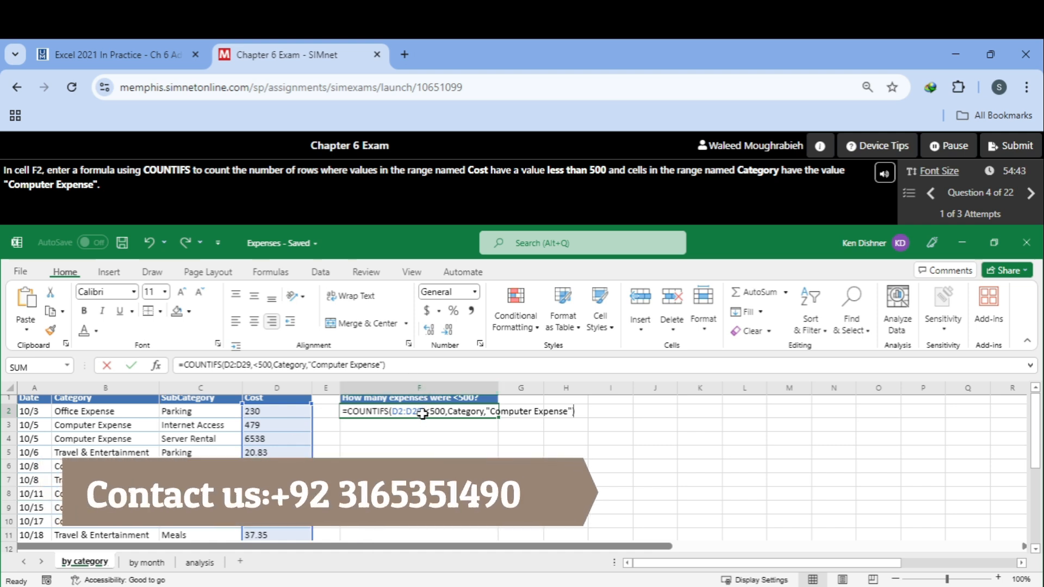
key("Return")
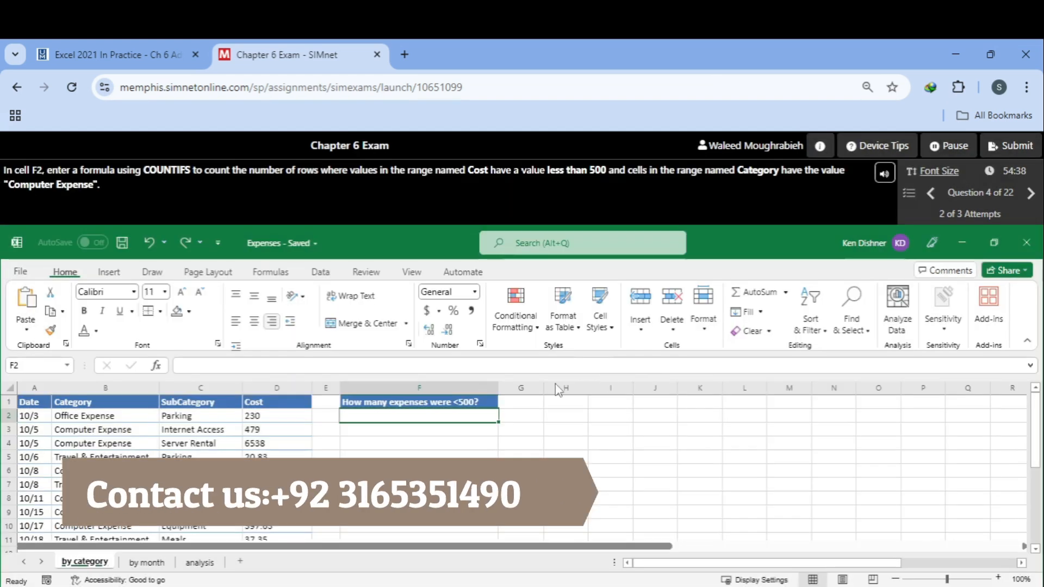
Step: Retry the answer in cell F2, starting =COUNTIFS(Cost,<500, with the named range Cost
type("=")
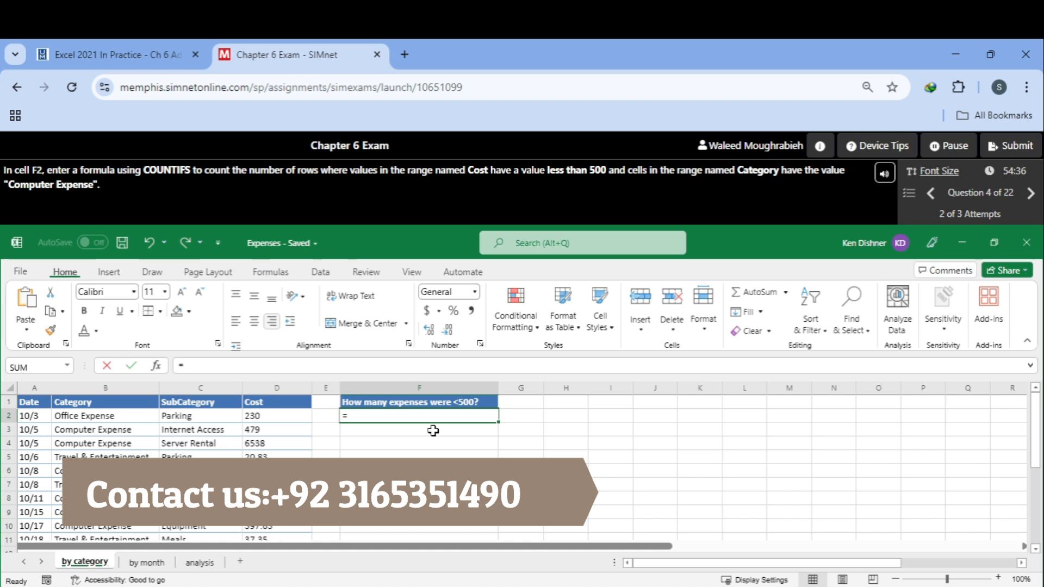
type("Co")
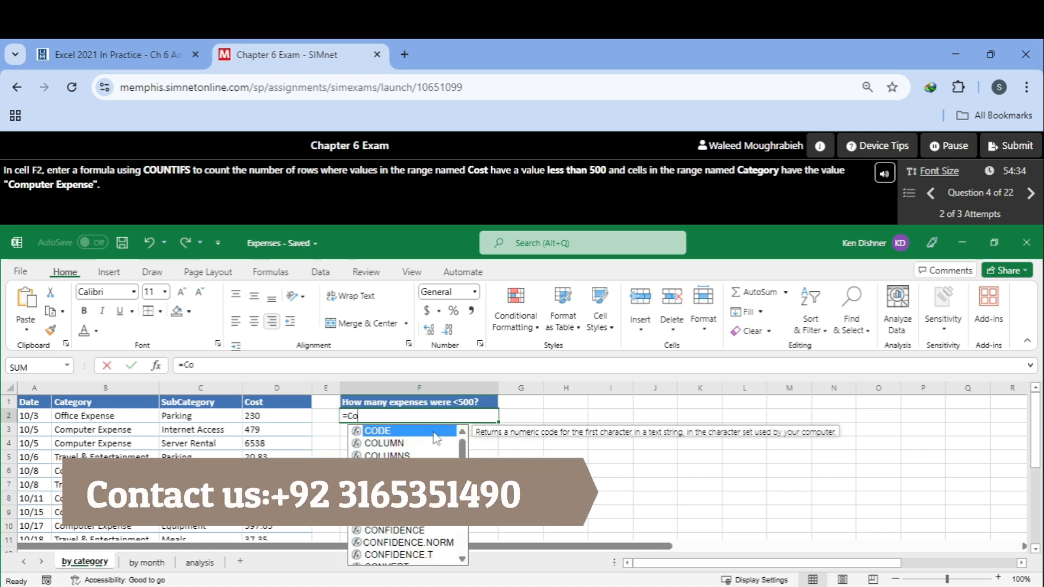
type("untifs")
key("BackSpace")
type("ifs")
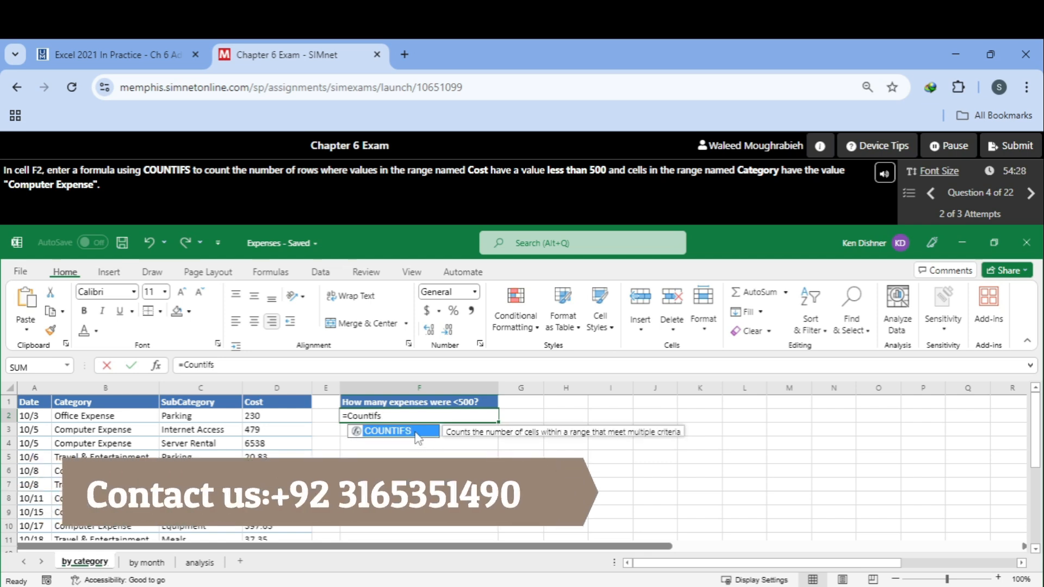
double_click(418, 435)
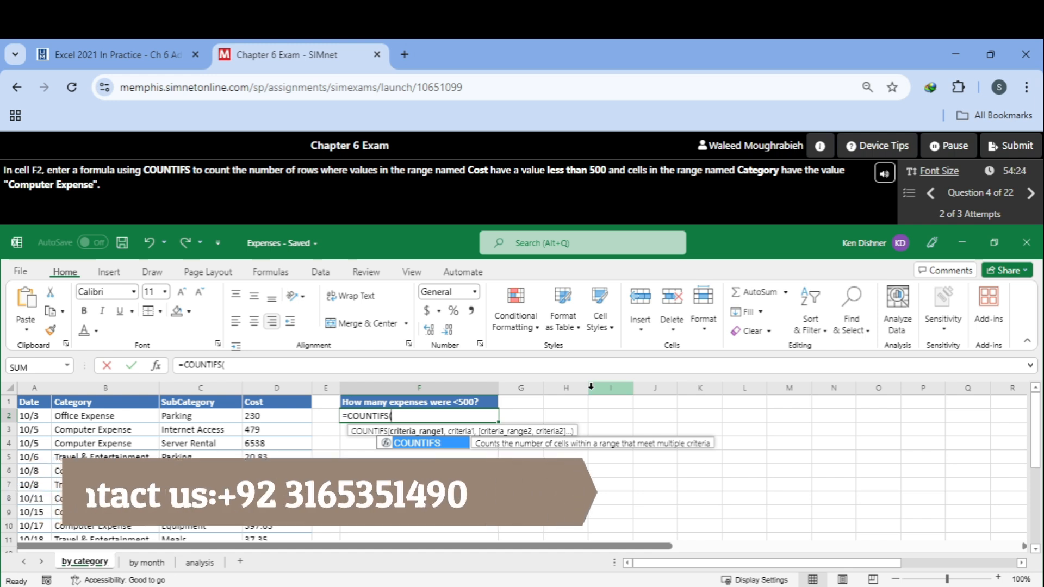
type("C")
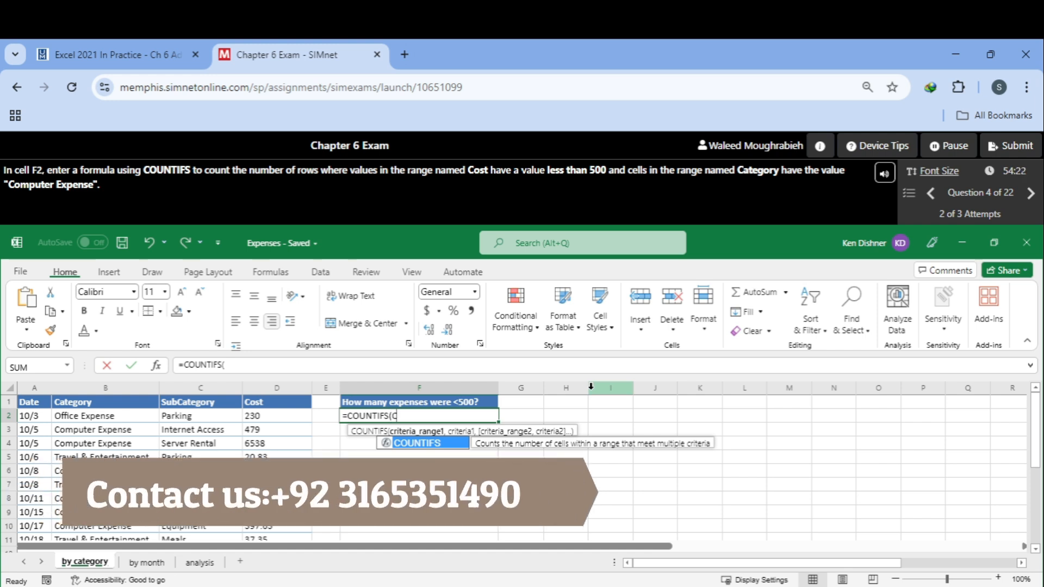
type("os")
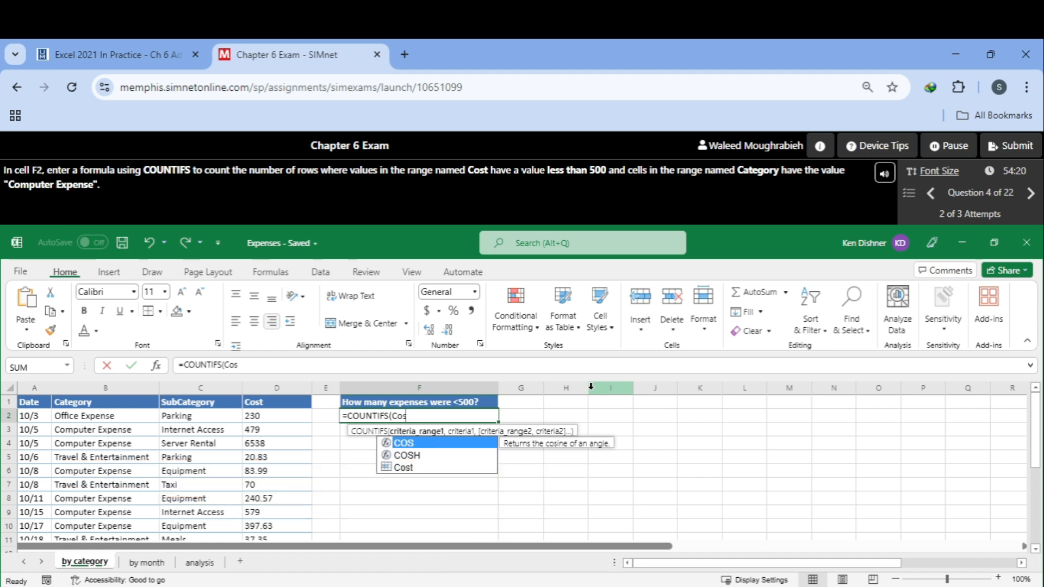
type("t")
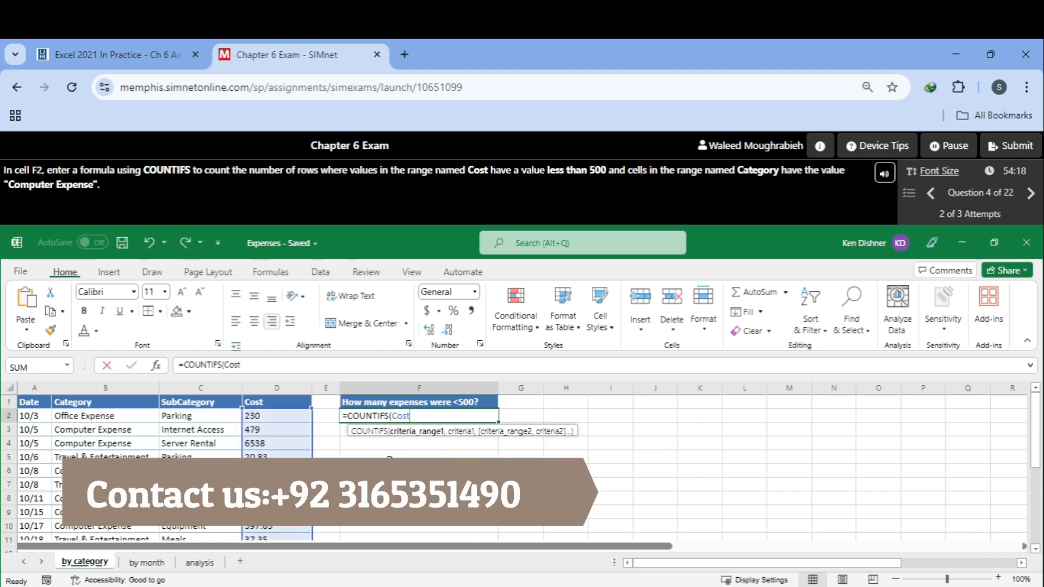
type(",")
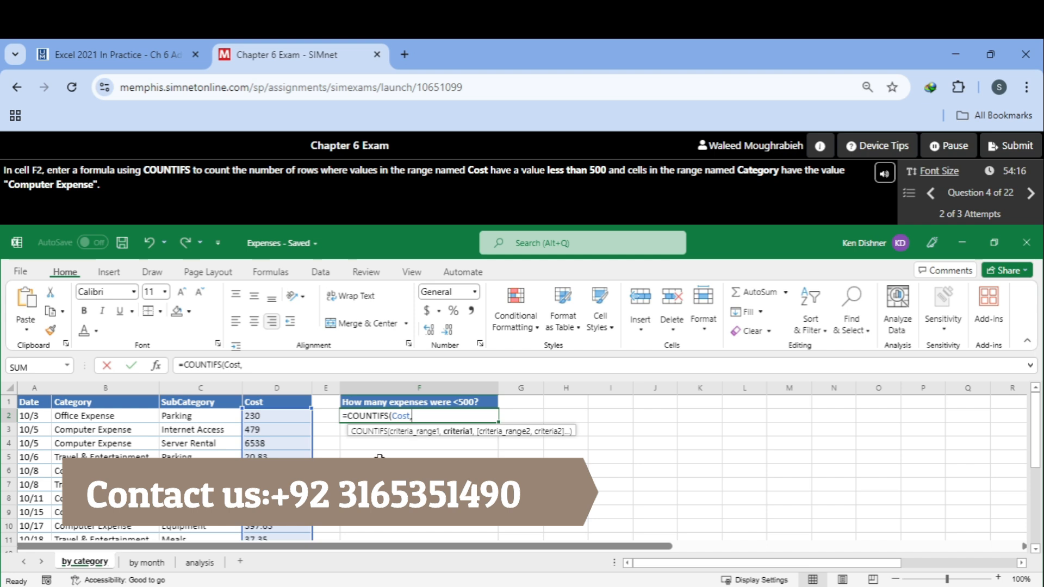
type("<500")
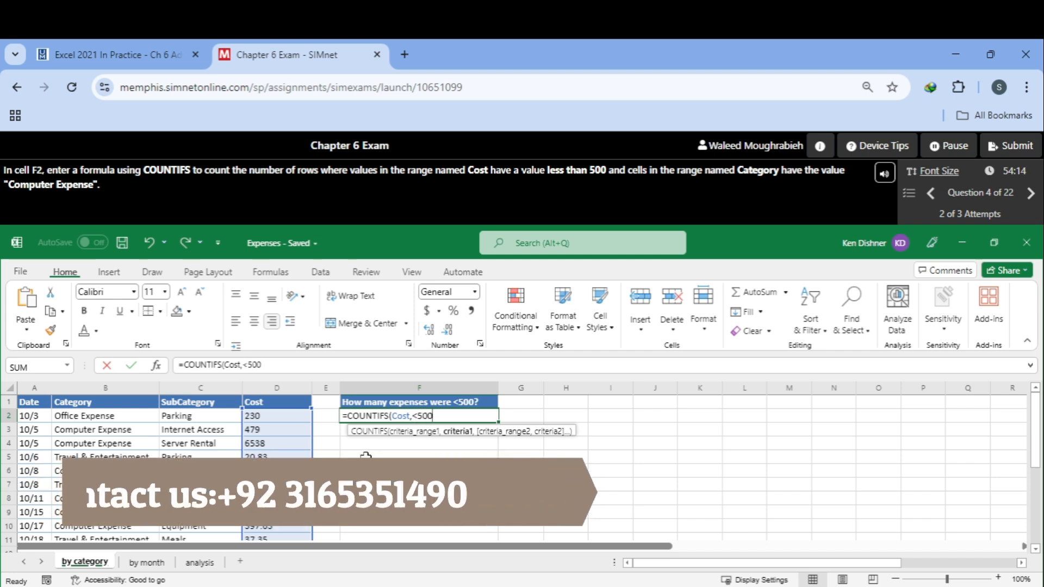
type(",")
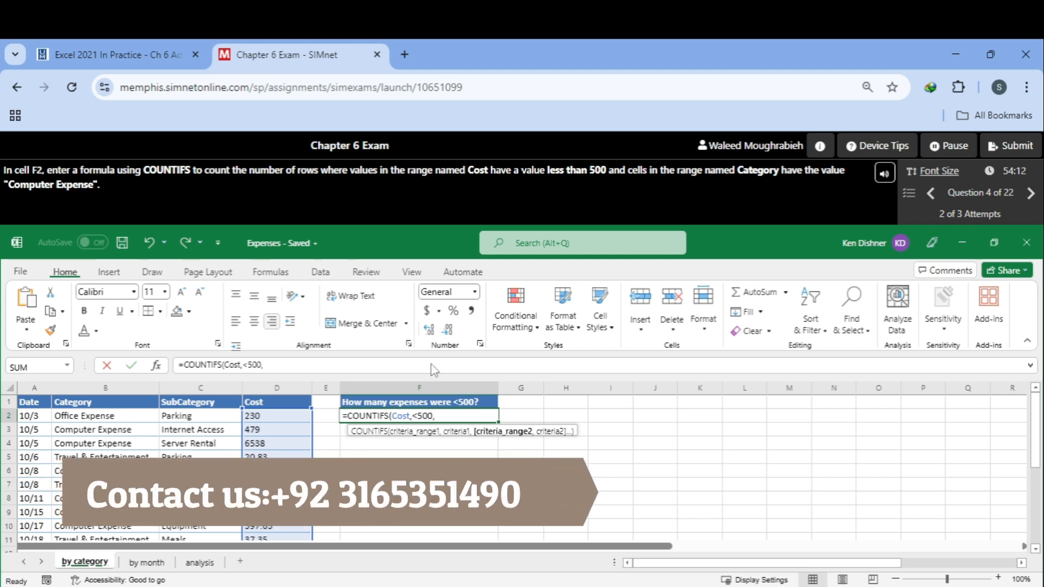
type("Ca")
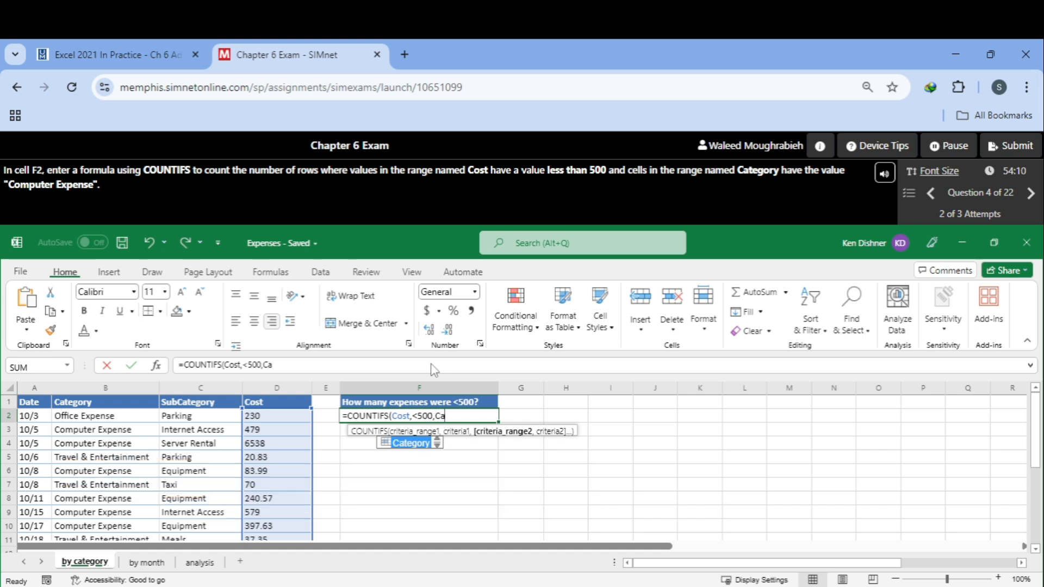
Step: Complete it as =COUNTIFS(Cost,<500,Category,"Computer Expense"), enter it and dismiss the result notice
double_click(422, 444)
type(",")
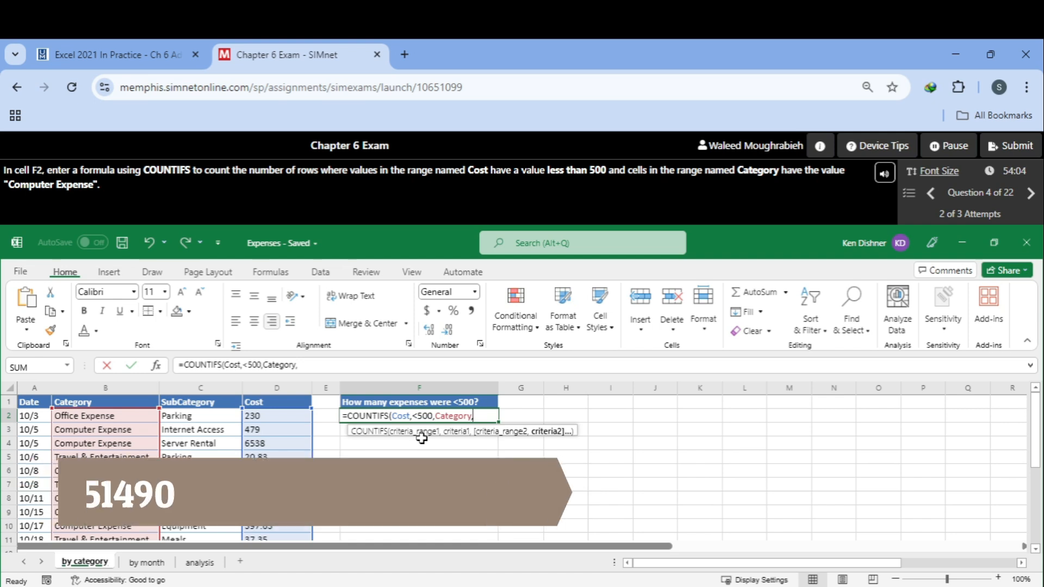
type("C")
type("\"C")
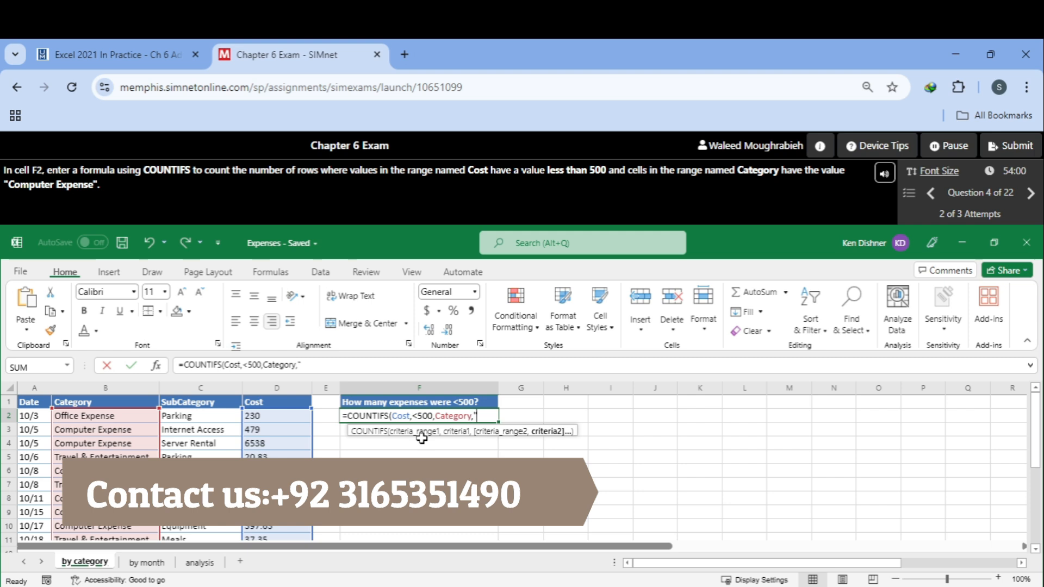
key("BackSpace")
type("C")
type("om")
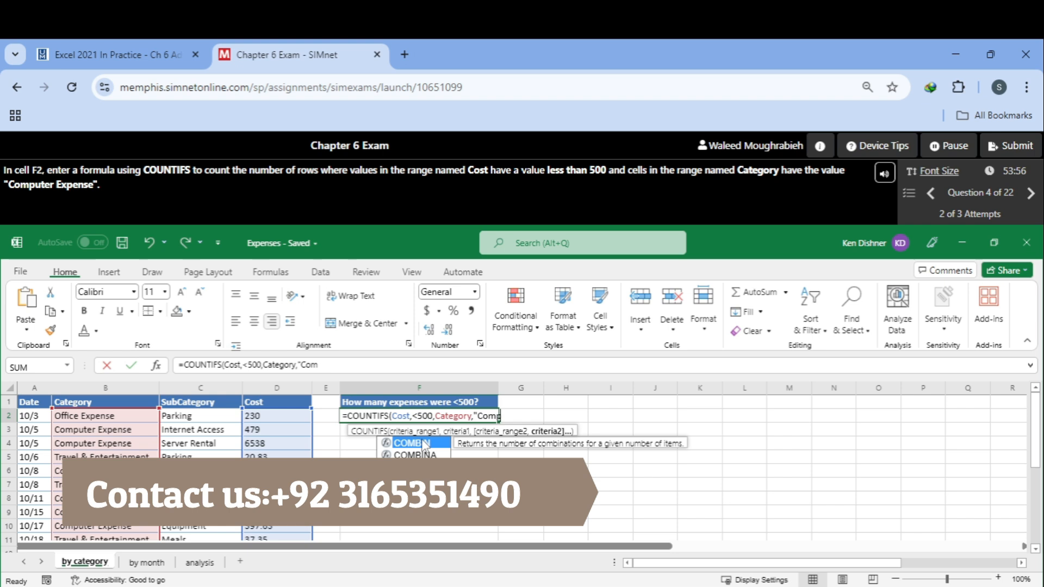
type("puter")
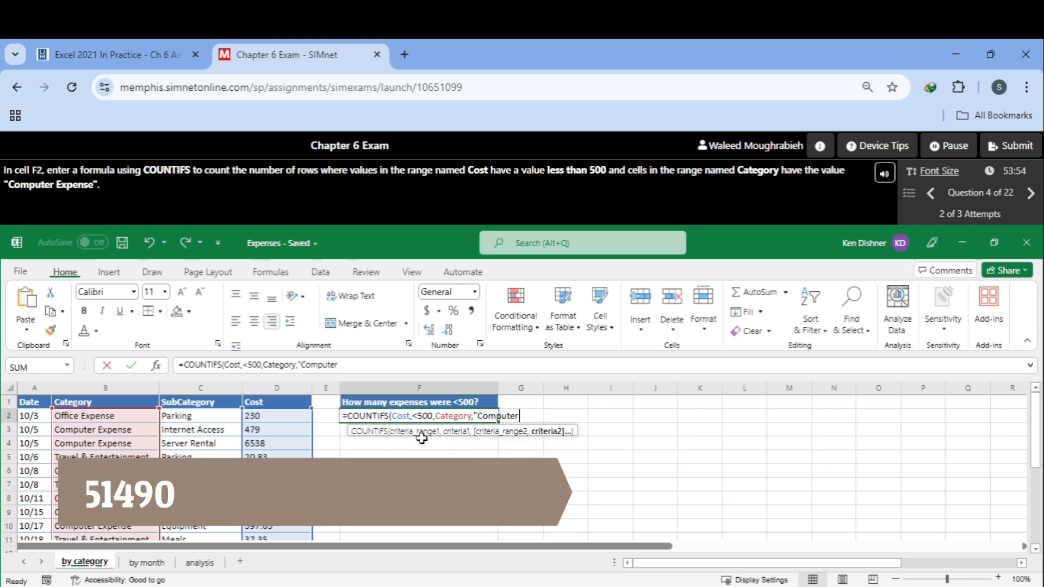
type(" Expens")
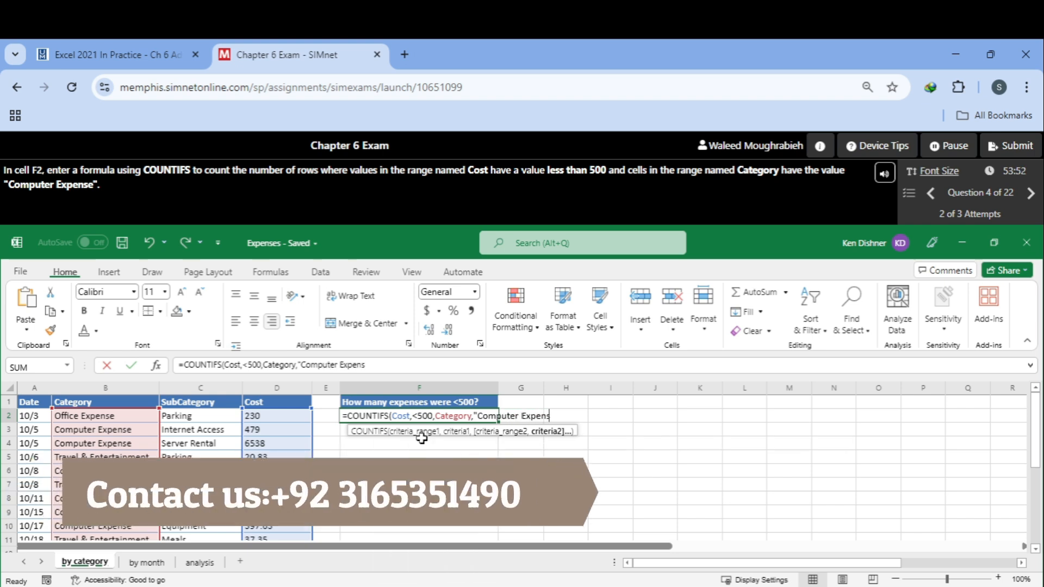
type("e\")")
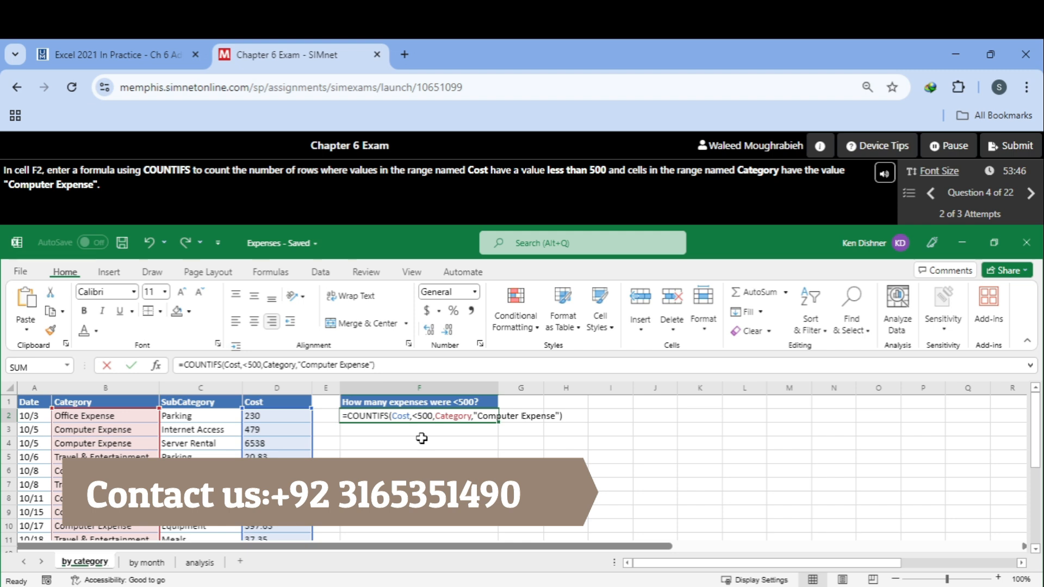
key("Return")
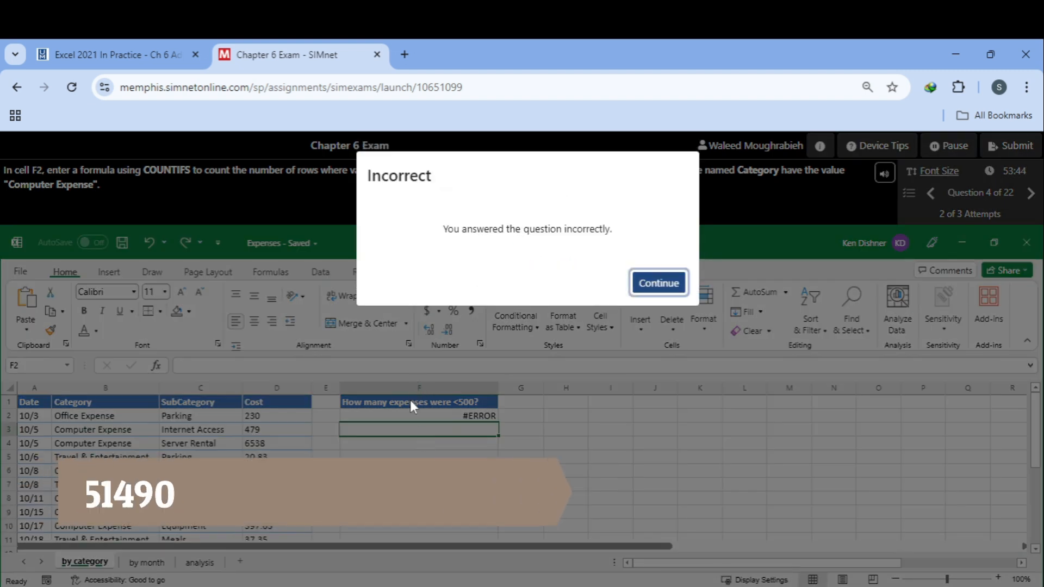
left_click(658, 283)
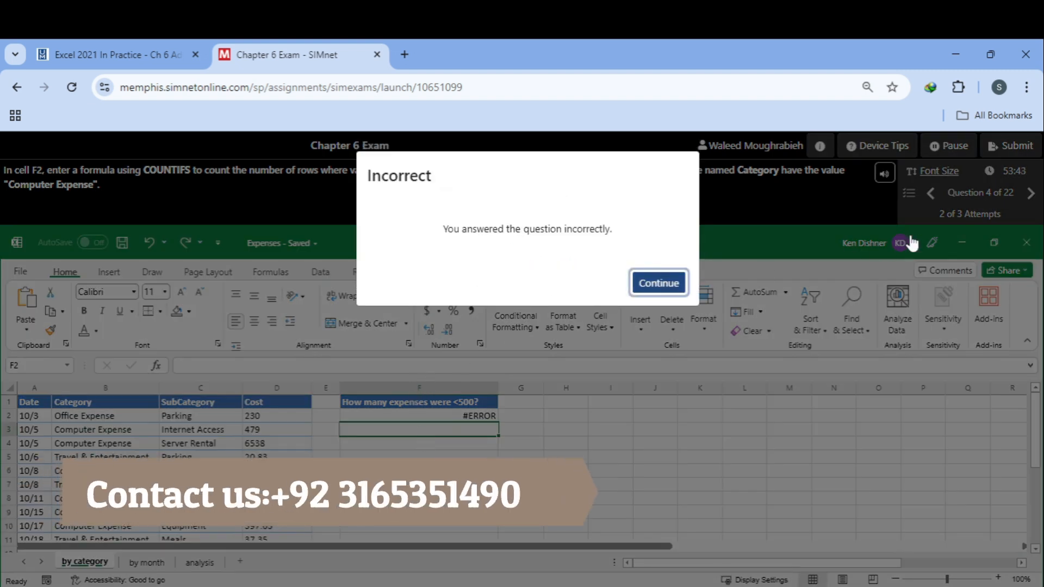
left_click(931, 193)
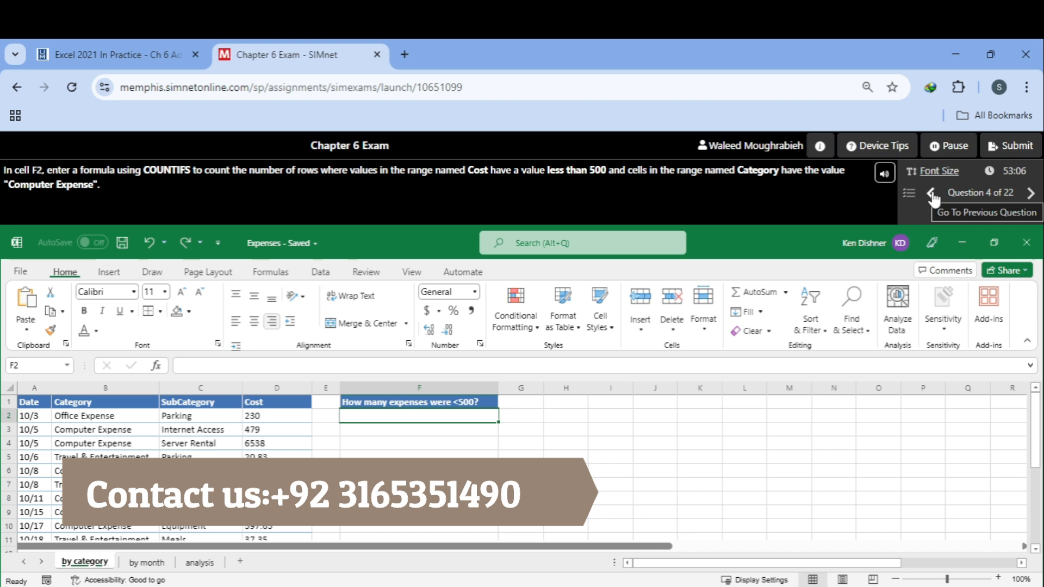
Step: Start a new attempt in cell F2 with =COUNTIFS(Cost,"<500", using the named range Cost
type("=C")
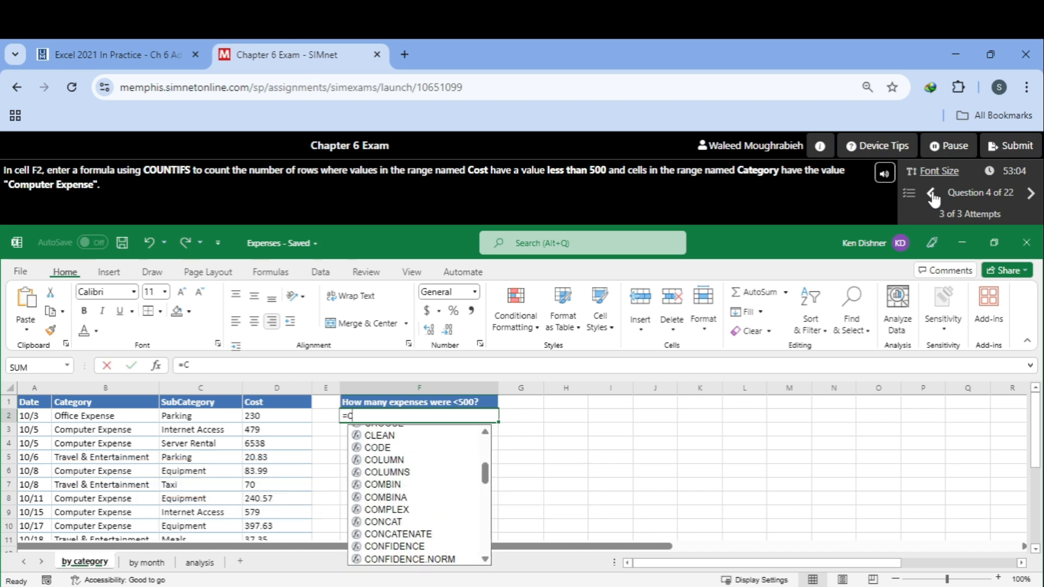
type("ounts")
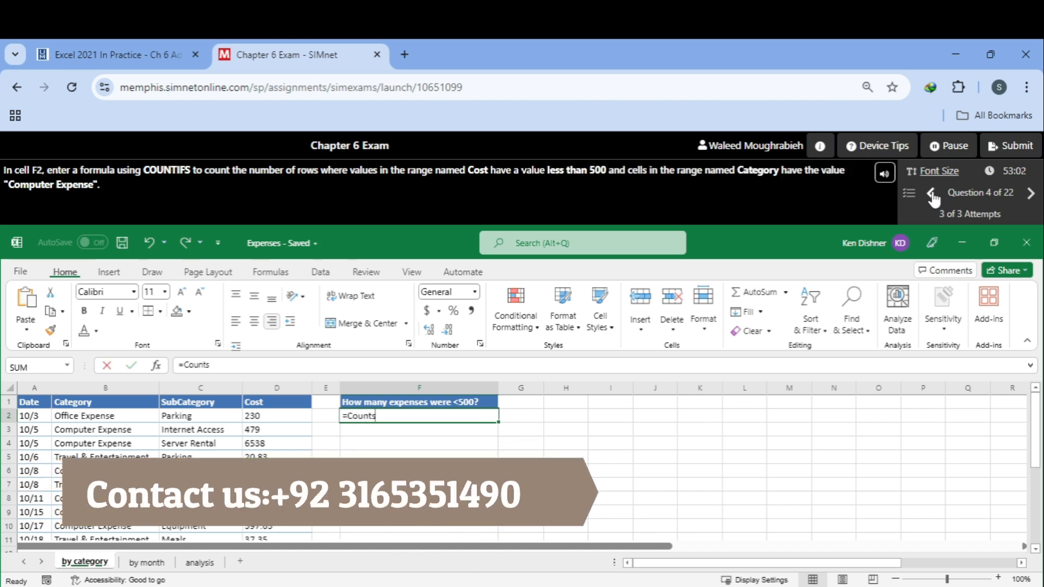
key("BackSpace")
type("ifs")
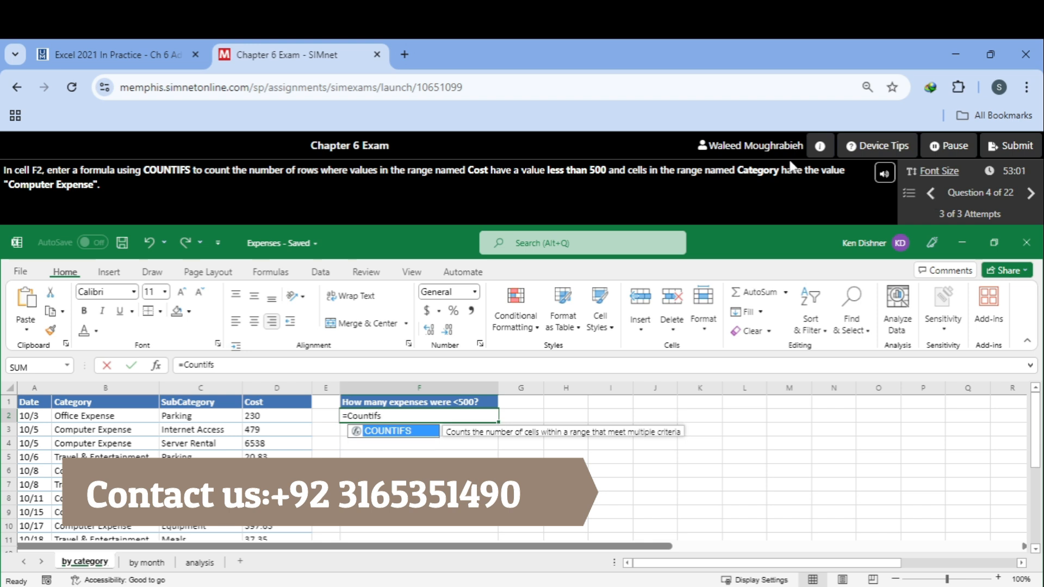
type("(")
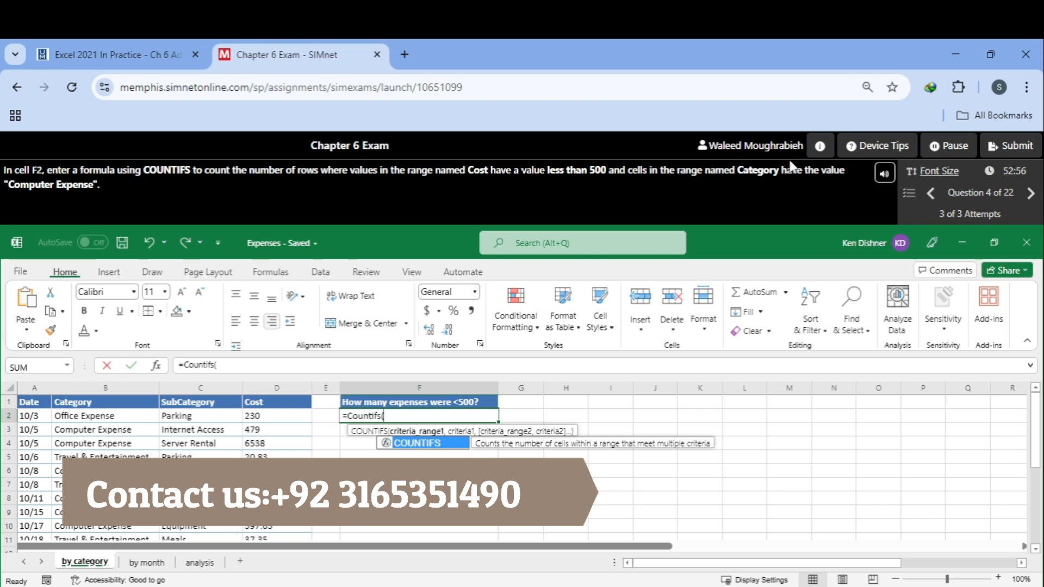
type("Cos")
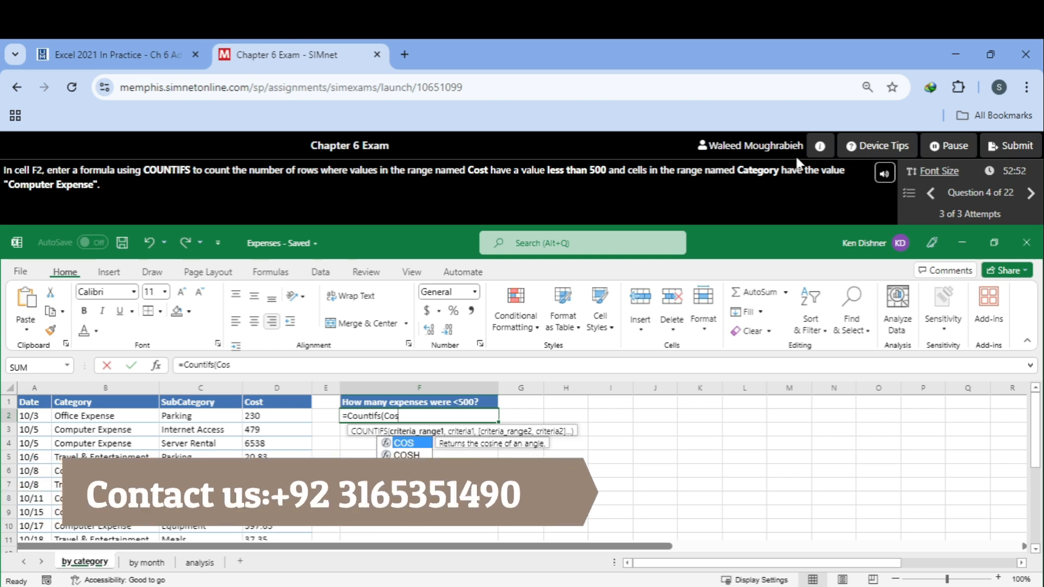
type("t")
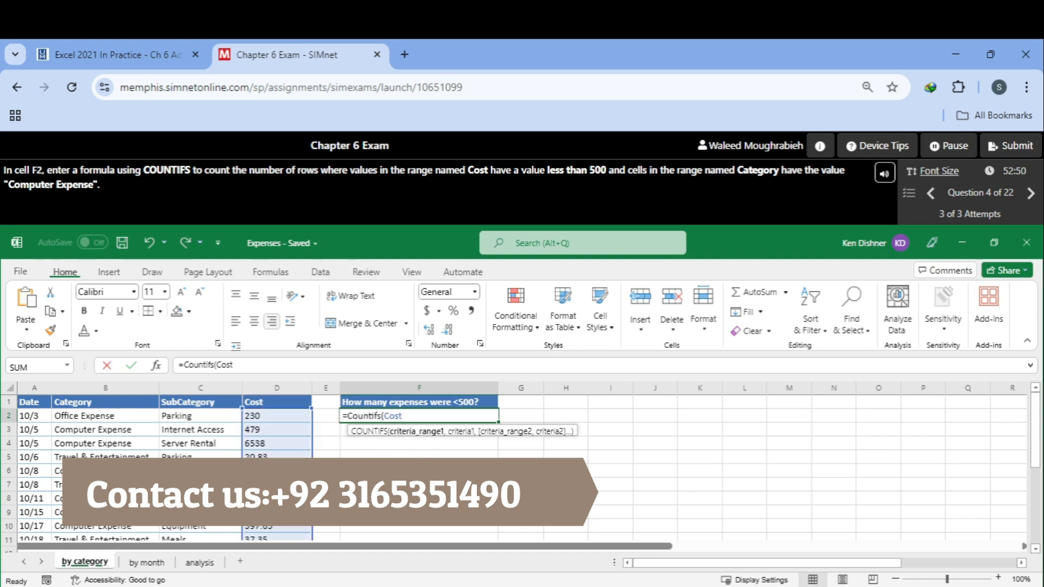
type(",\"<")
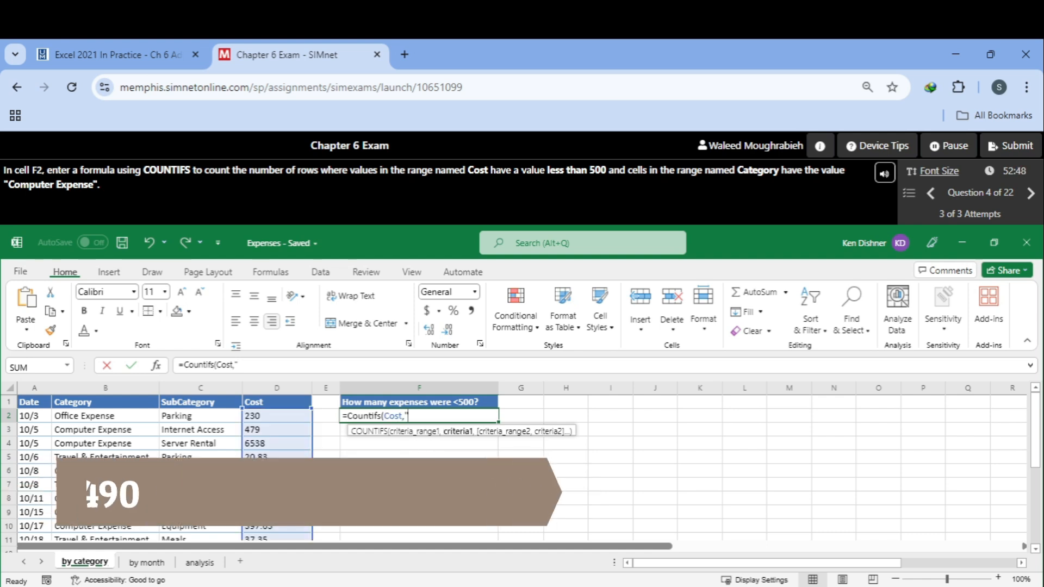
type("50")
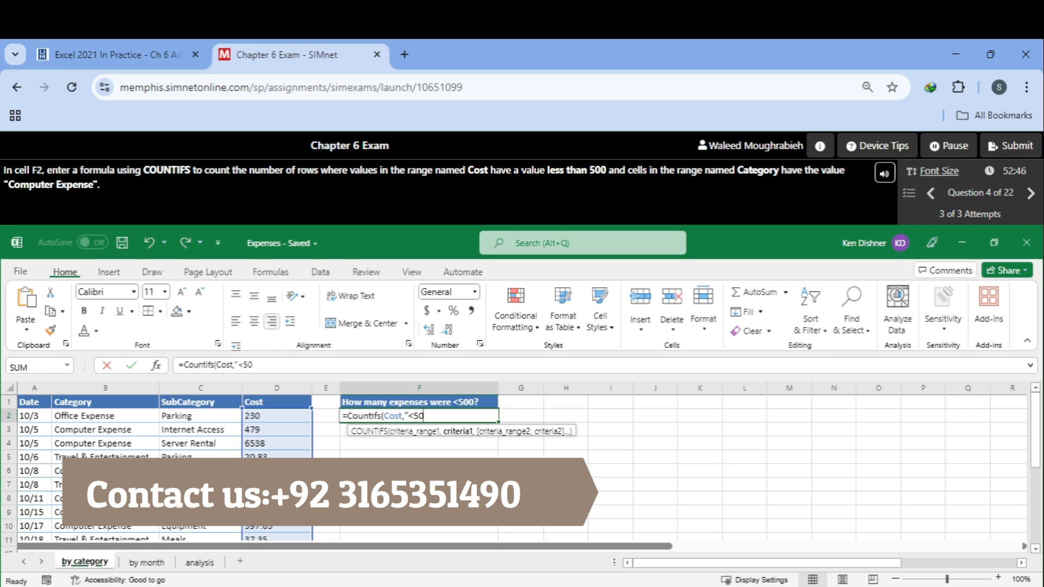
type("0\",")
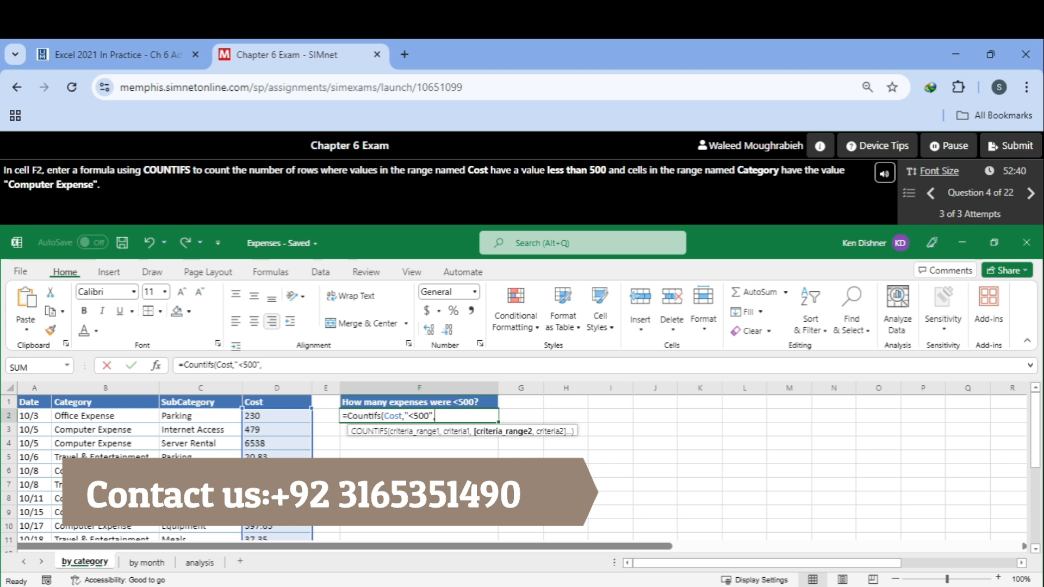
Step: Add the named range Category as the second criteria range with the criterion "Computer Expense"
type("CA")
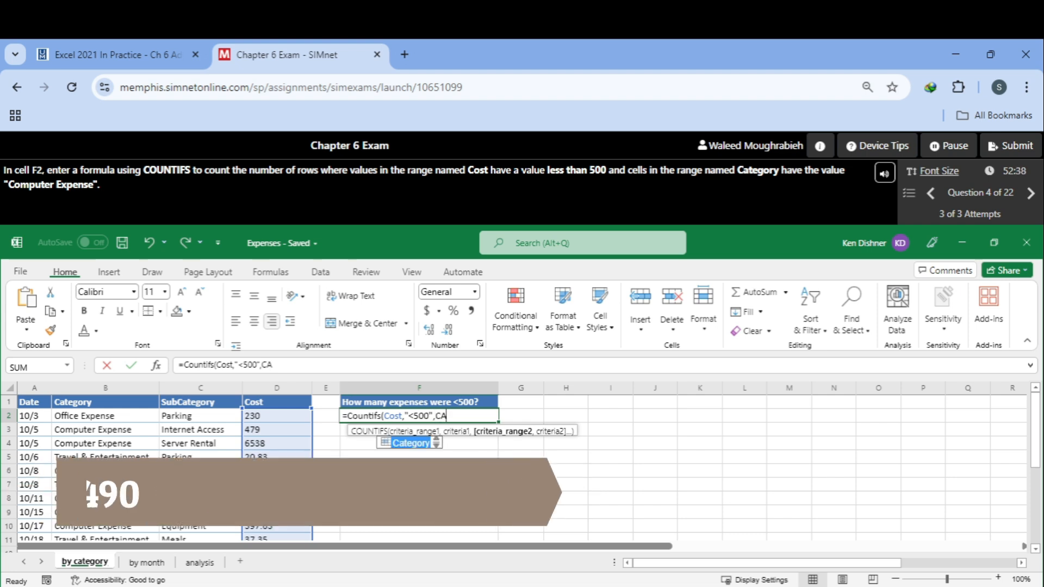
double_click(411, 445)
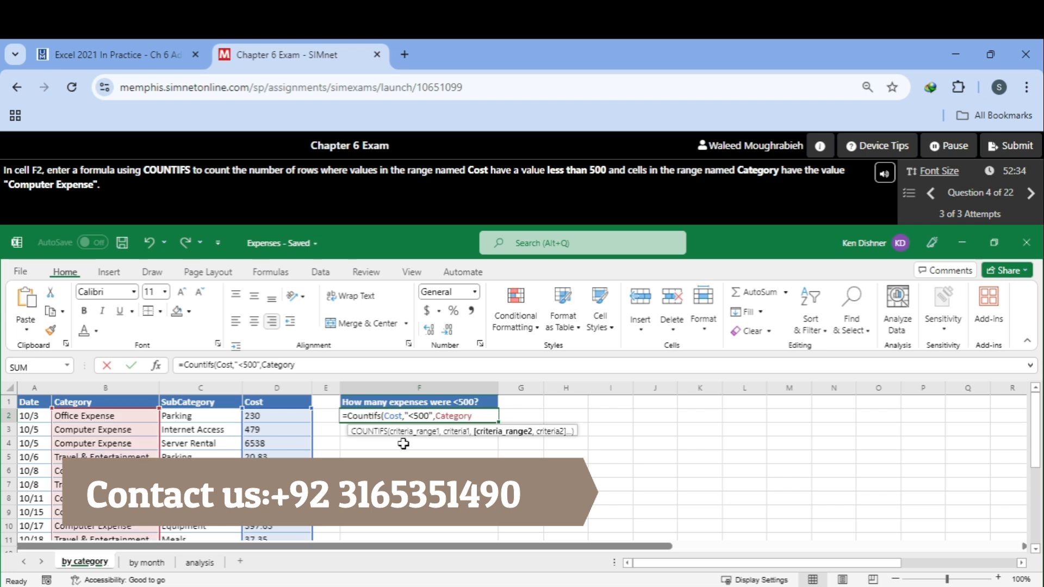
type(",Computer")
key("BackSpace")
key("BackSpace")
key("BackSpace")
key("BackSpace")
key("BackSpace")
key("BackSpace")
key("BackSpace")
key("BackSpace")
type("Comput")
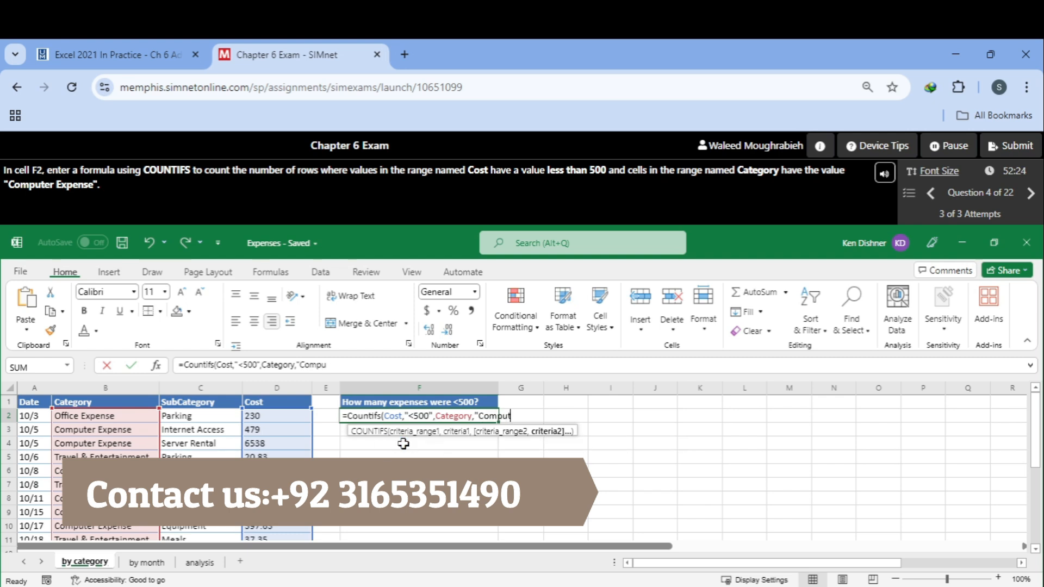
type("er Cate")
key("BackSpace")
key("BackSpace")
key("BackSpace")
key("BackSpace")
type("Expen")
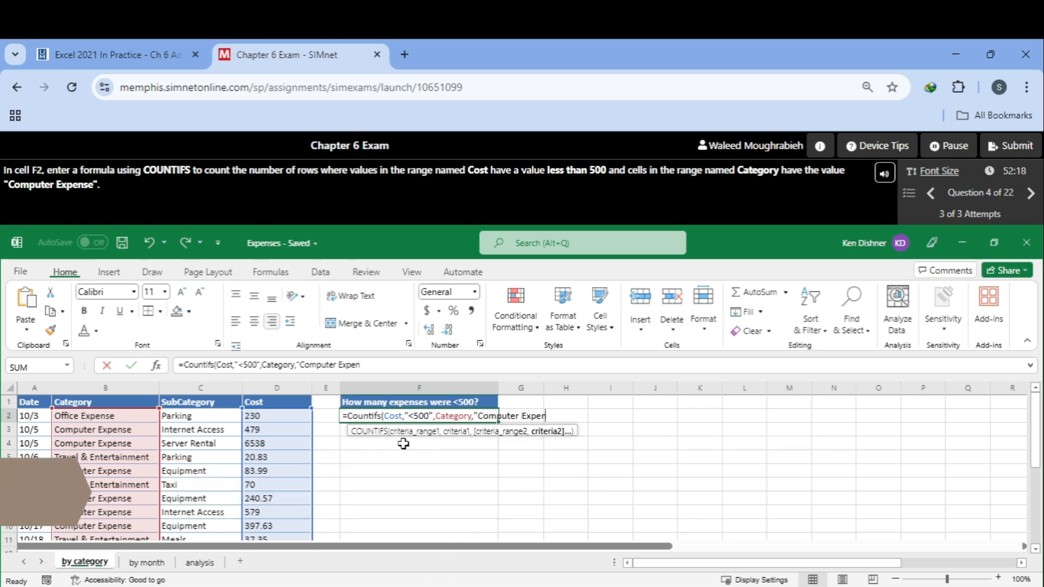
type("se\")")
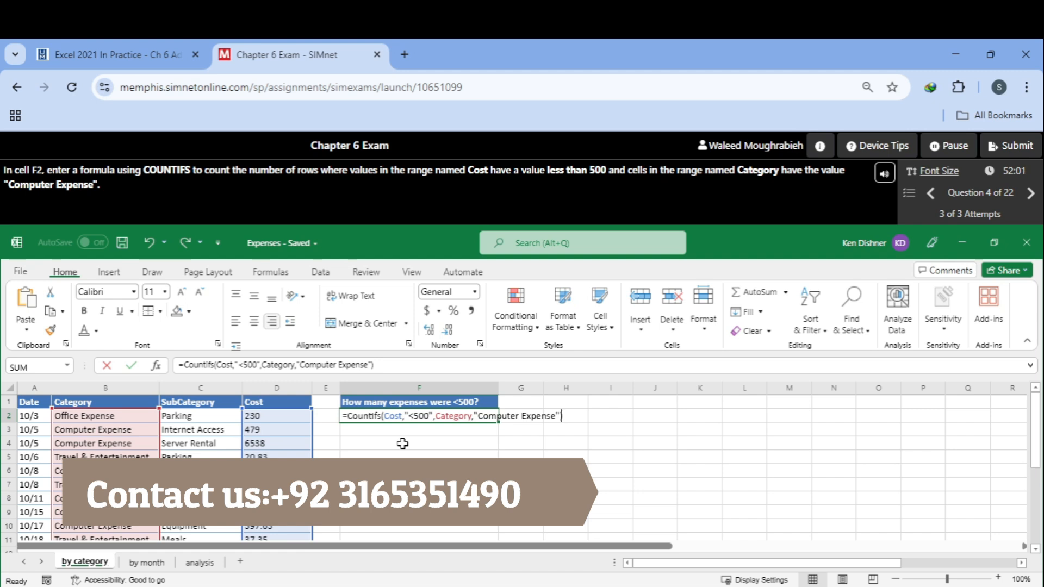
Step: Close the COUNTIFS formula, enter it, and continue past the result notice
key("Return")
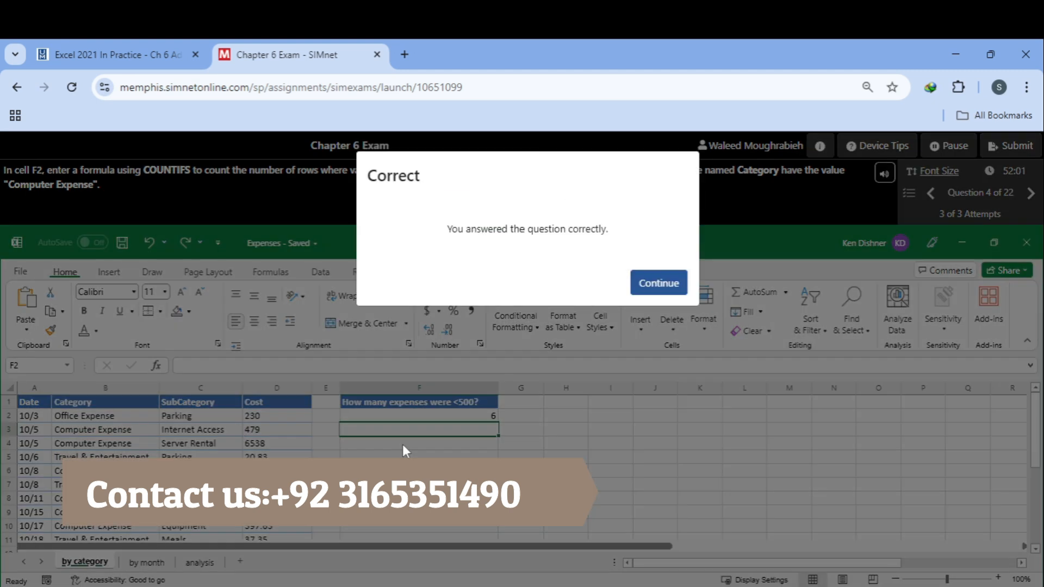
left_click(659, 283)
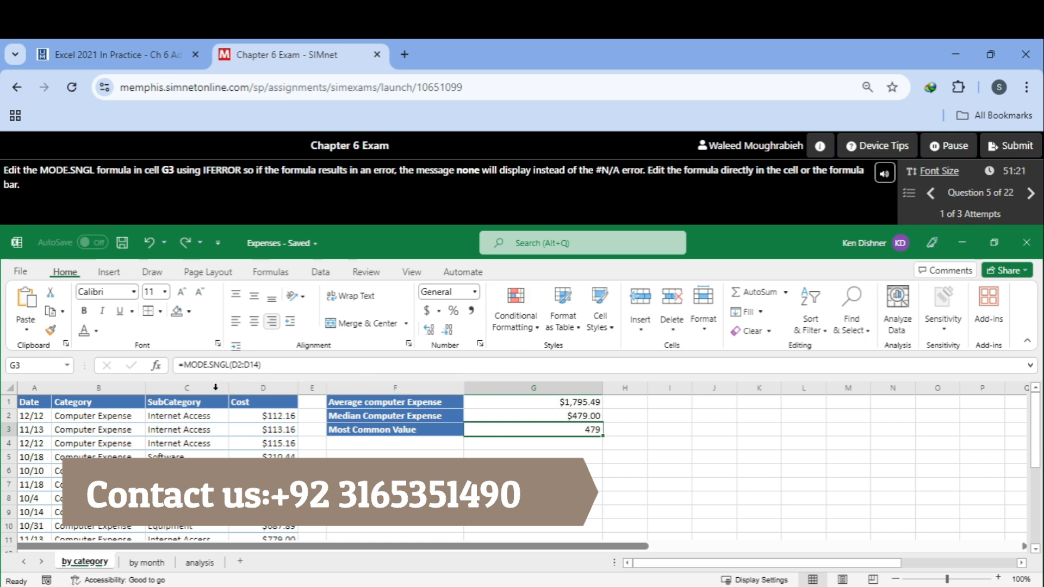
Step: Edit the MODE.SNGL formula in cell G3 in the formula bar, wrapping it in IFERROR(
left_click(188, 365)
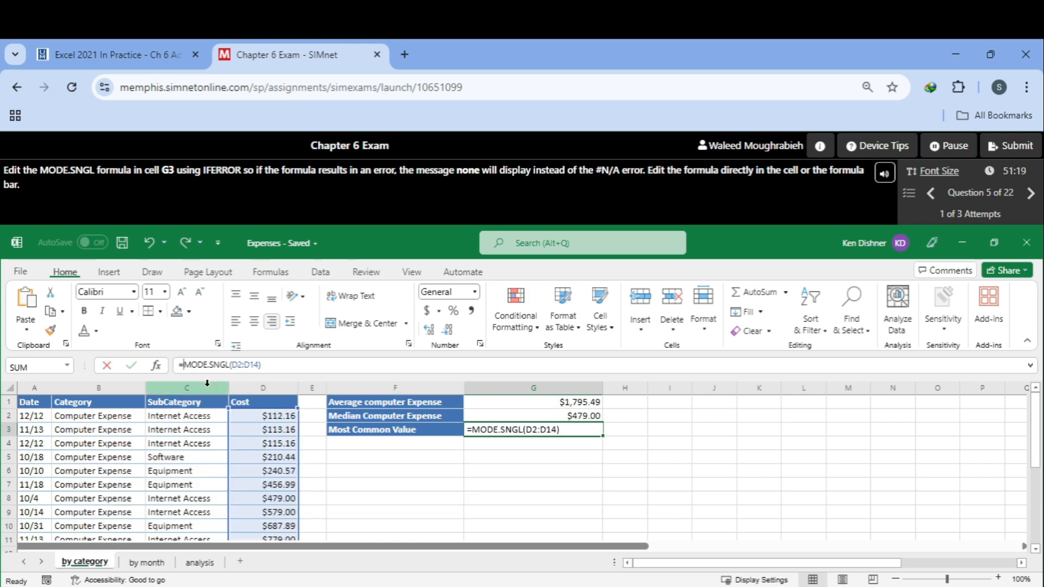
type("if")
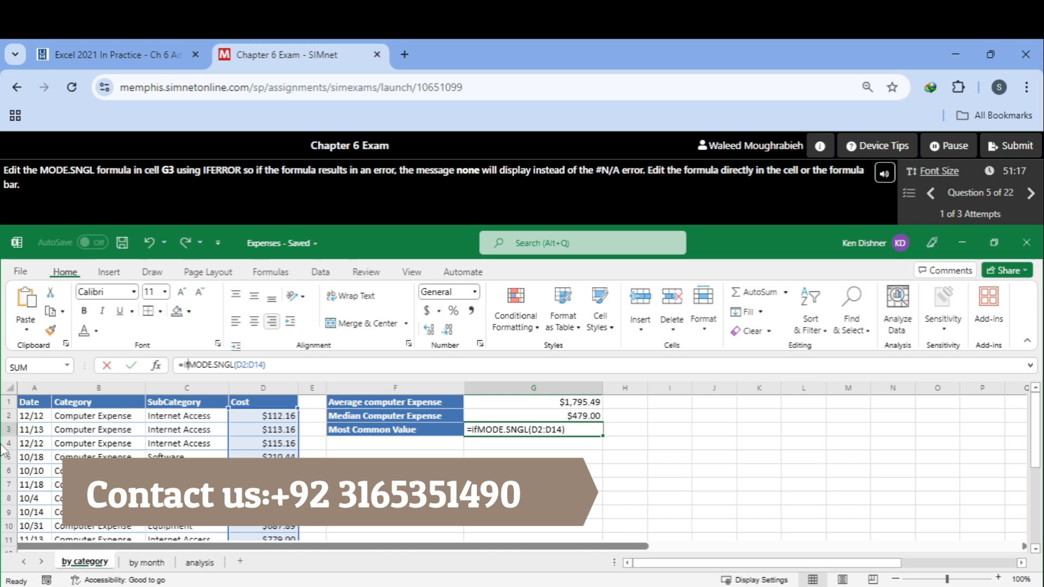
type("err")
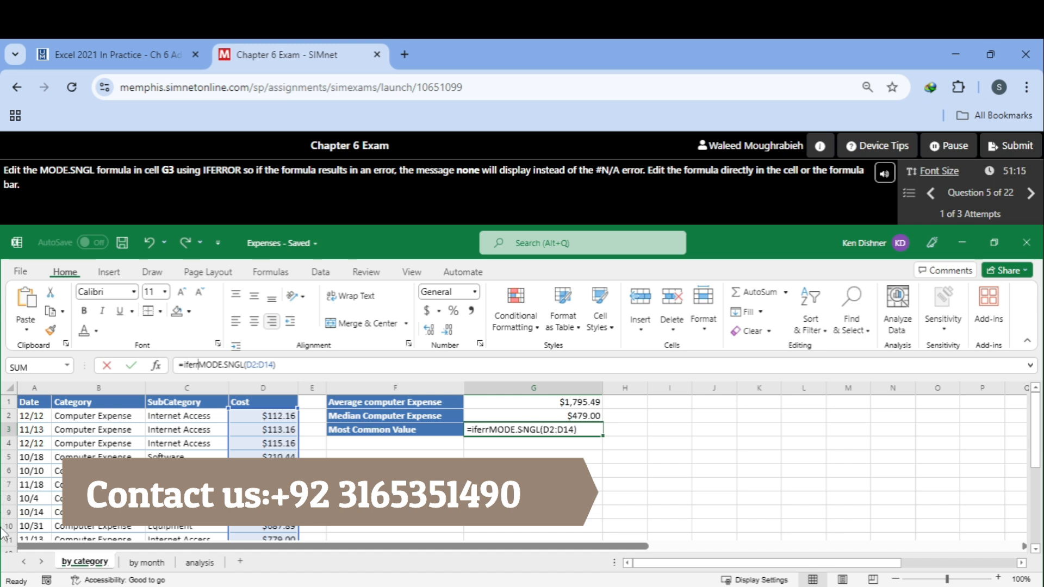
key("BackSpace")
key("BackSpace")
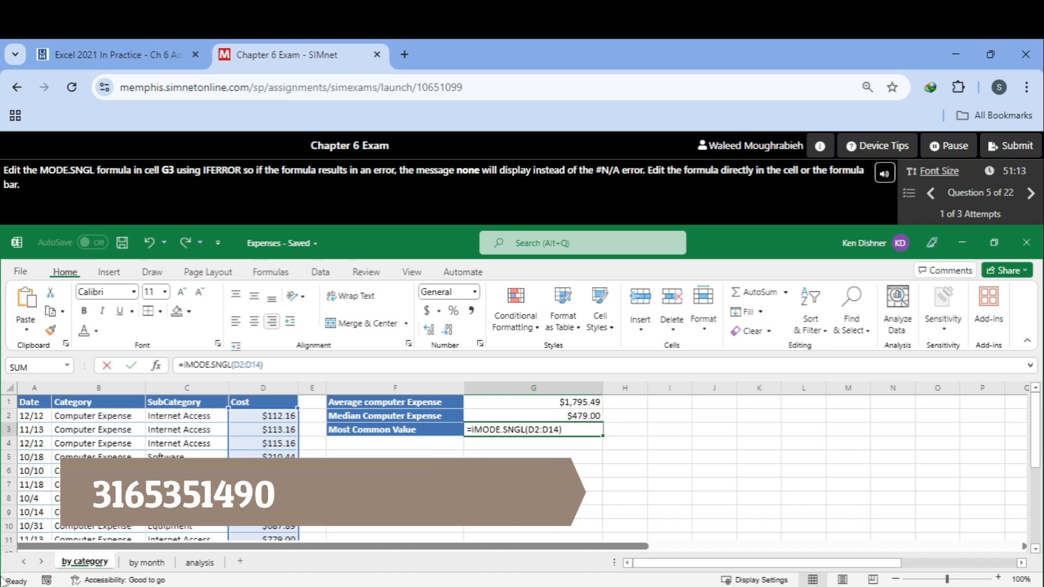
key("BackSpace")
type("IF")
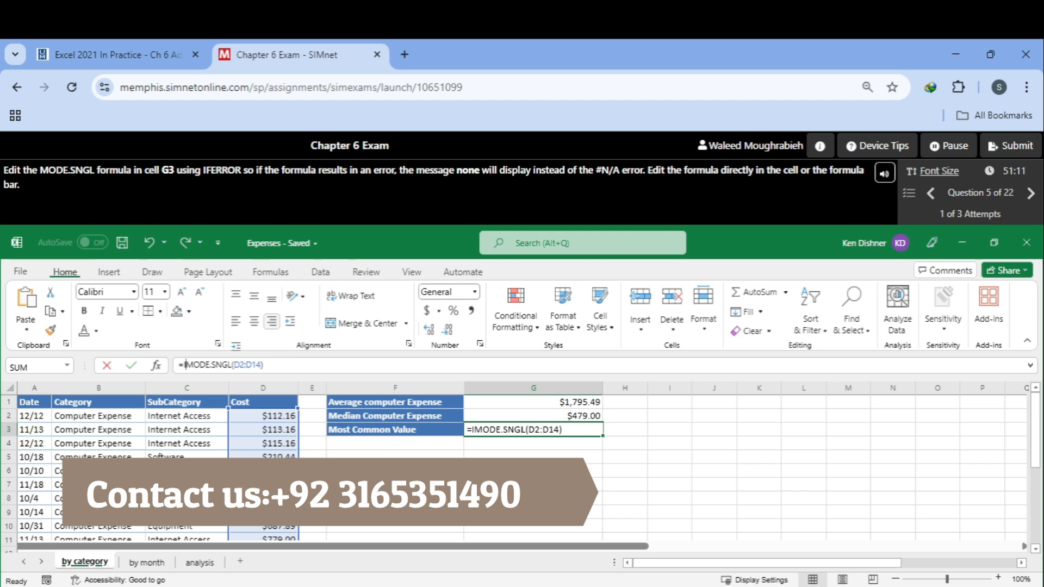
type("e")
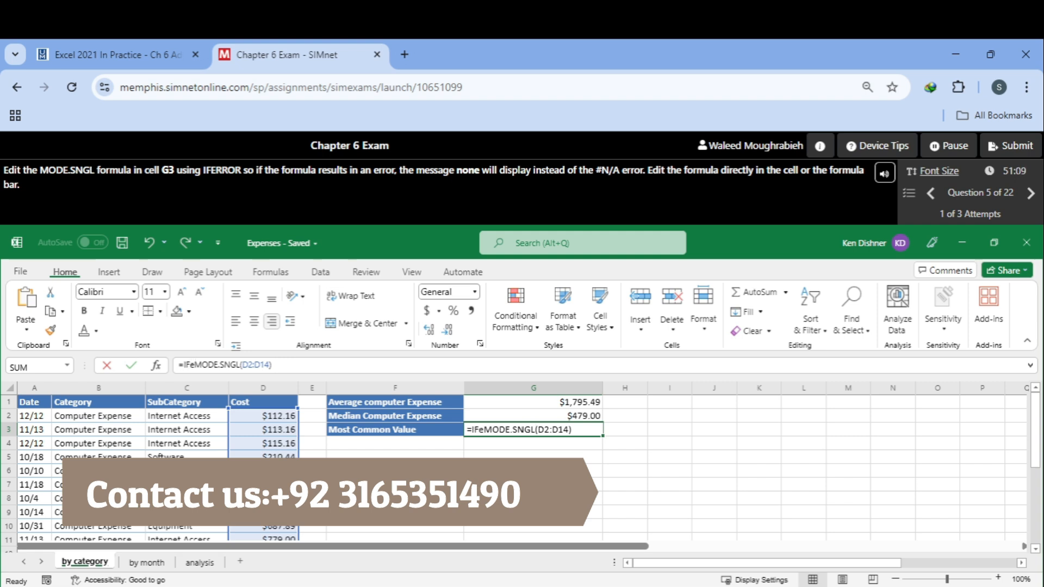
key("BackSpace")
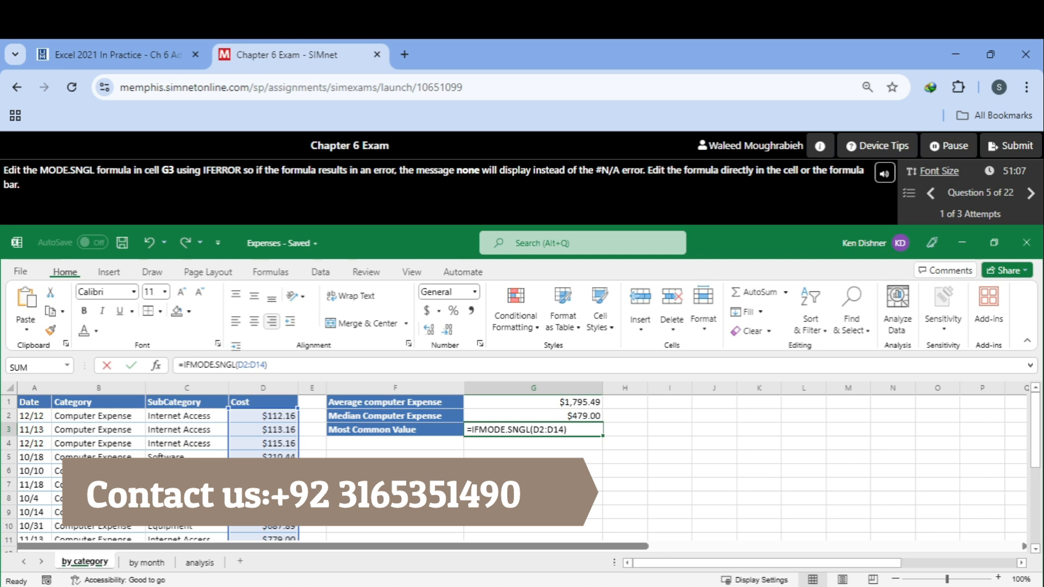
type("ERR")
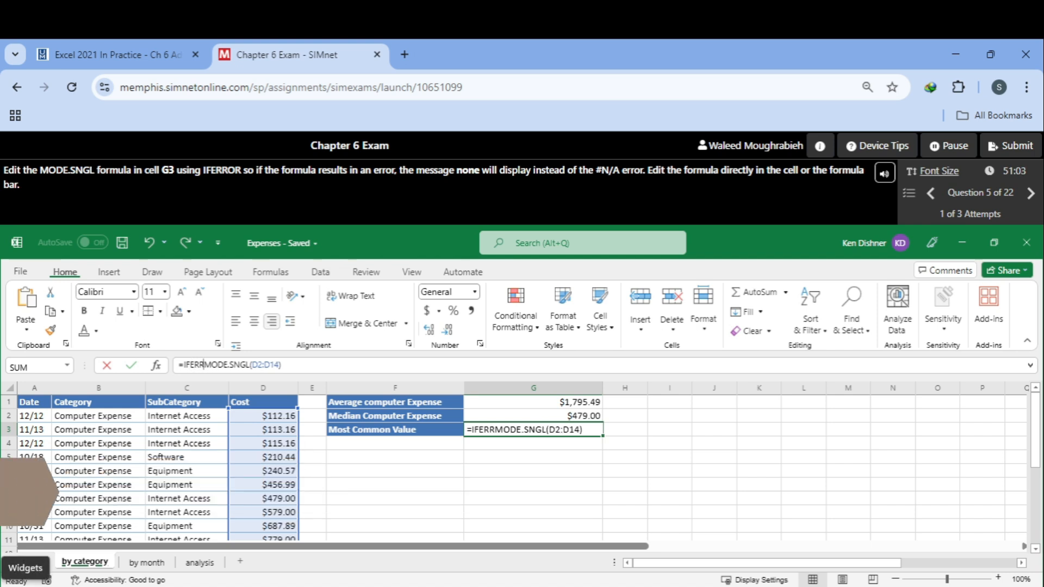
type("or(")
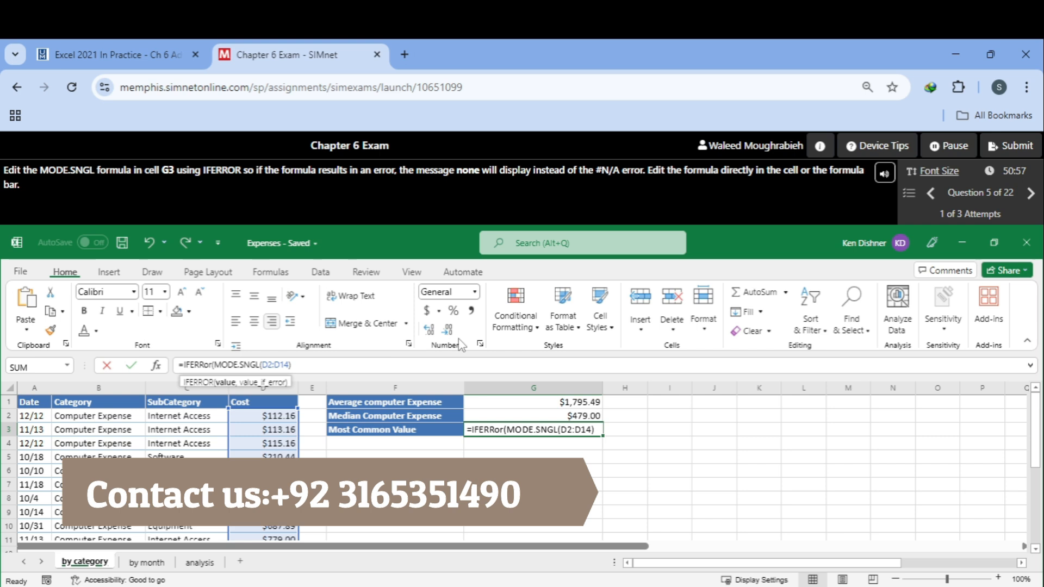
Step: Add "none" as the IFERROR fallback value, enter the formula and continue to the next question
type(",\"")
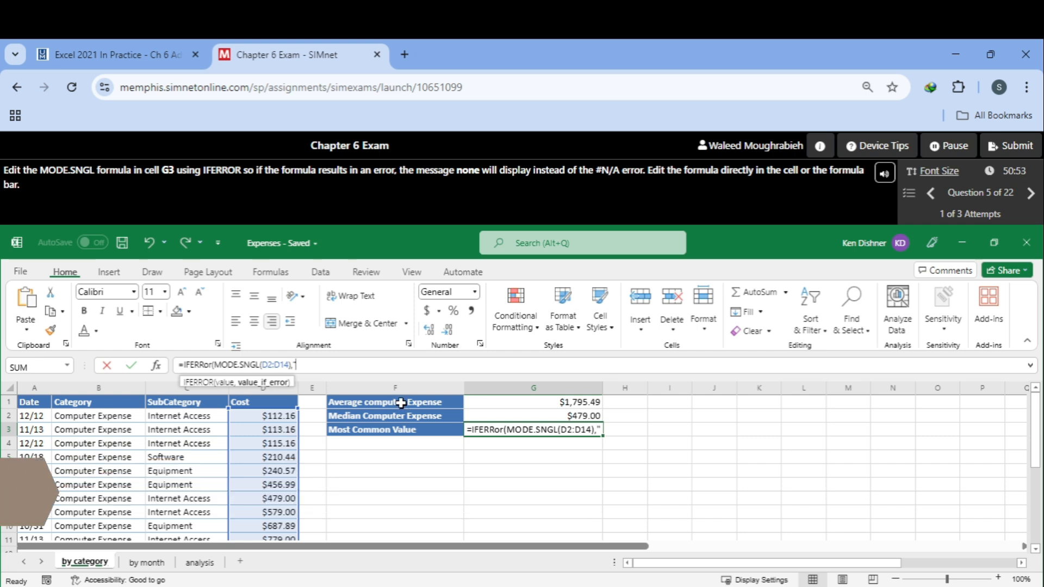
type("nor")
type("e")
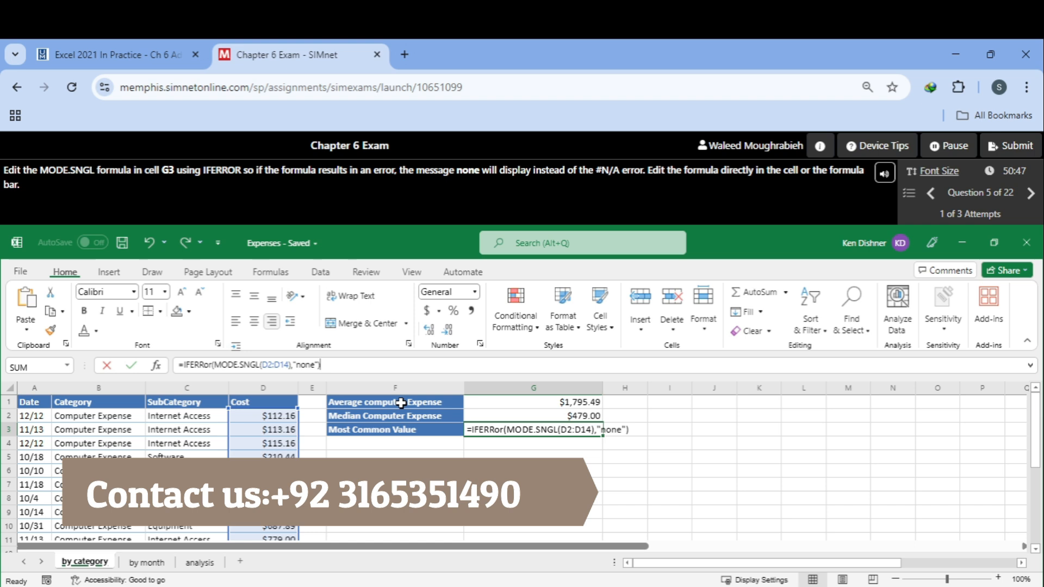
key("Return")
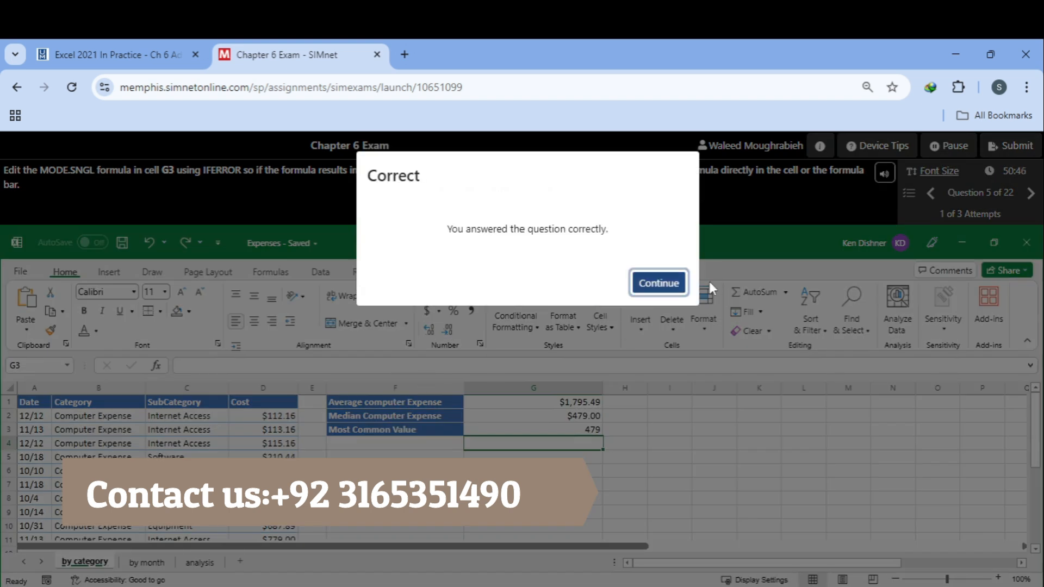
left_click(672, 289)
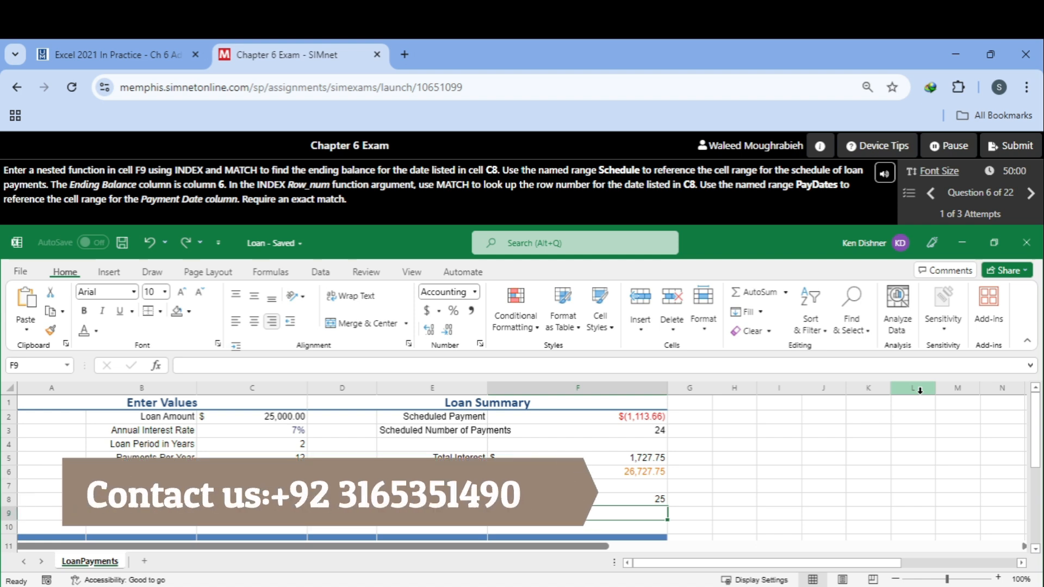
Step: In cell F9, start an INDEX formula using the named range Schedule as the array argument
type("=")
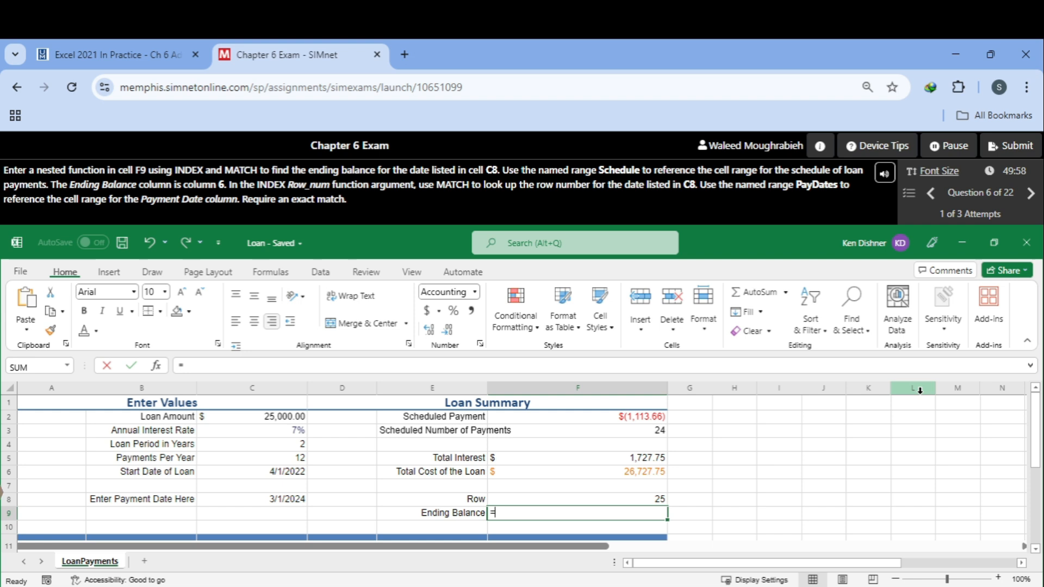
type("Inde")
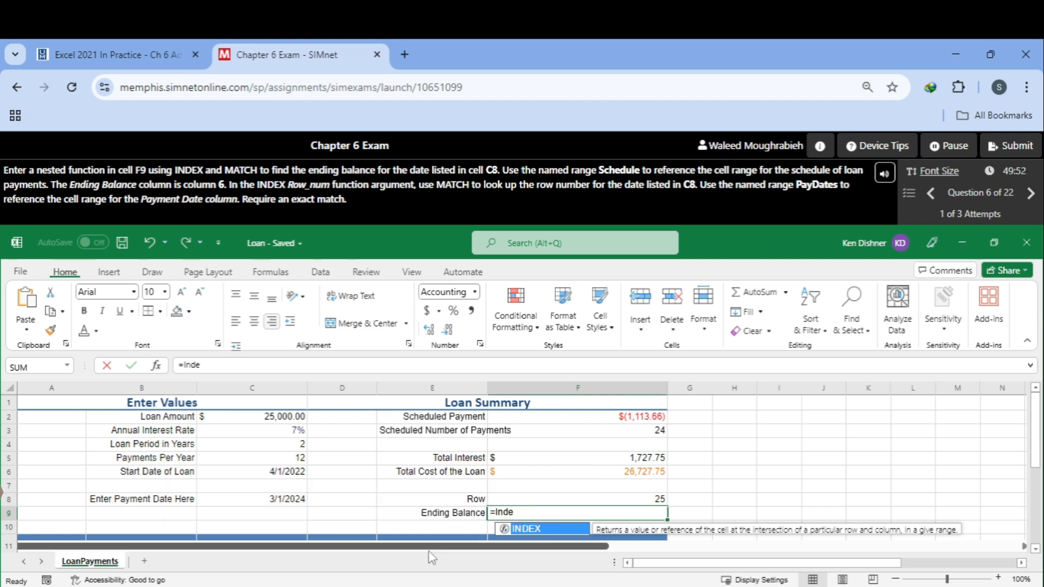
double_click(526, 529)
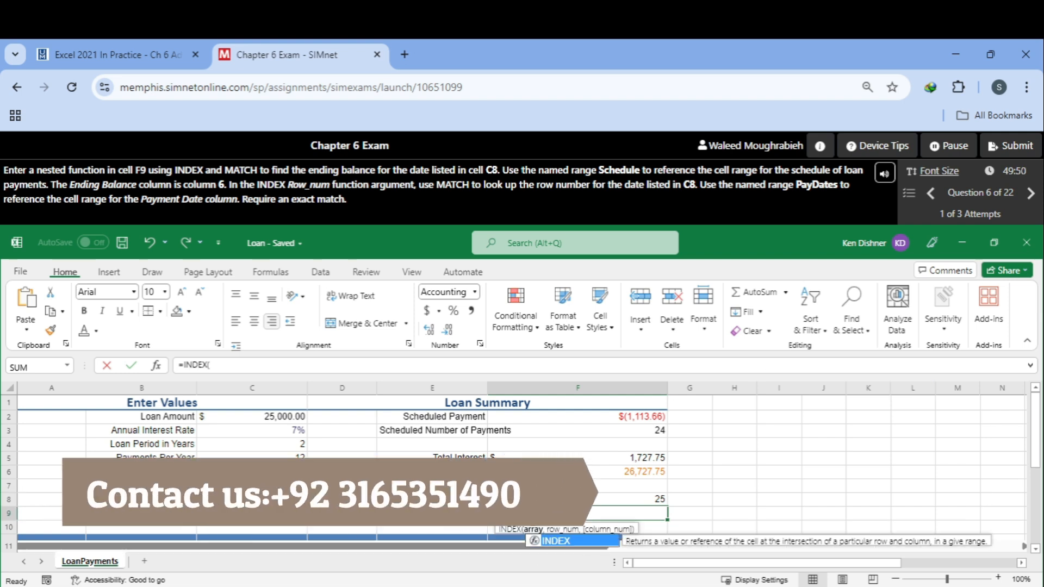
type(",")
type("Sc")
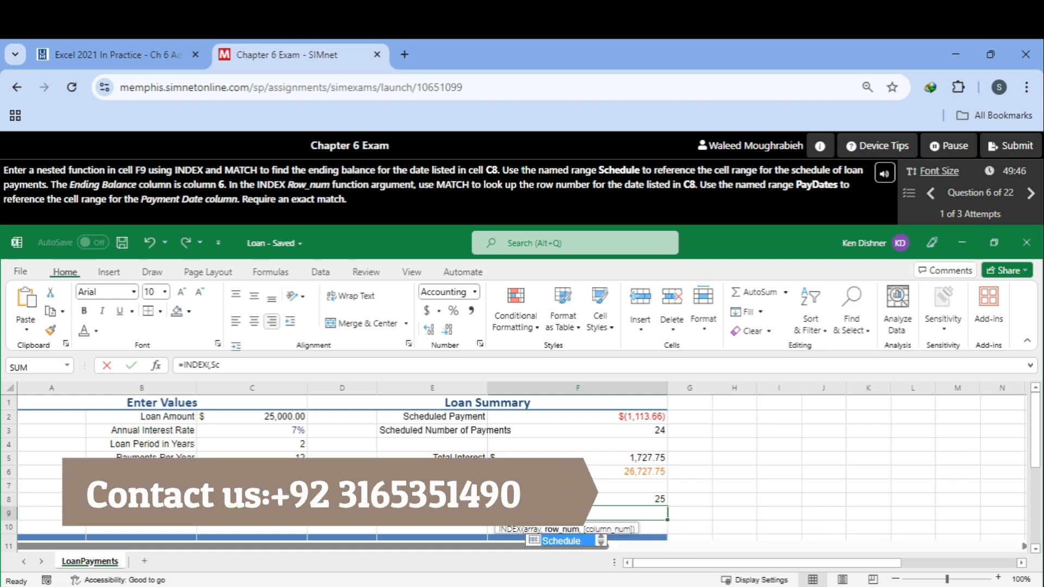
double_click(561, 540)
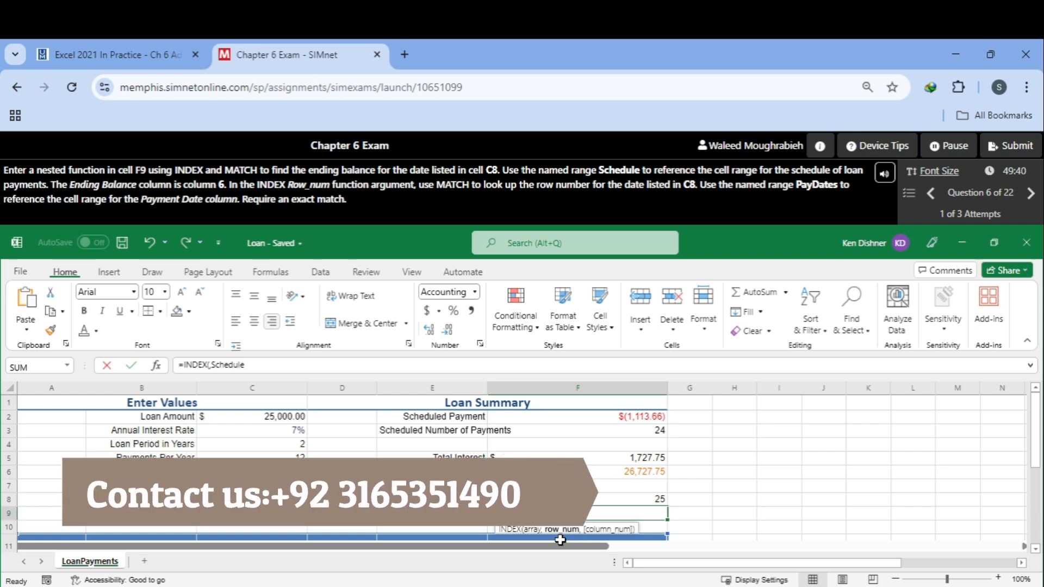
Step: Nest a MATCH function as the row number argument with C8 as the lookup value, declining the Filter Keys prompt
type(",Match")
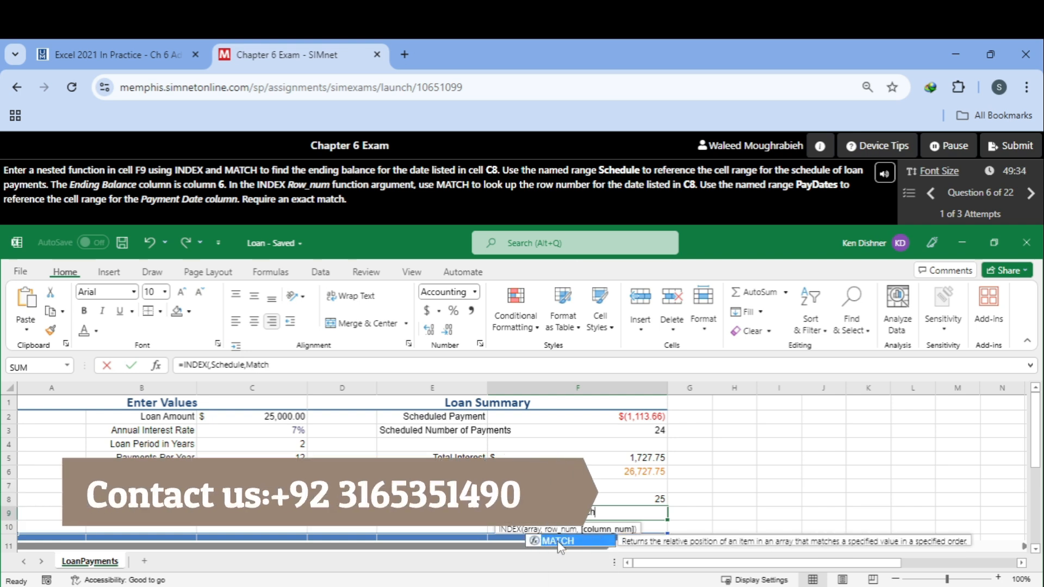
double_click(569, 542)
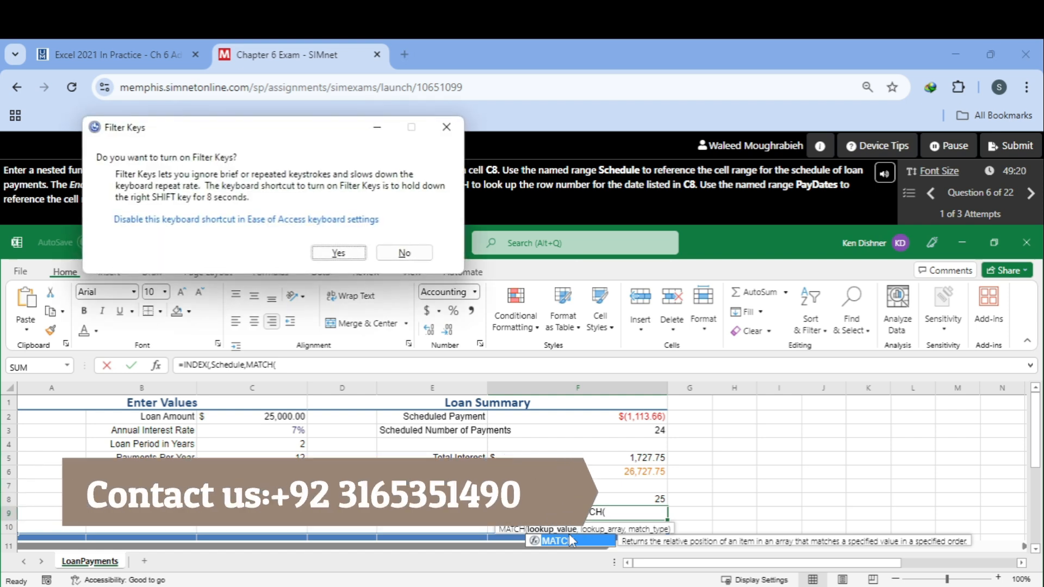
left_click(404, 253)
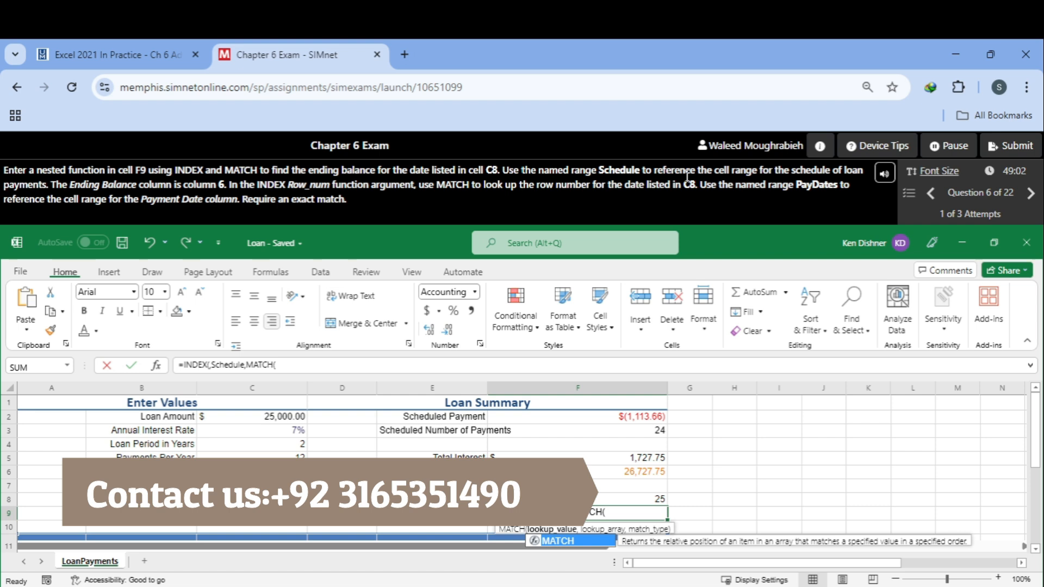
type("C8")
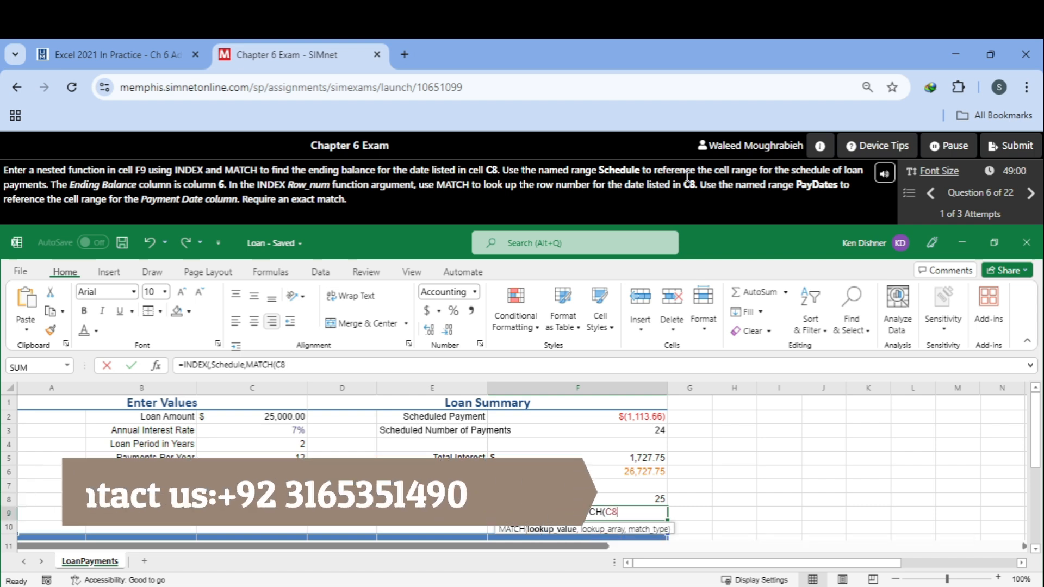
type(",")
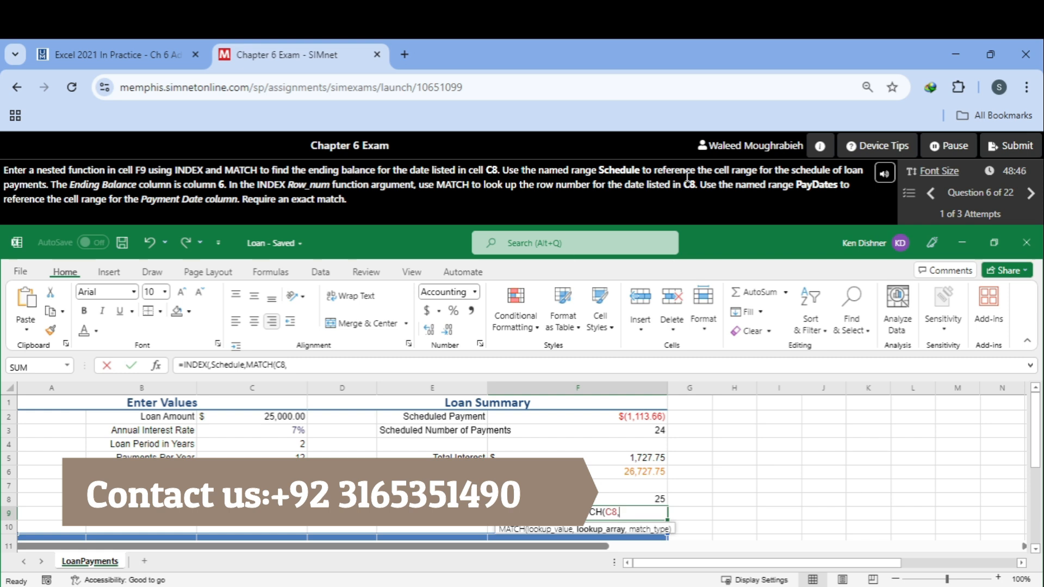
Step: Add the named range PayDates as the lookup array and 0 for an exact match, closing the MATCH function
type("Pa")
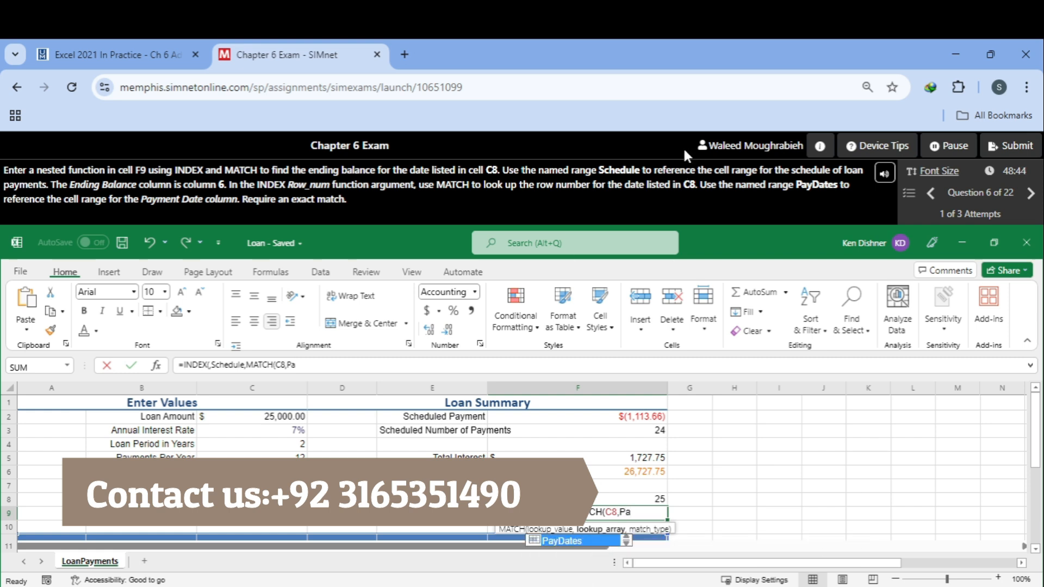
double_click(577, 542)
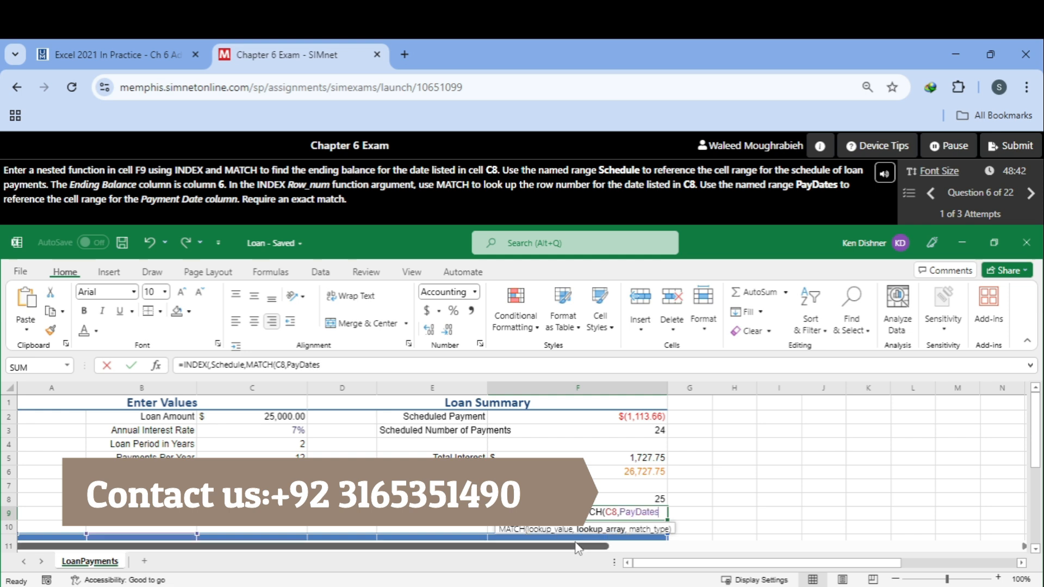
type(",")
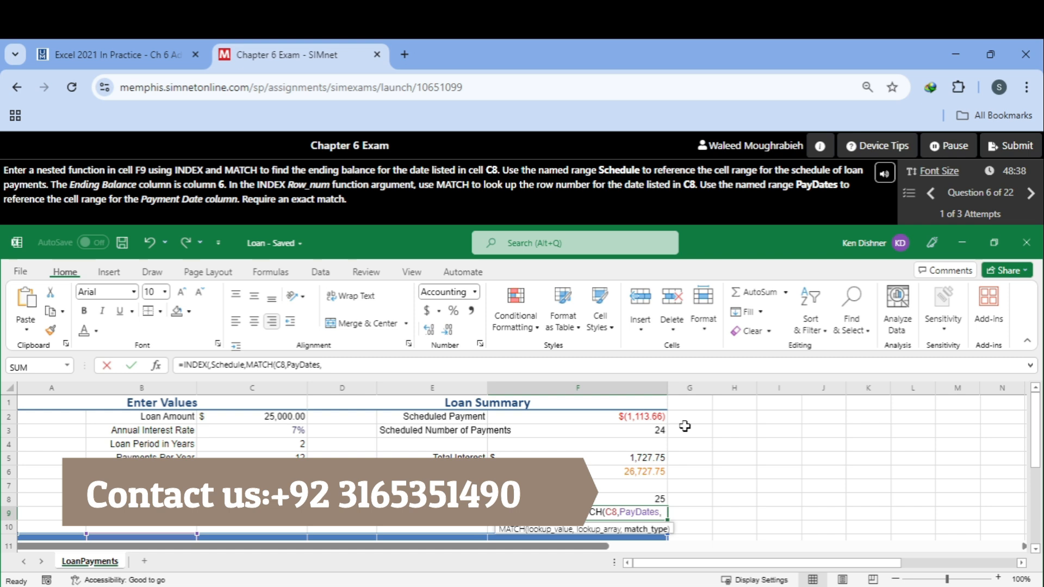
type("0")
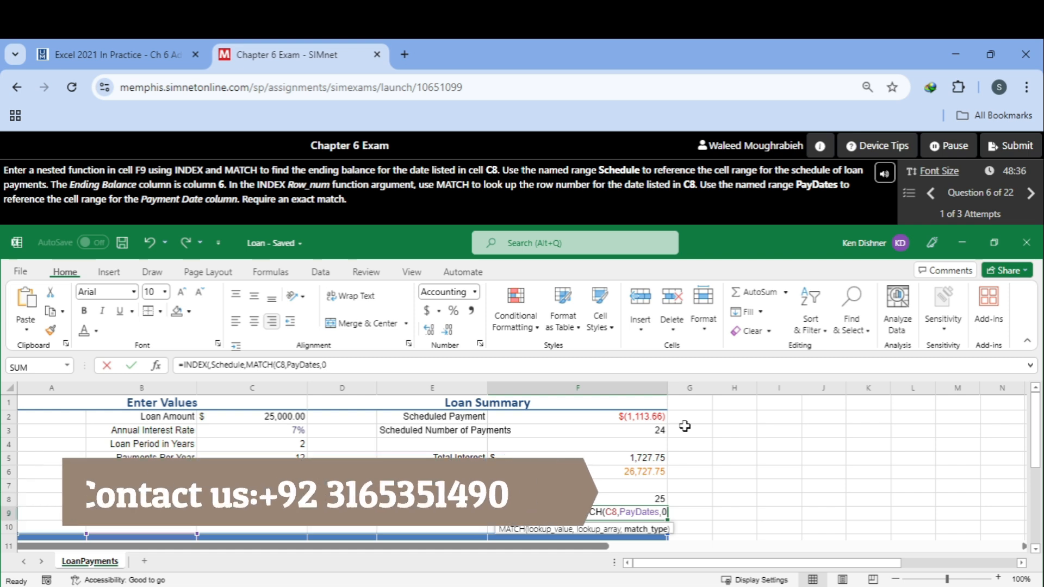
type(")")
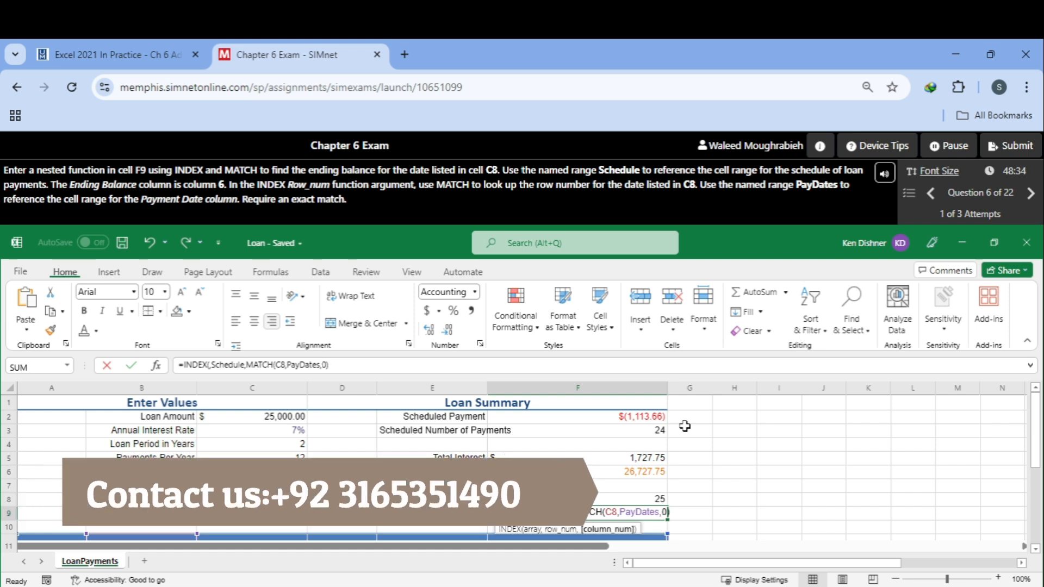
type(",6)")
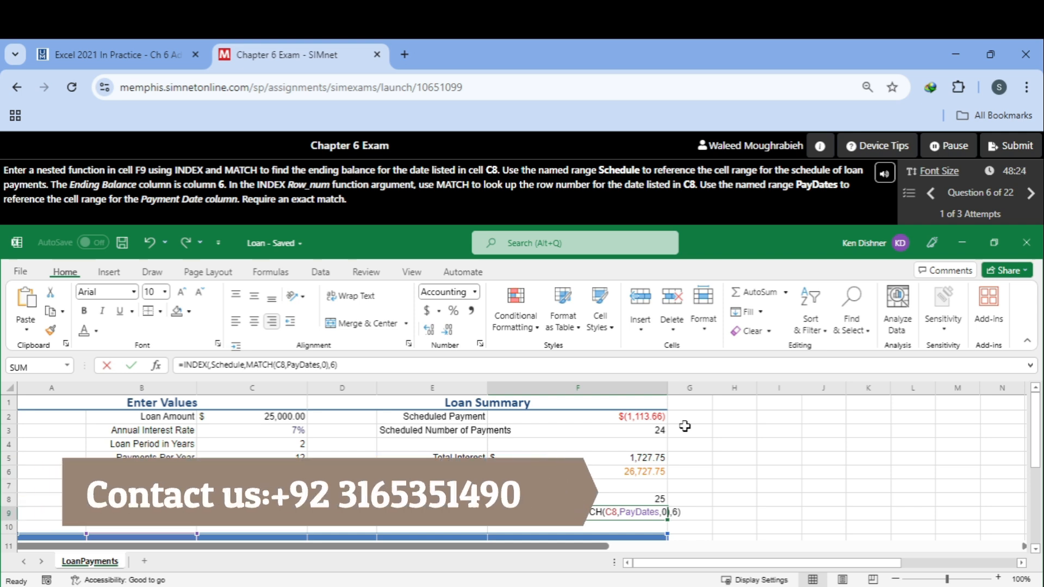
Step: Set the INDEX column number to 6, close the formula, enter it and continue to the next question
key("Return")
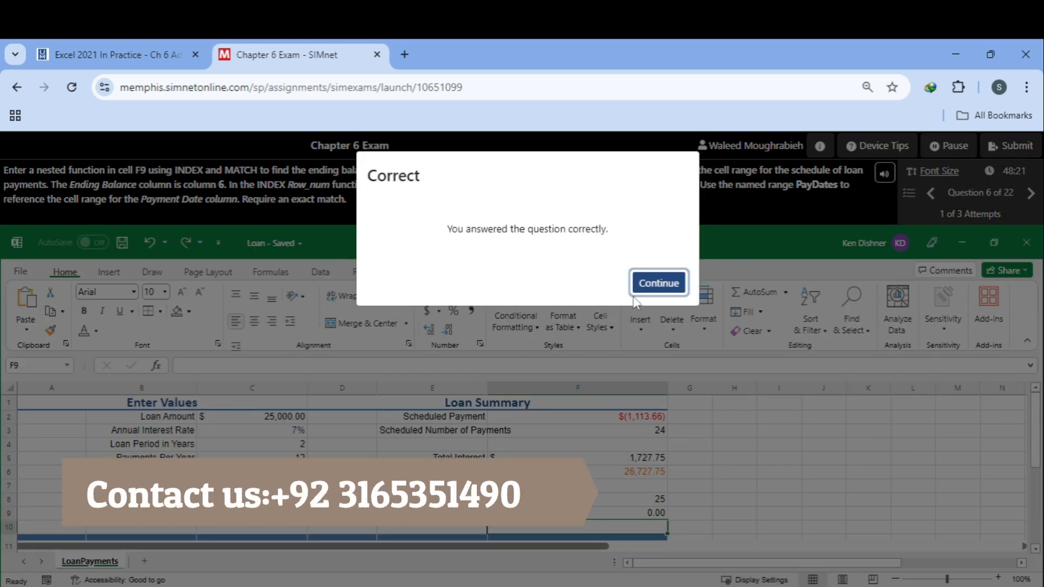
left_click(658, 283)
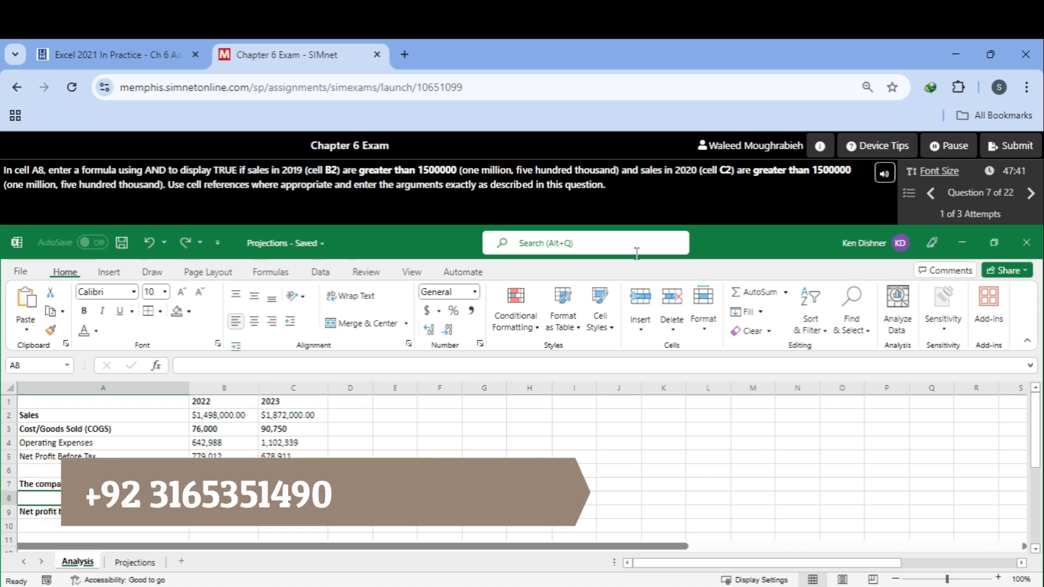
Step: In cell A8, start an AND formula with the first condition B2>1500000
type("=And")
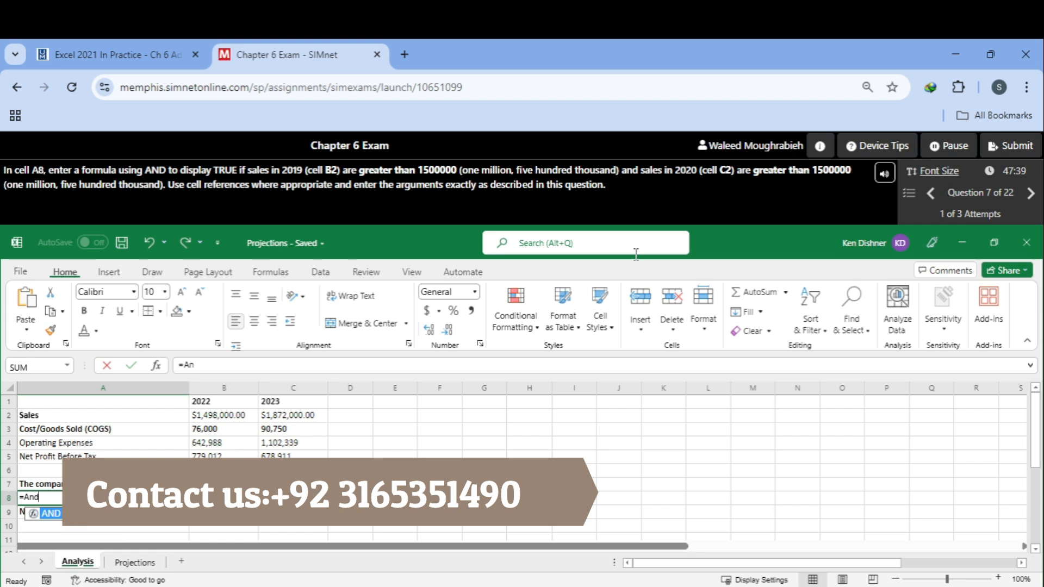
type("(")
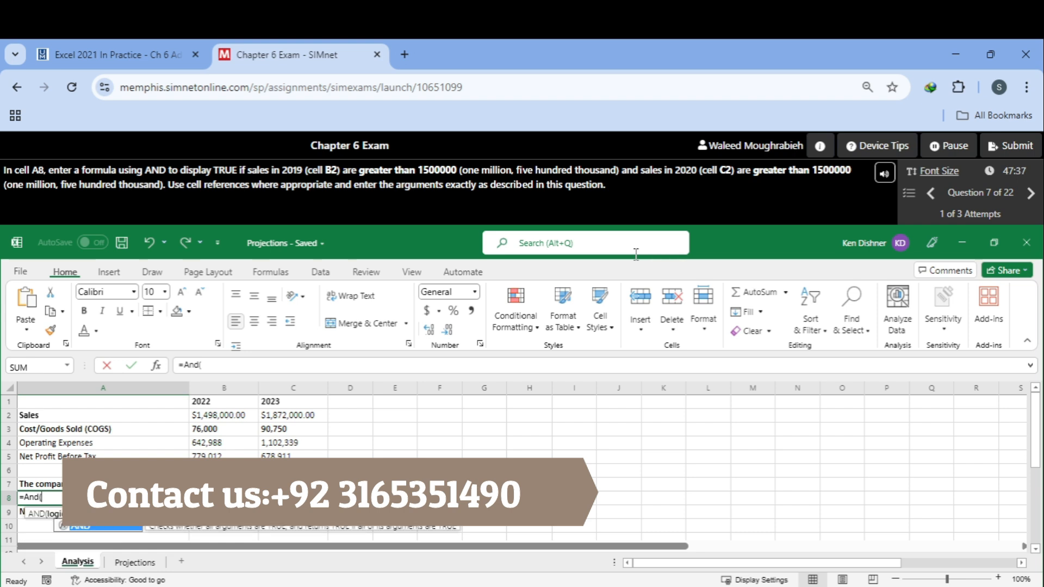
type("B2>")
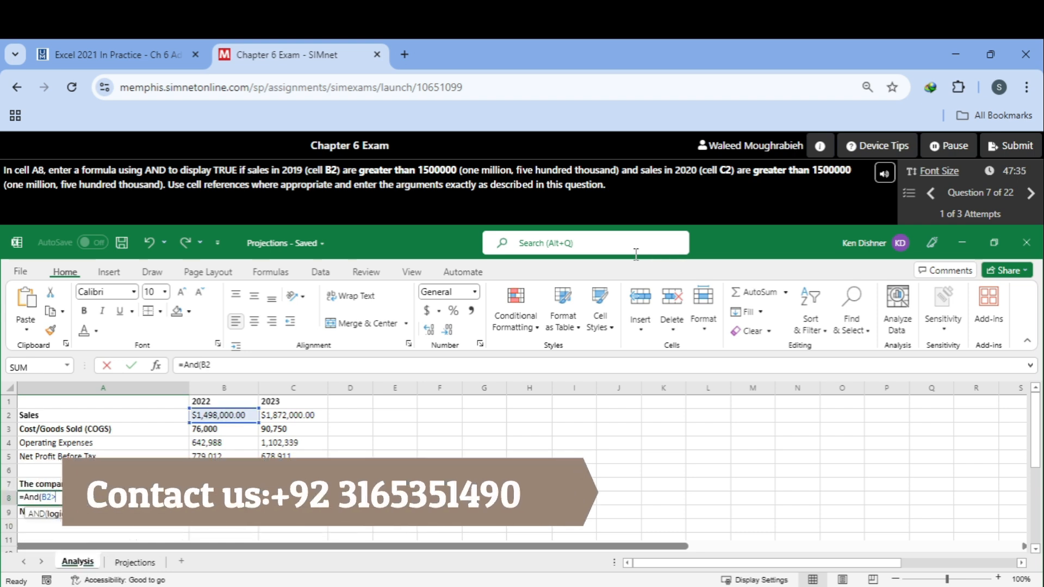
type("15")
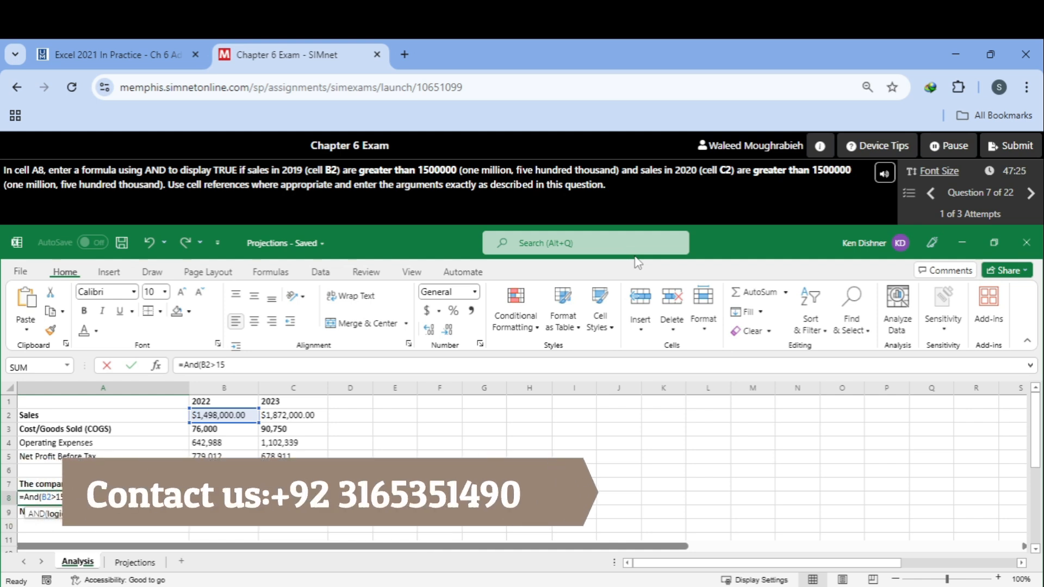
type("000")
key("BackSpace")
key("BackSpace")
key("BackSpace")
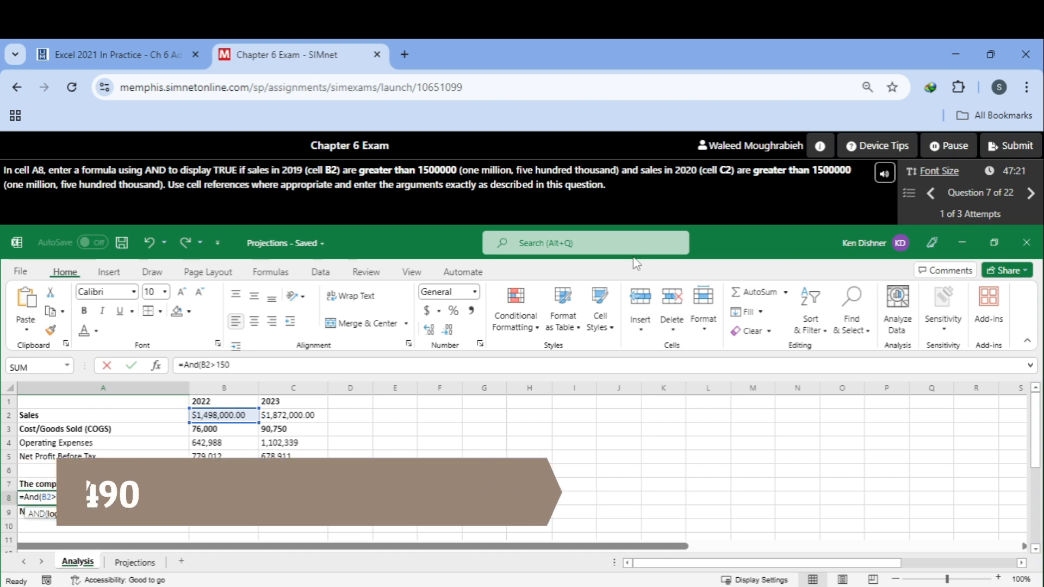
type("00000")
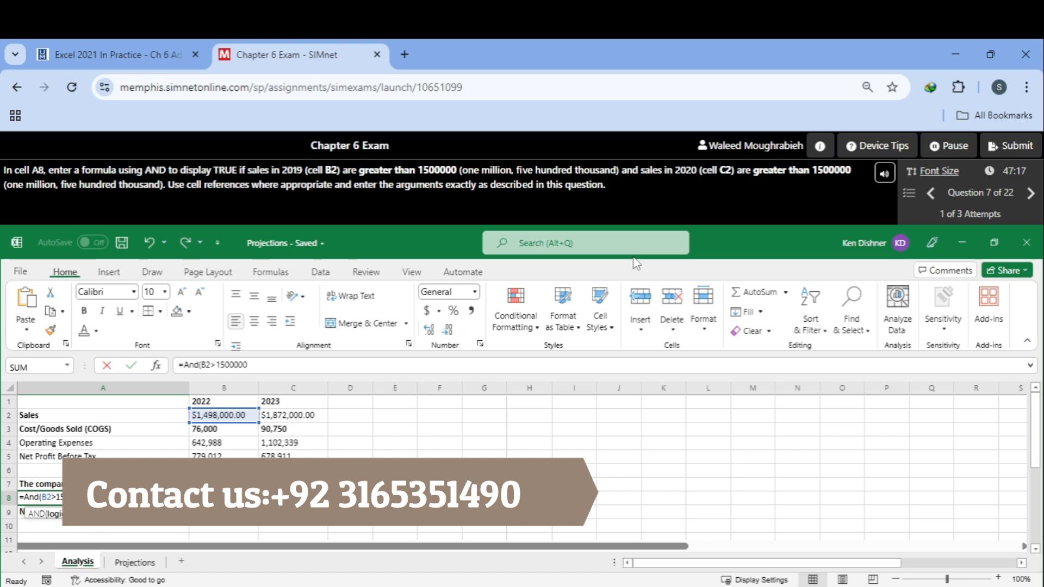
type(",C2")
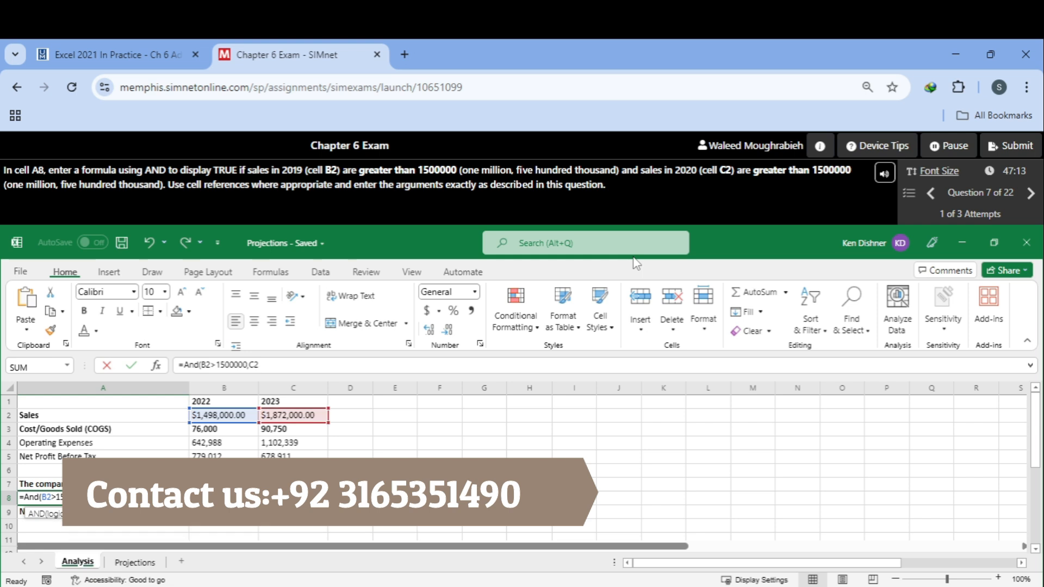
type(">1")
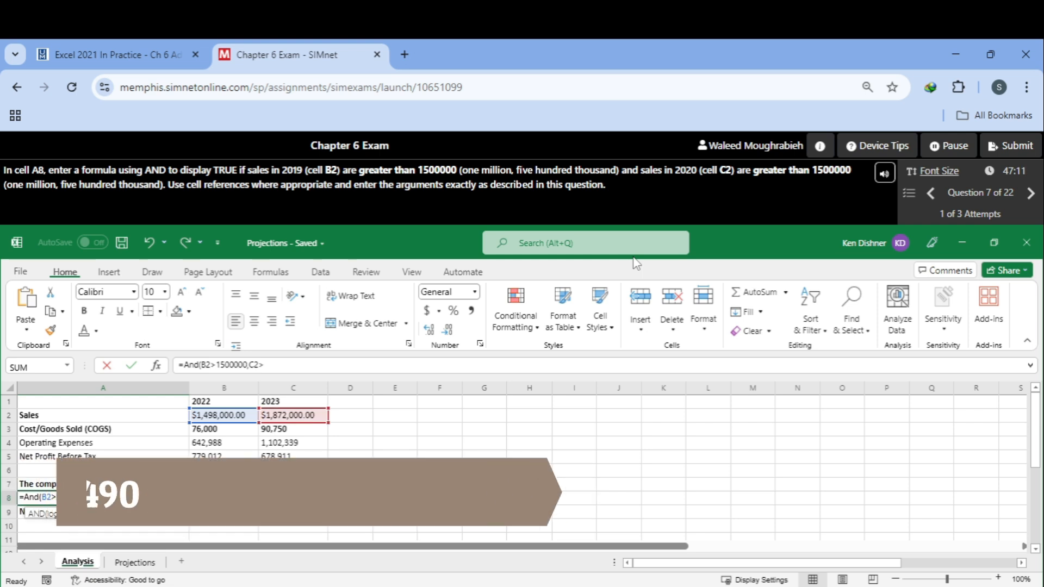
type("50000")
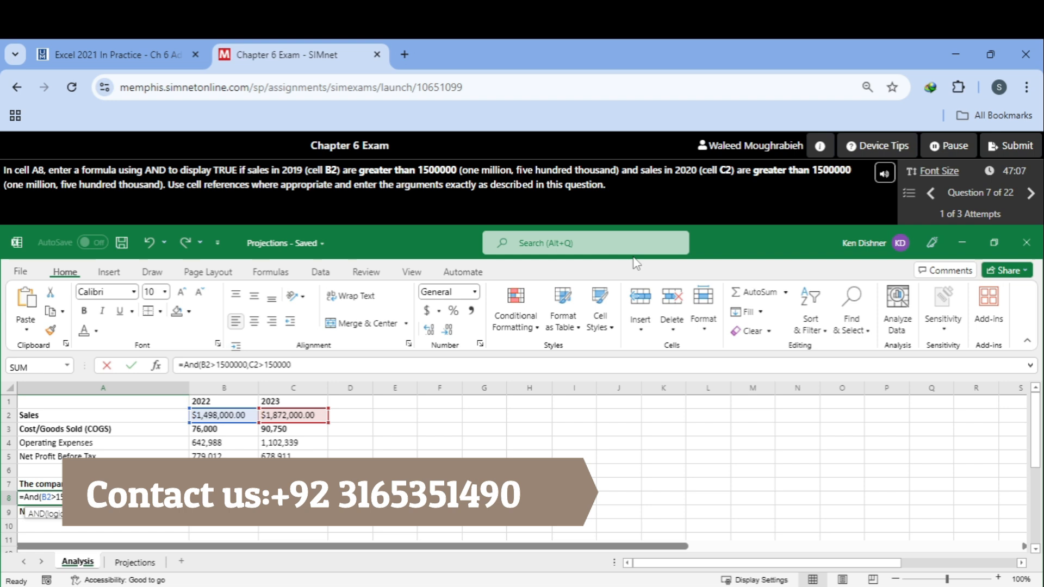
type("0)")
Step: Add the second condition C2>1500000, close the AND formula, enter it and continue to the next question
key("Return")
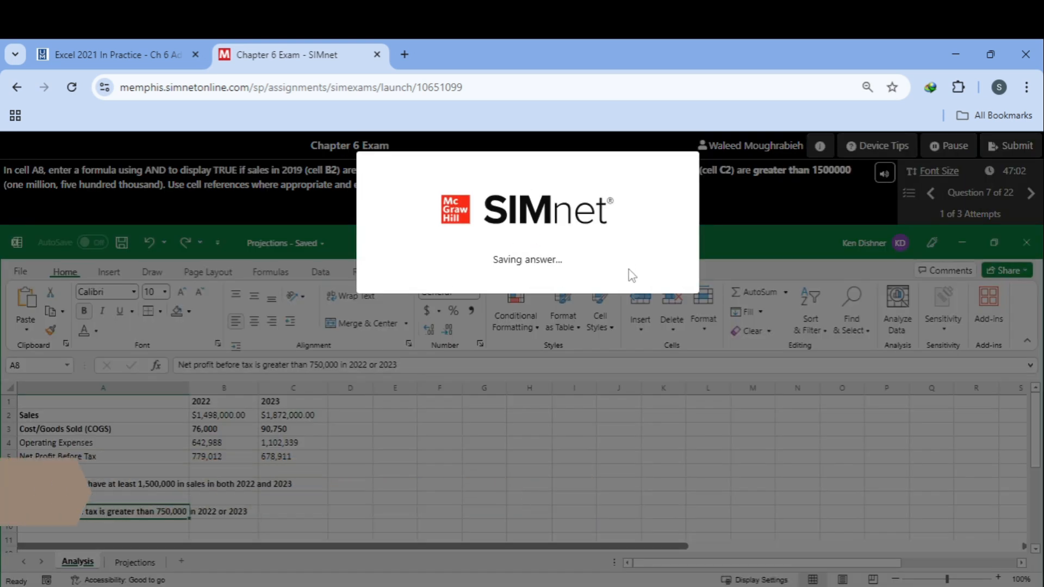
left_click(645, 282)
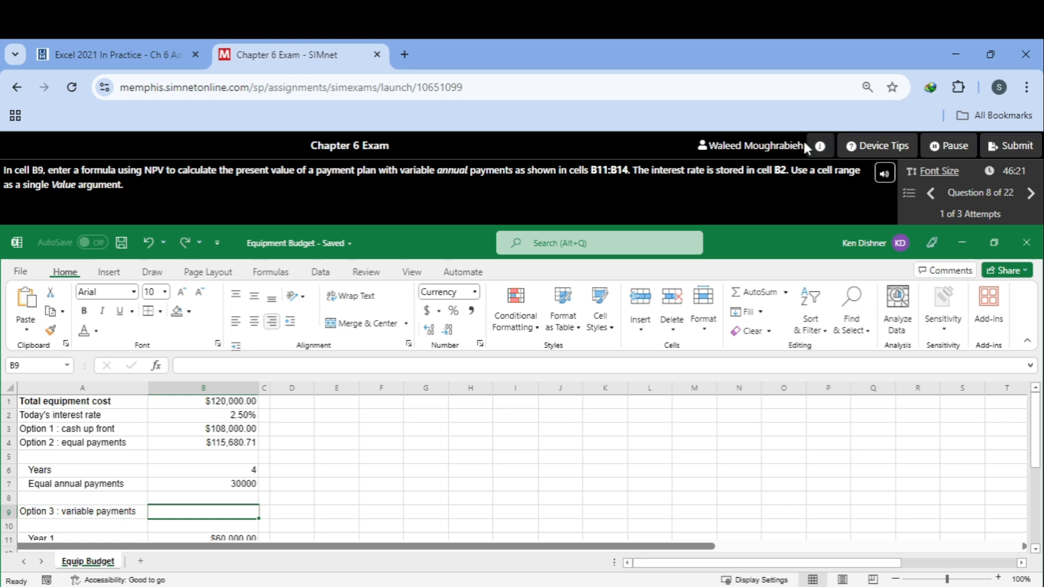
Step: In cell B9, start an NPV formula with cell B2 as the rate argument
type("=")
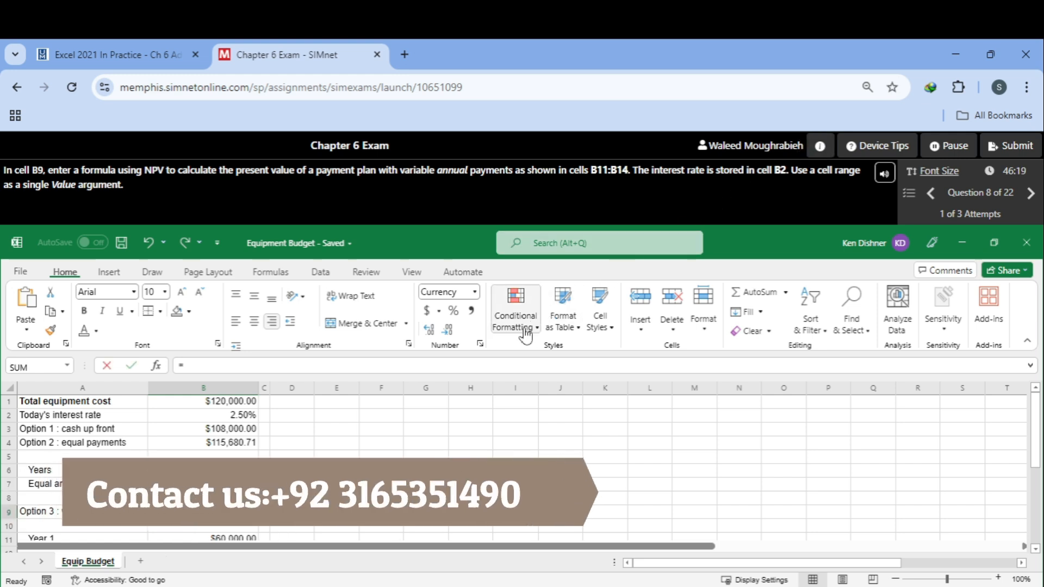
type("No")
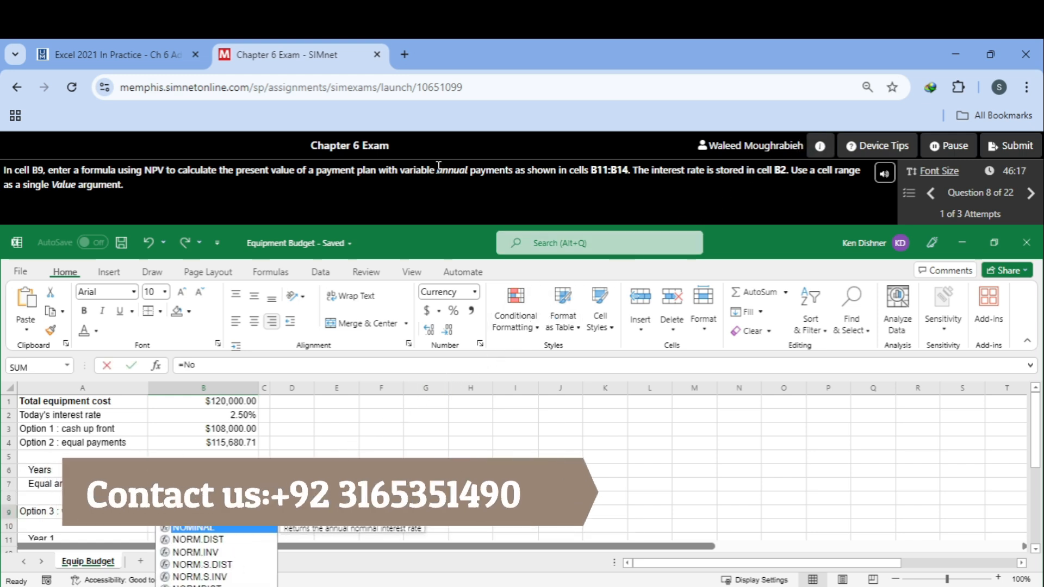
key("BackSpace")
type("p")
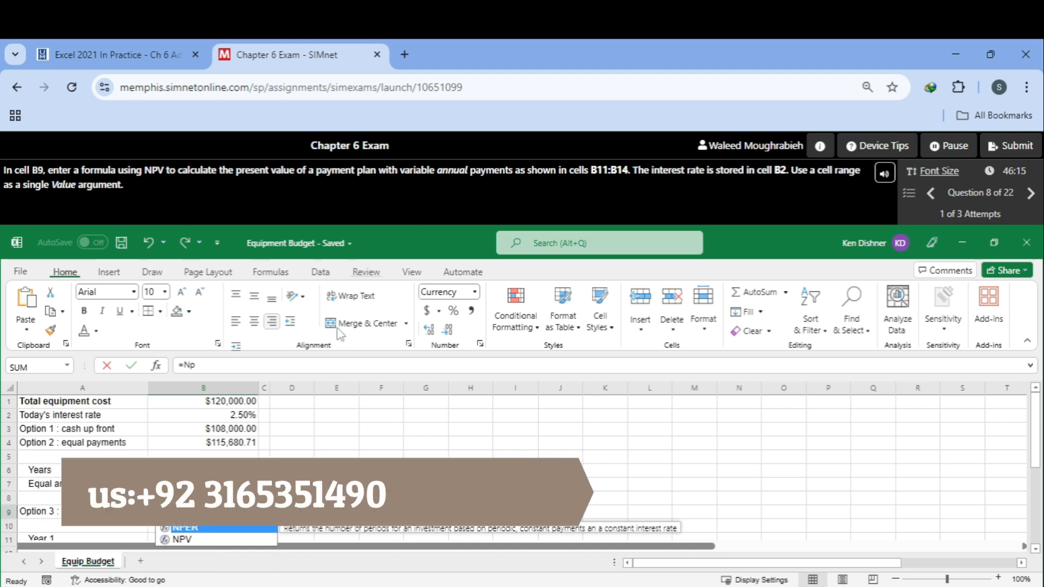
double_click(242, 541)
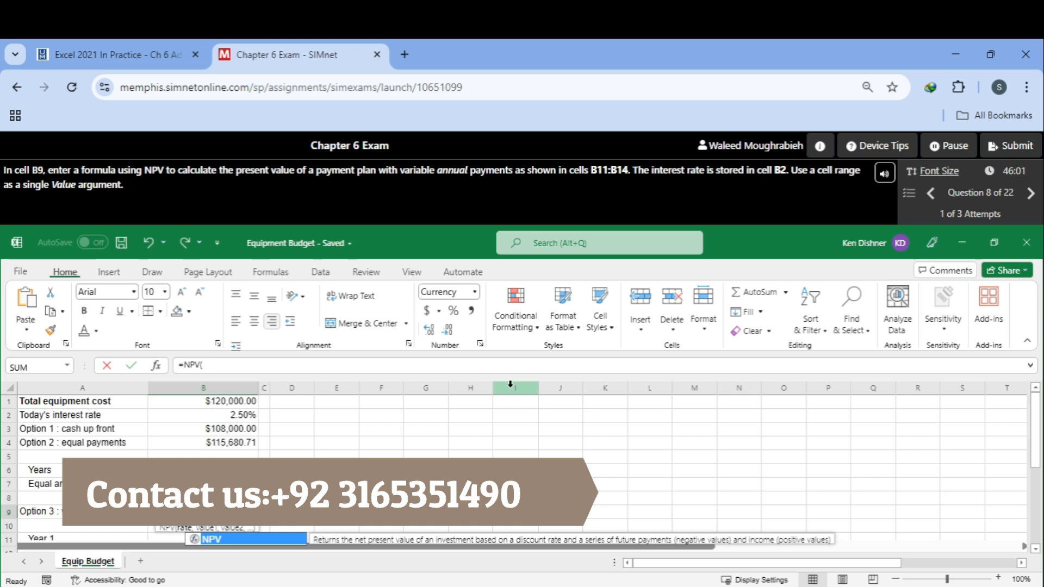
type("B2")
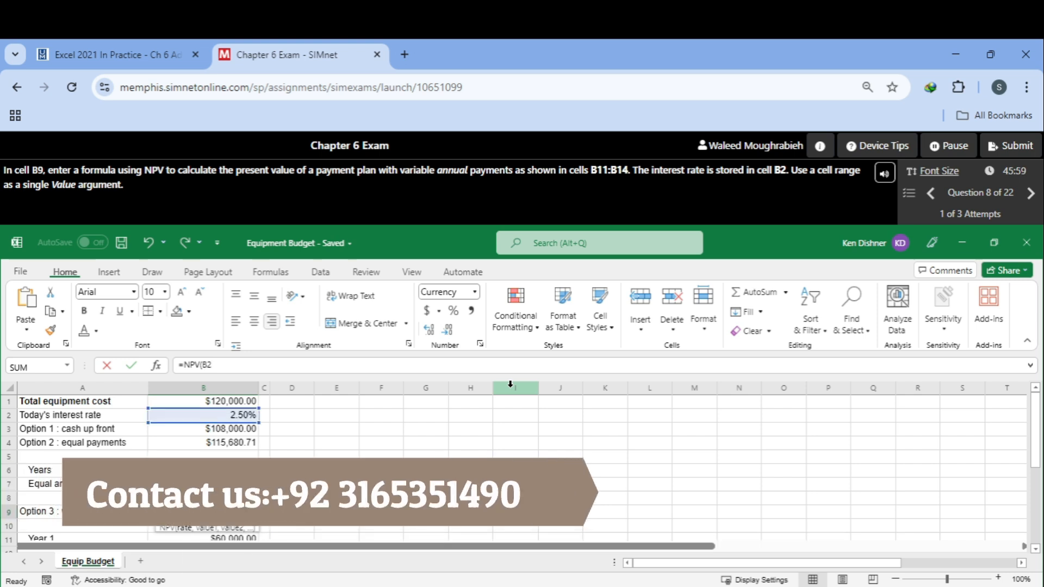
type(",")
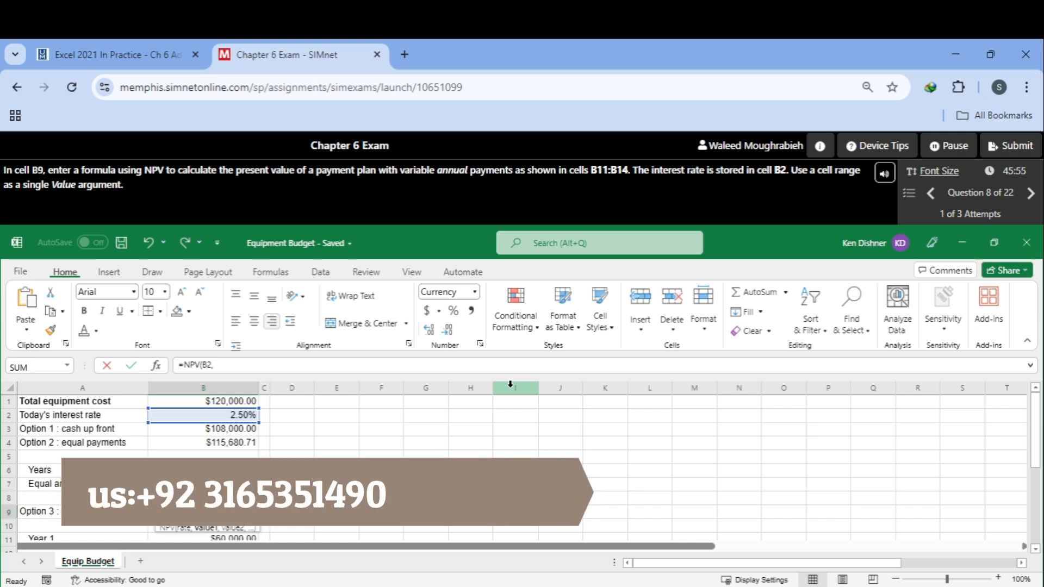
type("B11")
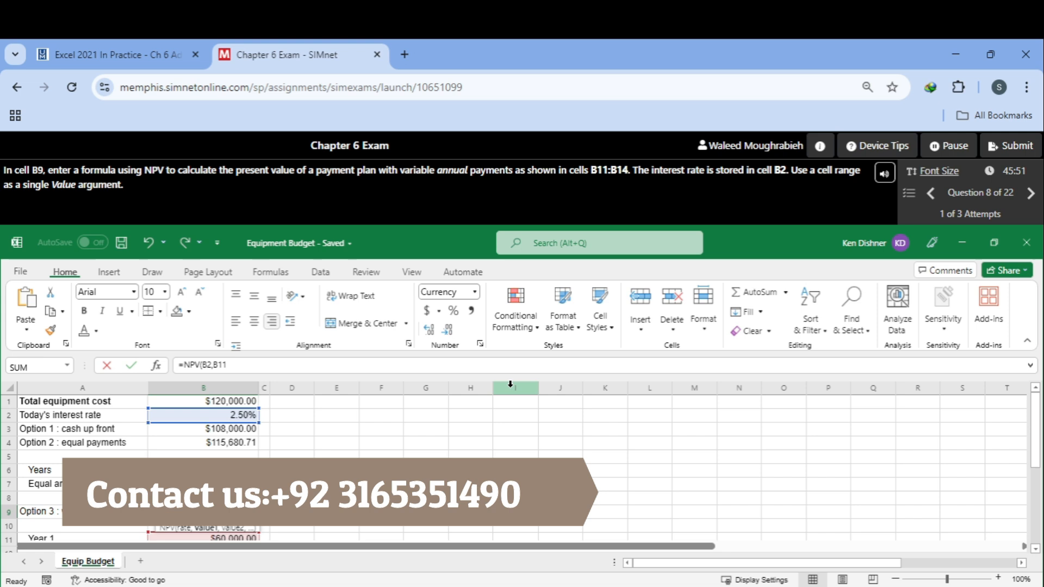
type(":B14)")
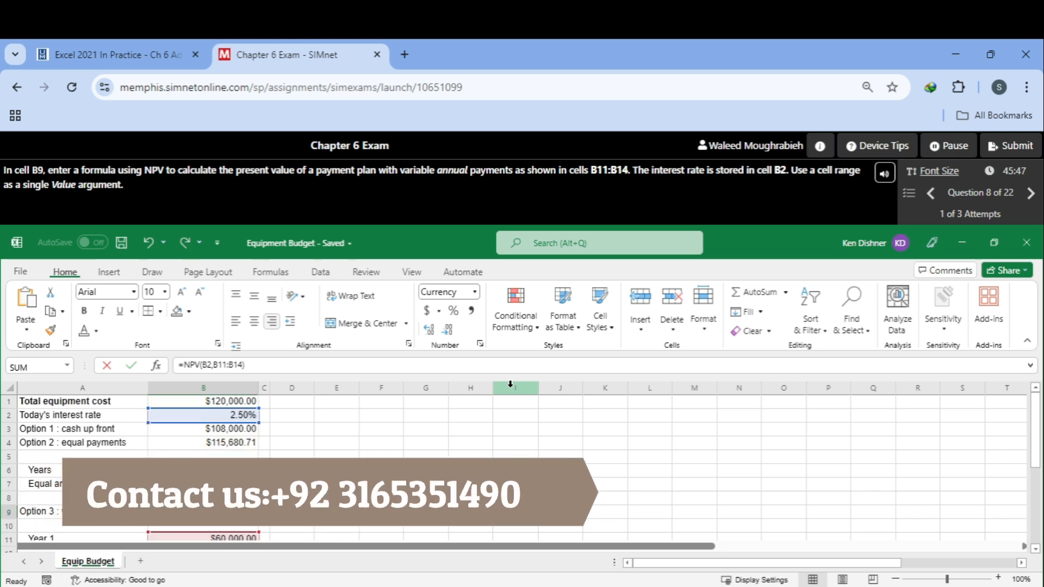
Step: Add the range B11:B14 as the single value argument, close the NPV formula, enter it and continue to the next question
key("Return")
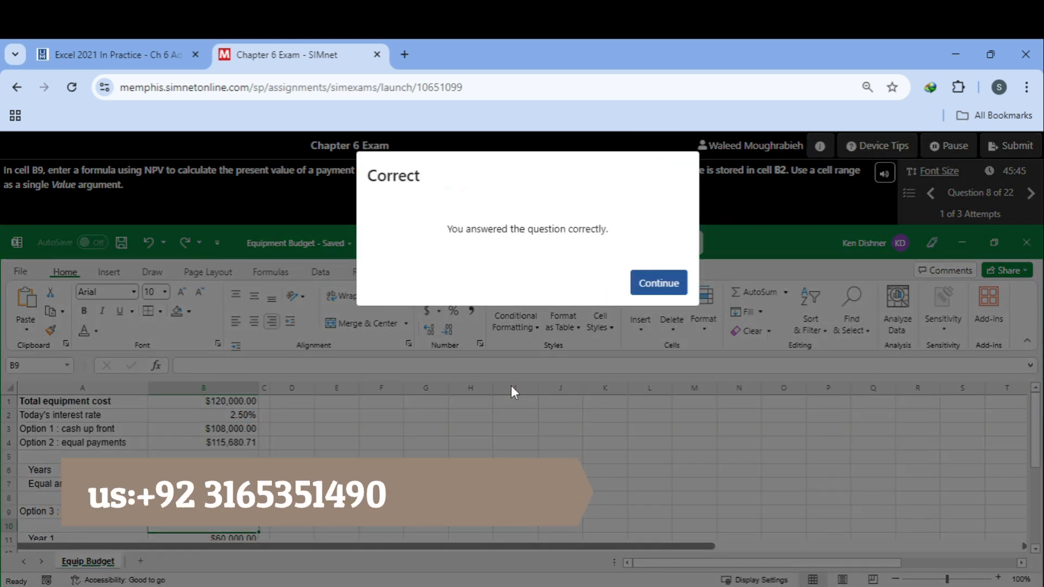
left_click(676, 284)
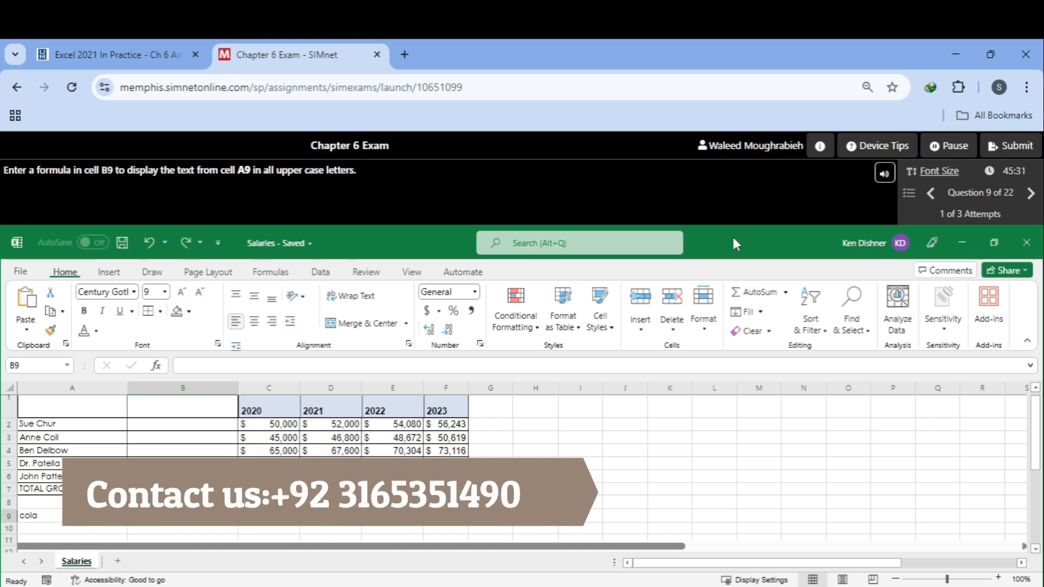
Step: Enter a formula in cell B9 referencing cell C9 and continue past the result
type("=")
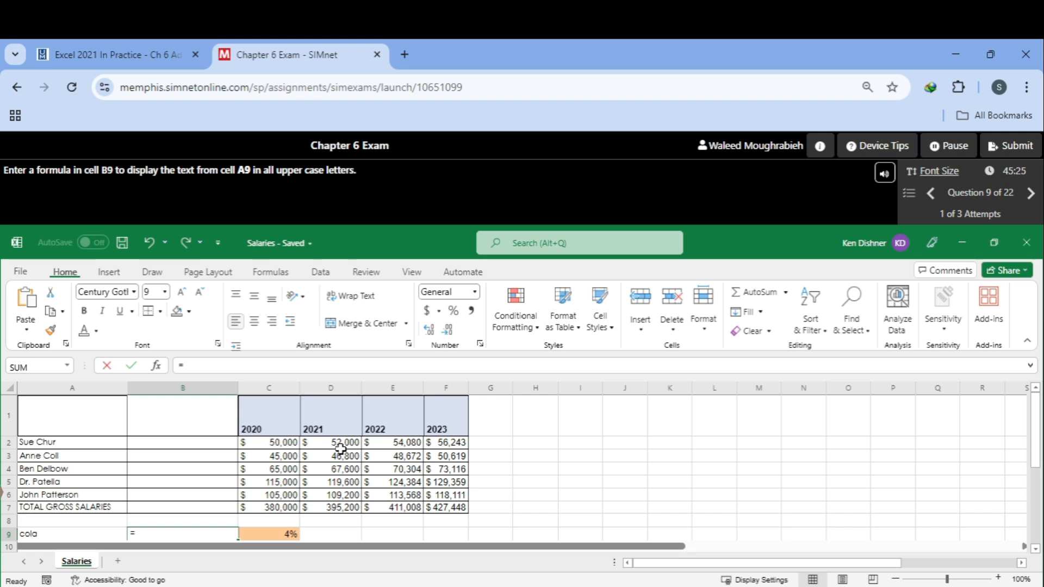
scroll(514, 469, "down", 1)
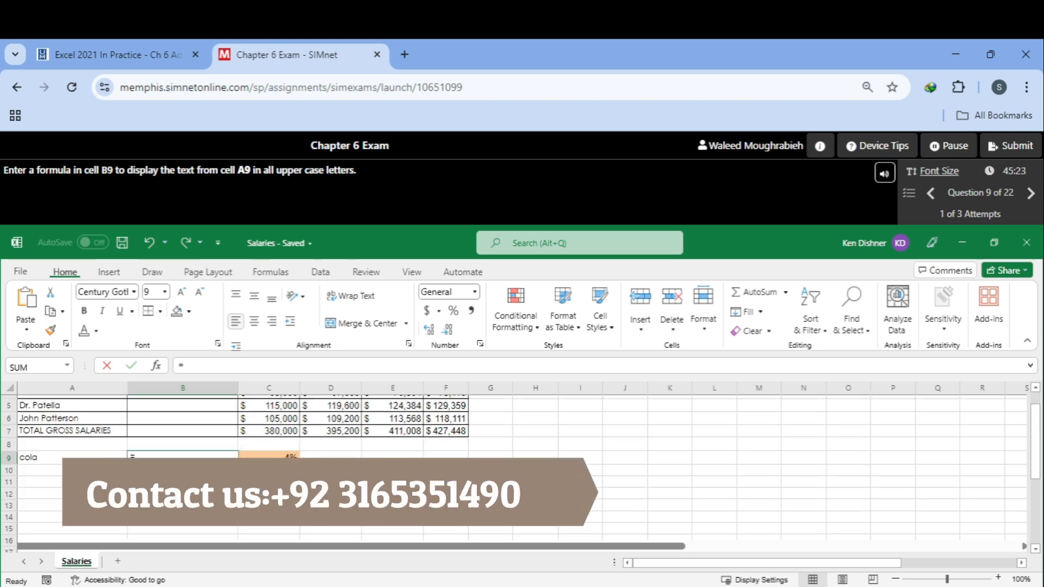
left_click(271, 456)
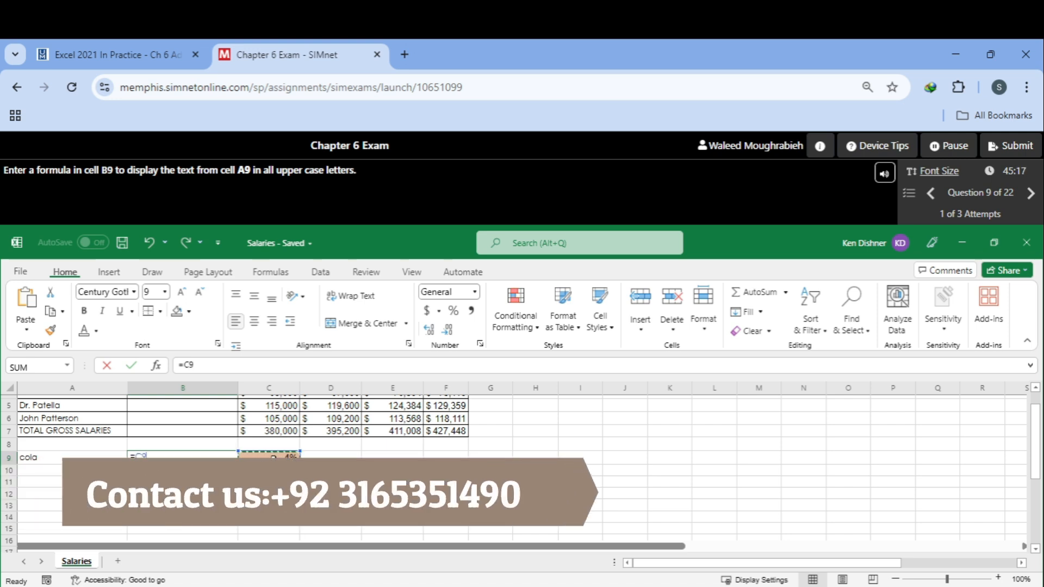
key("Return")
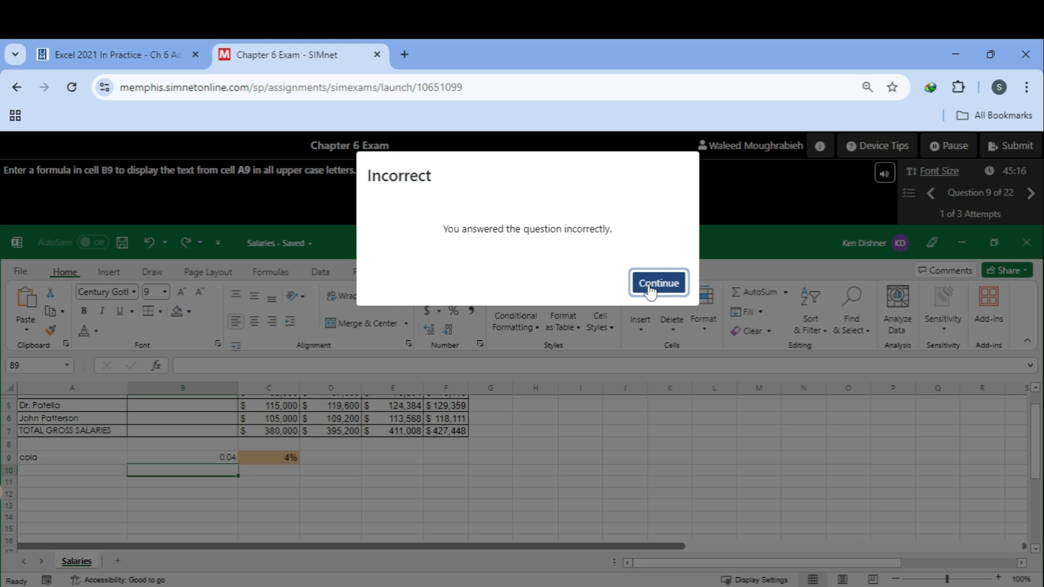
left_click(659, 282)
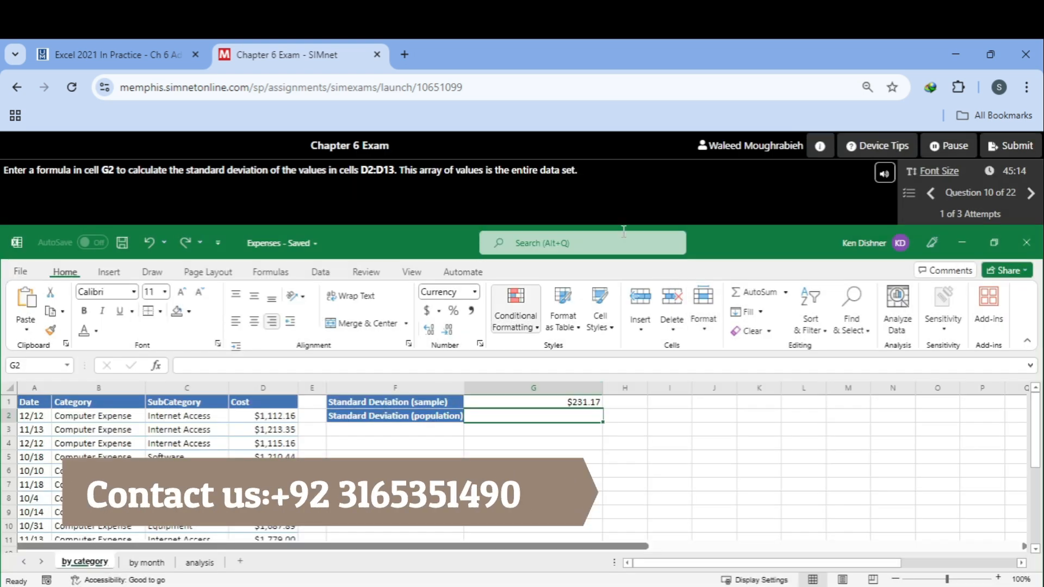
Step: Return to question 9 and enter an UPPER formula in cell B9 converting the text of A9, then continue
left_click(930, 196)
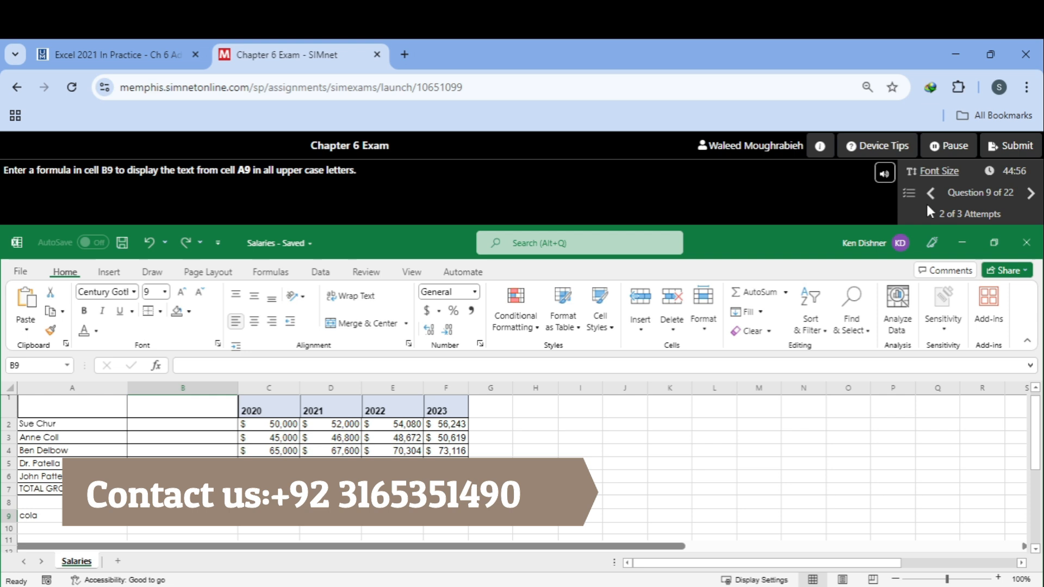
type("=Up")
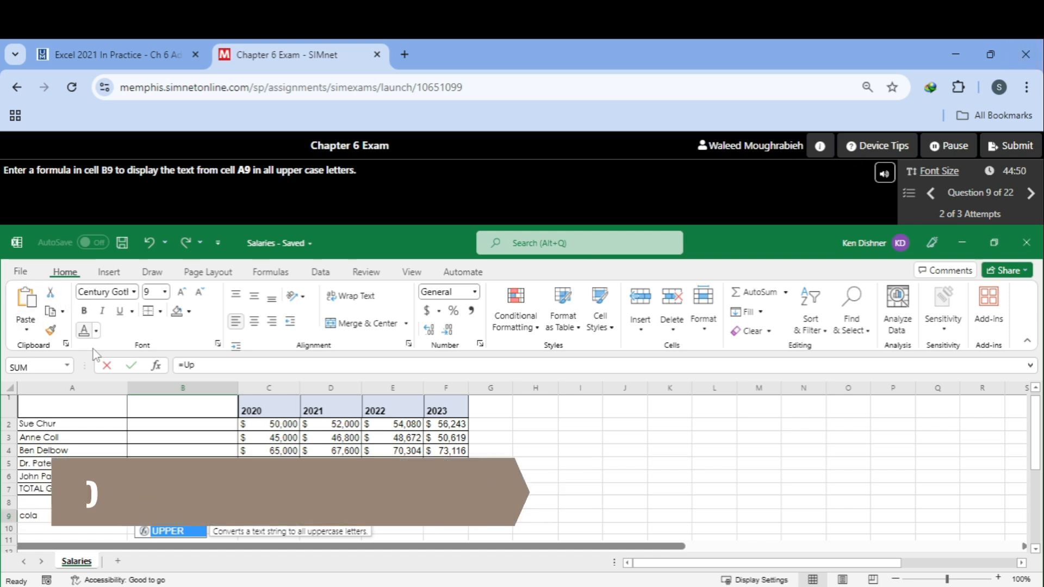
double_click(179, 536)
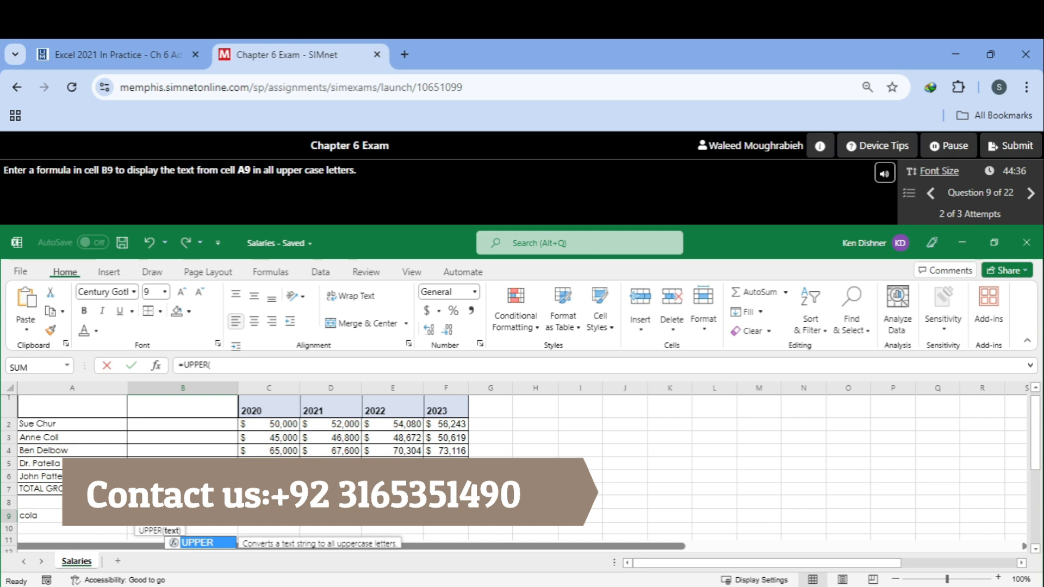
left_click(71, 517)
type(")")
key("Return")
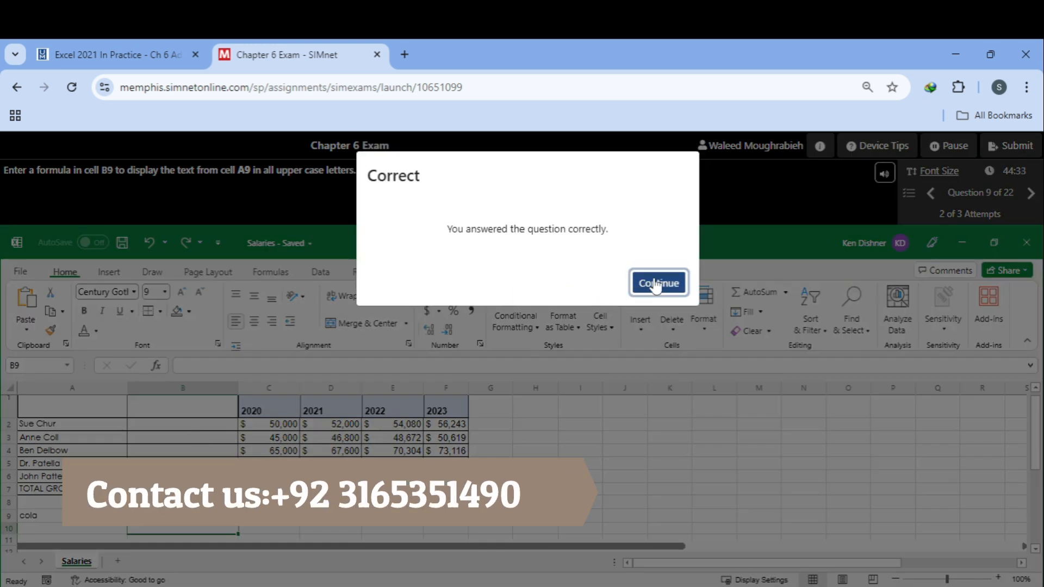
left_click(682, 285)
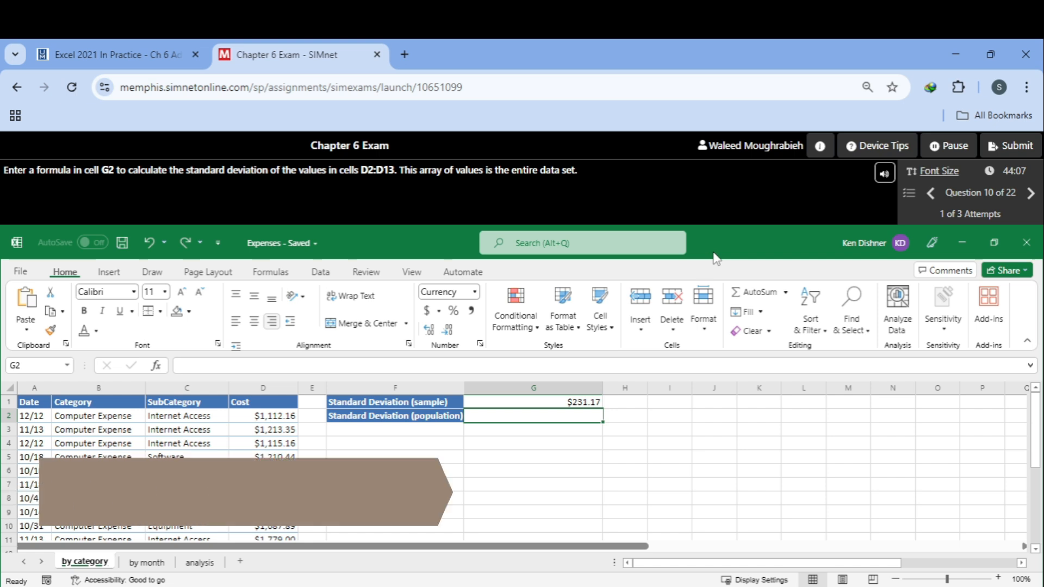
Step: In cell G2, enter a STDEV.P formula over D2:D13 for the population standard deviation and continue to the next question
type("=")
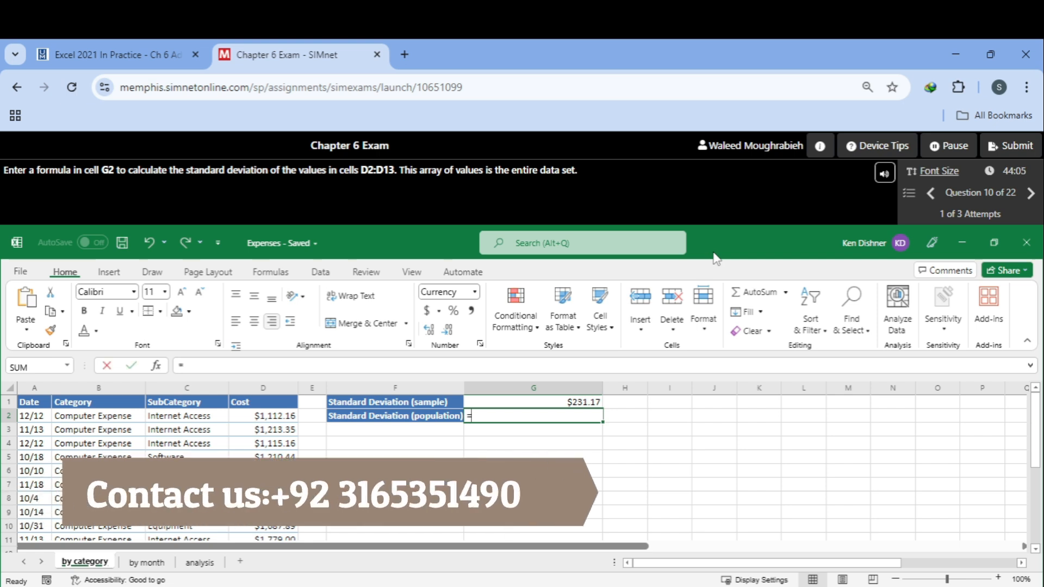
type("S")
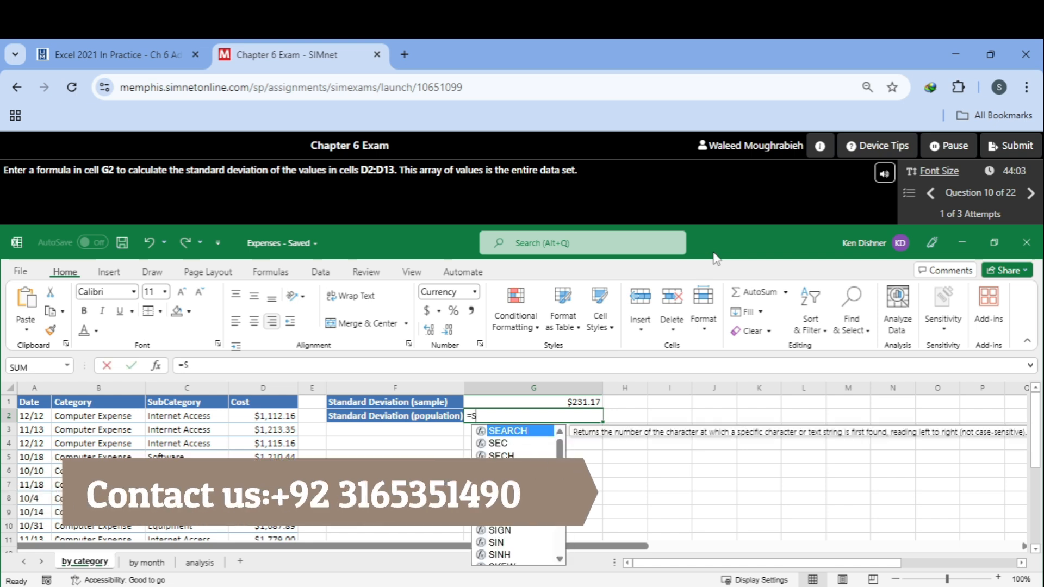
type("te")
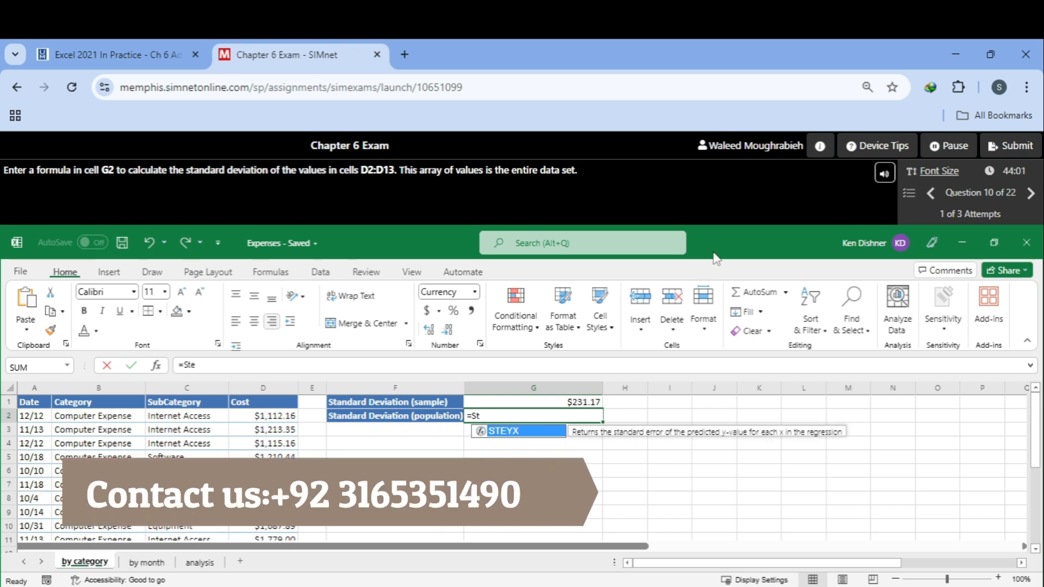
key("BackSpace")
type("d")
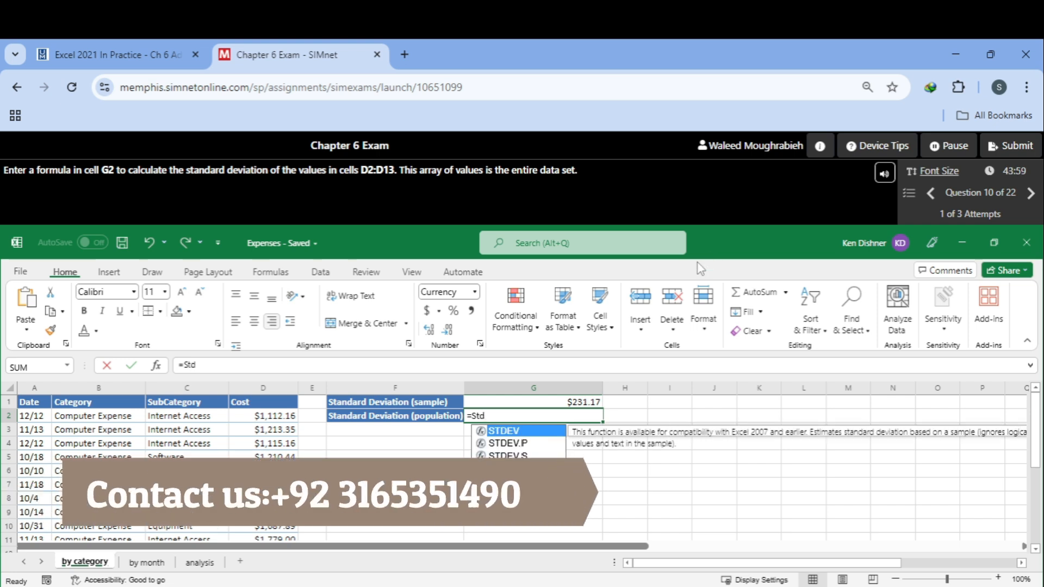
double_click(511, 443)
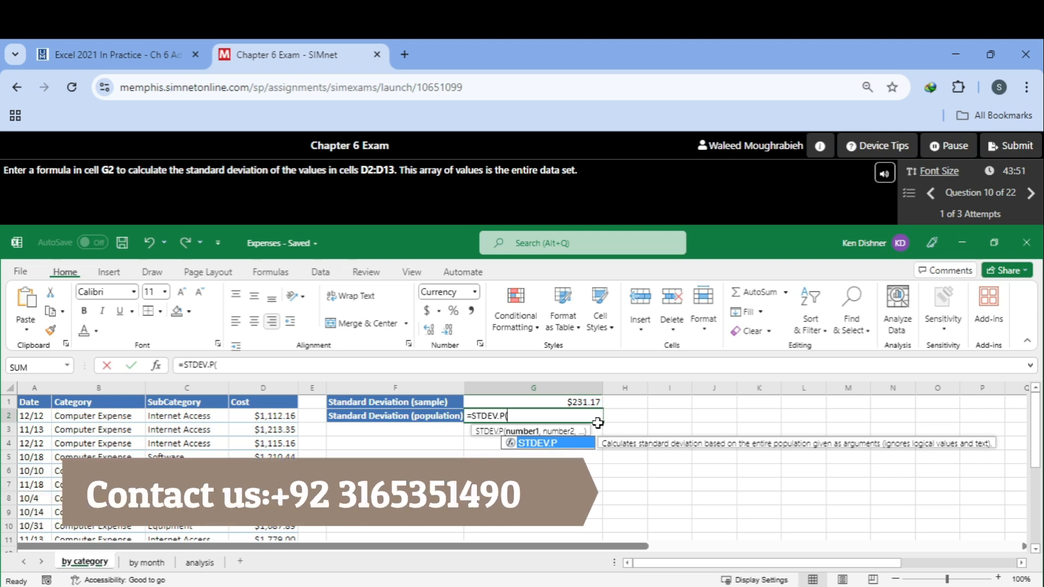
type("D2:D13")
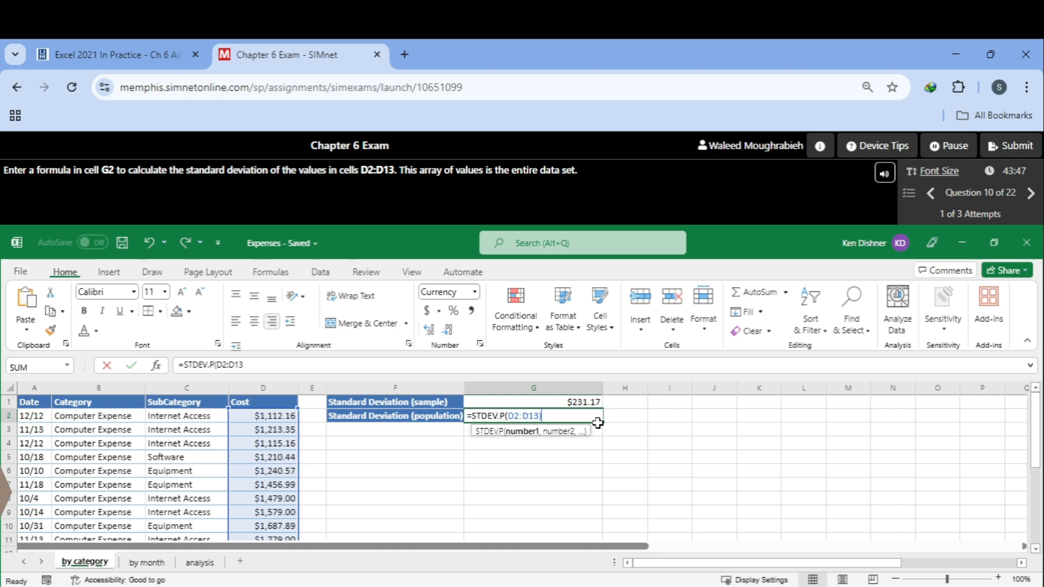
key("Return")
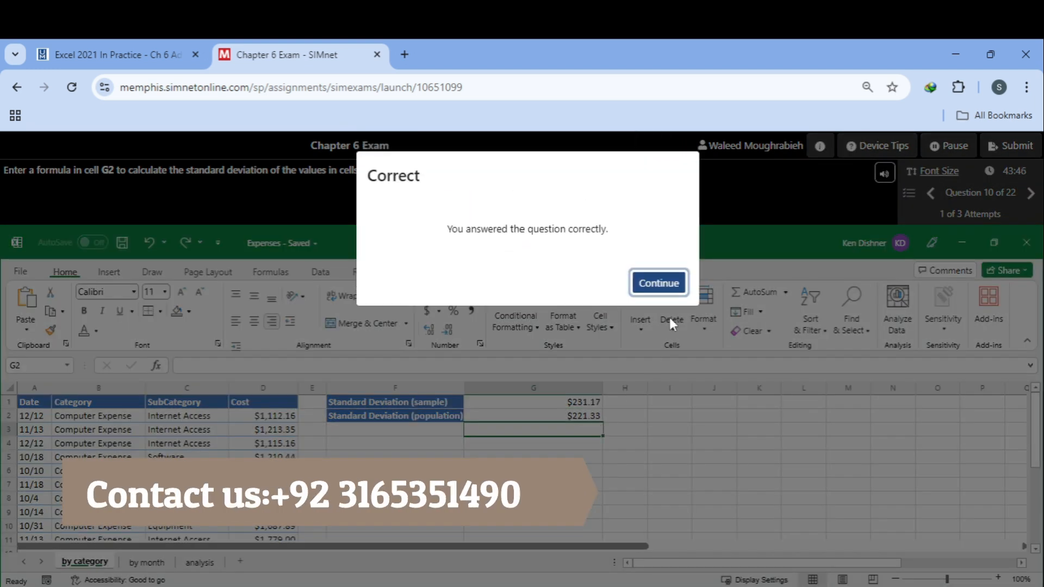
left_click(636, 292)
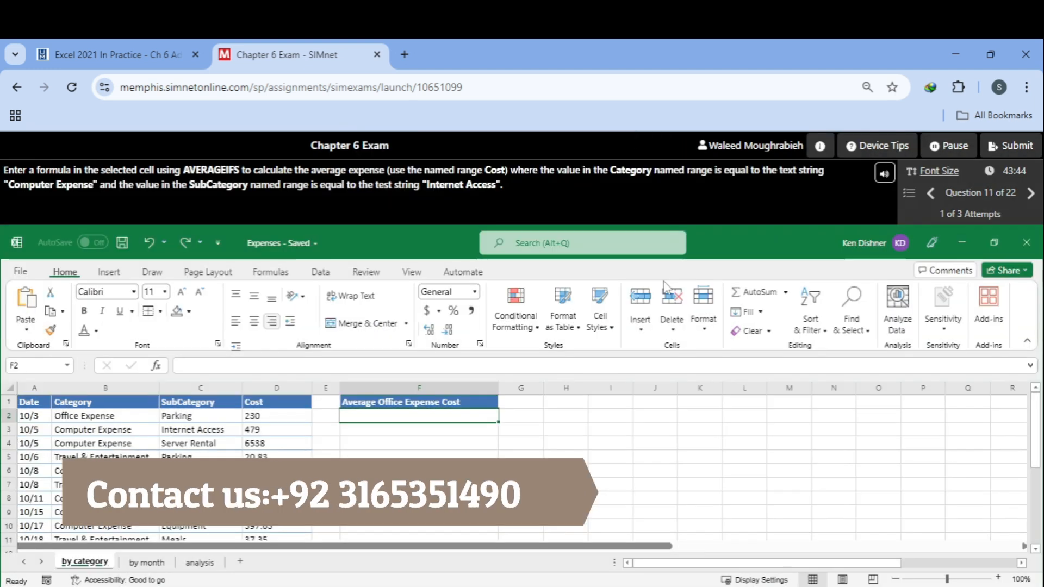